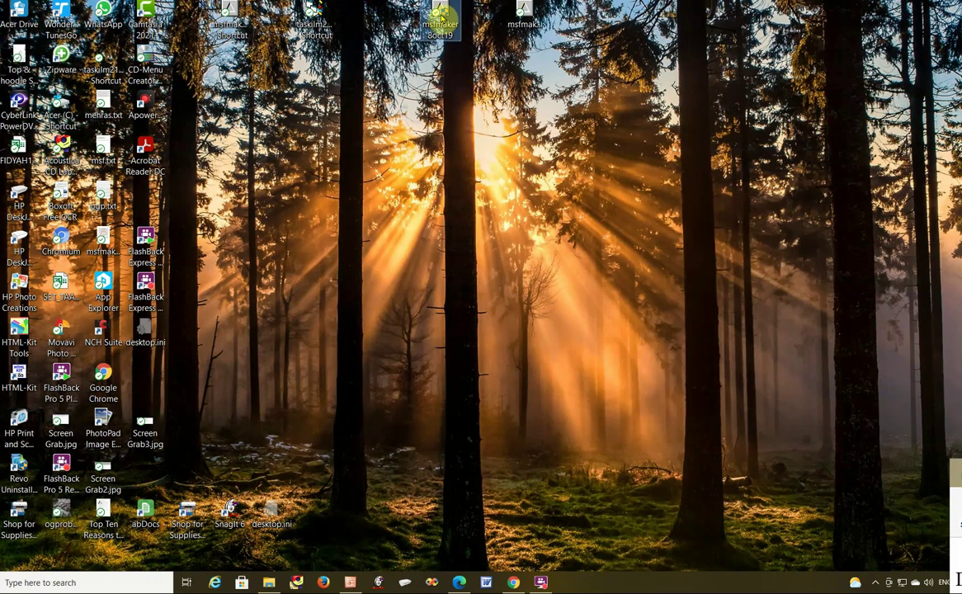
Step: Set the msfmaker 8oct19 shortcut to run in compatibility mode for Windows XP (Service Pack 3) and apply the properties
right_click(440, 16)
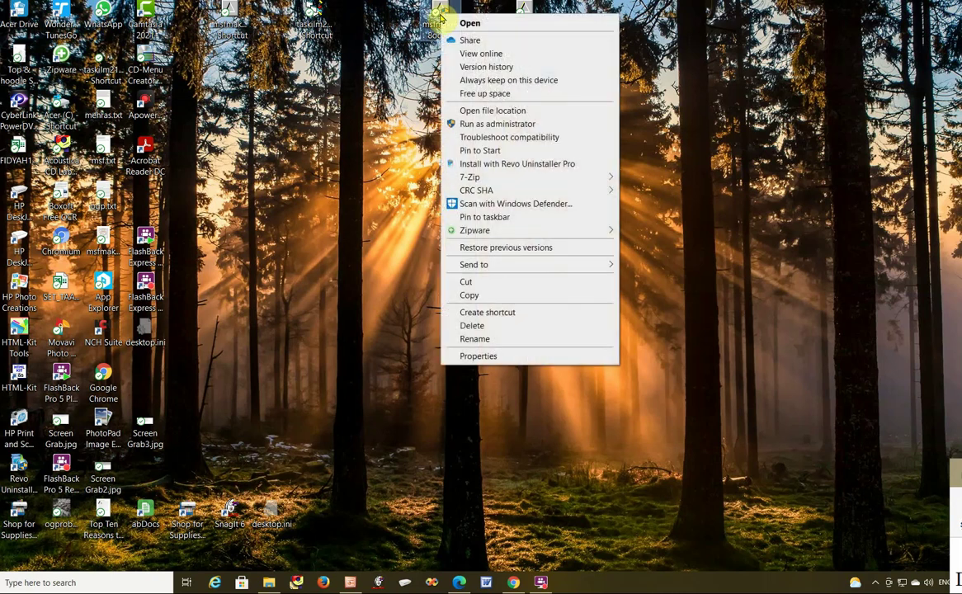
click(480, 358)
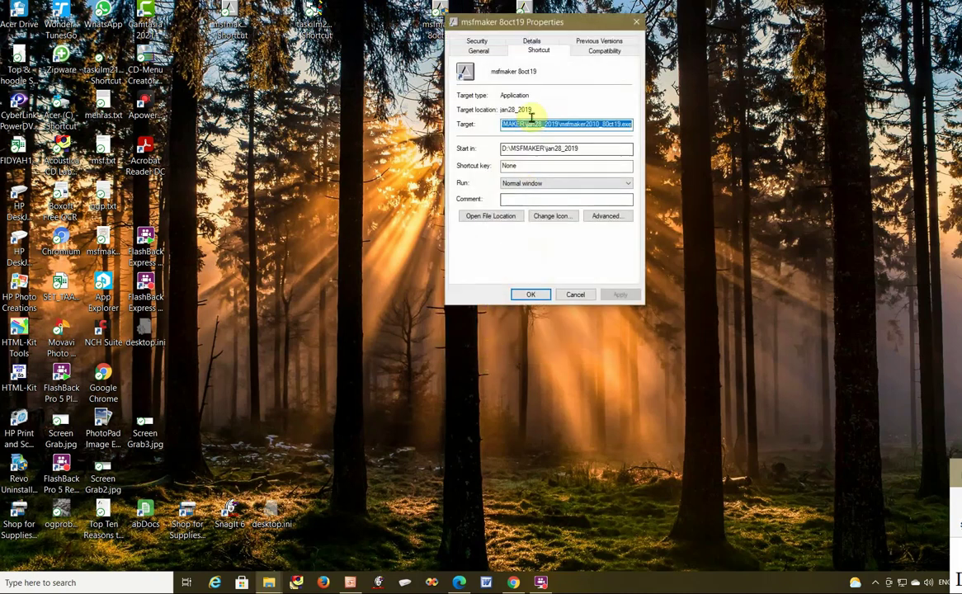
click(605, 52)
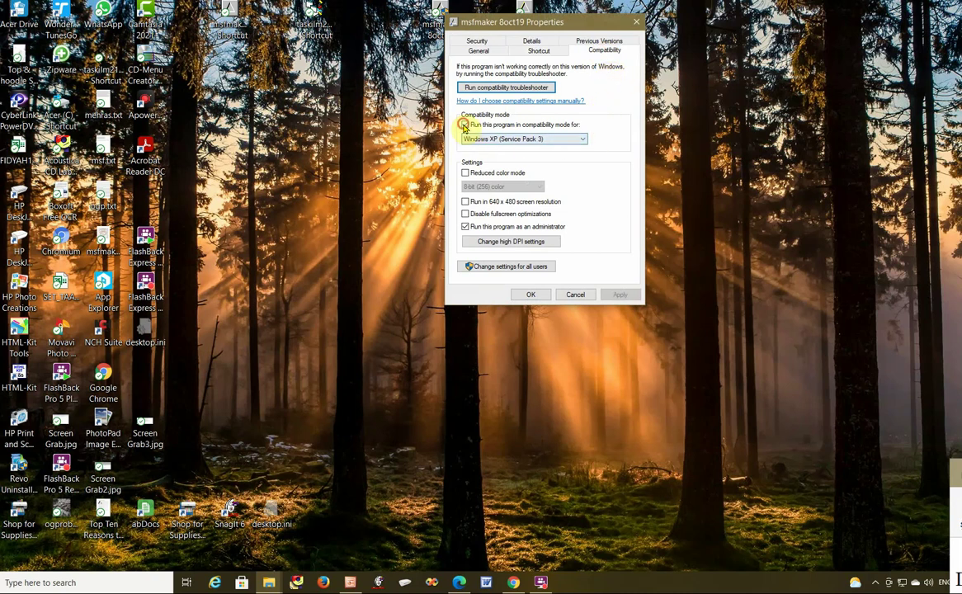
click(464, 125)
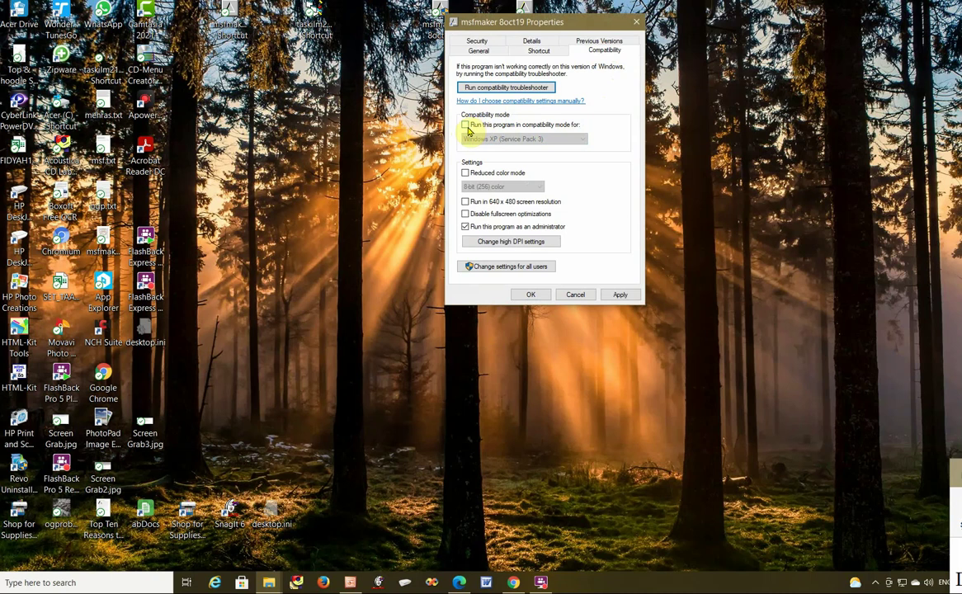
click(465, 126)
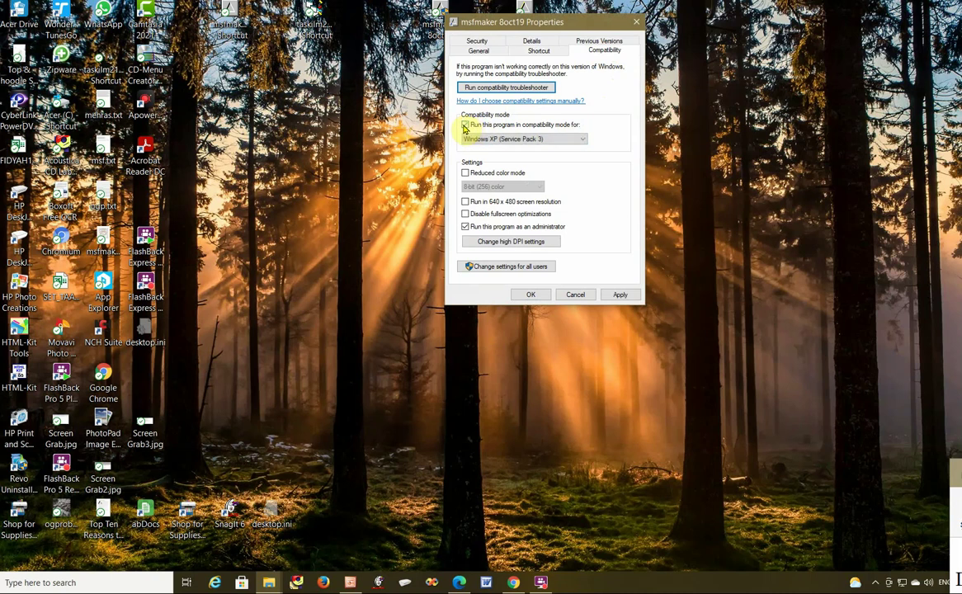
click(465, 125)
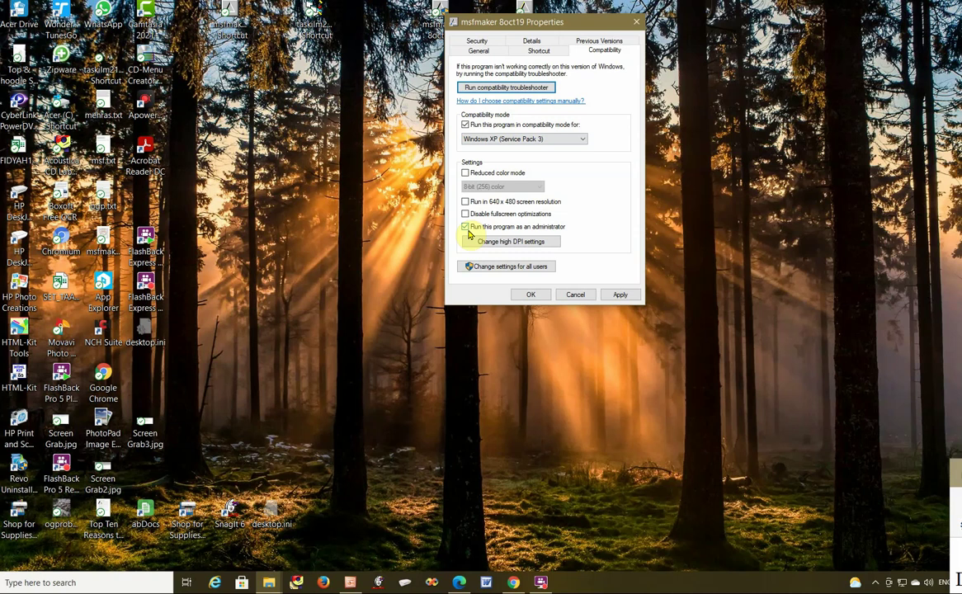
click(620, 295)
click(539, 299)
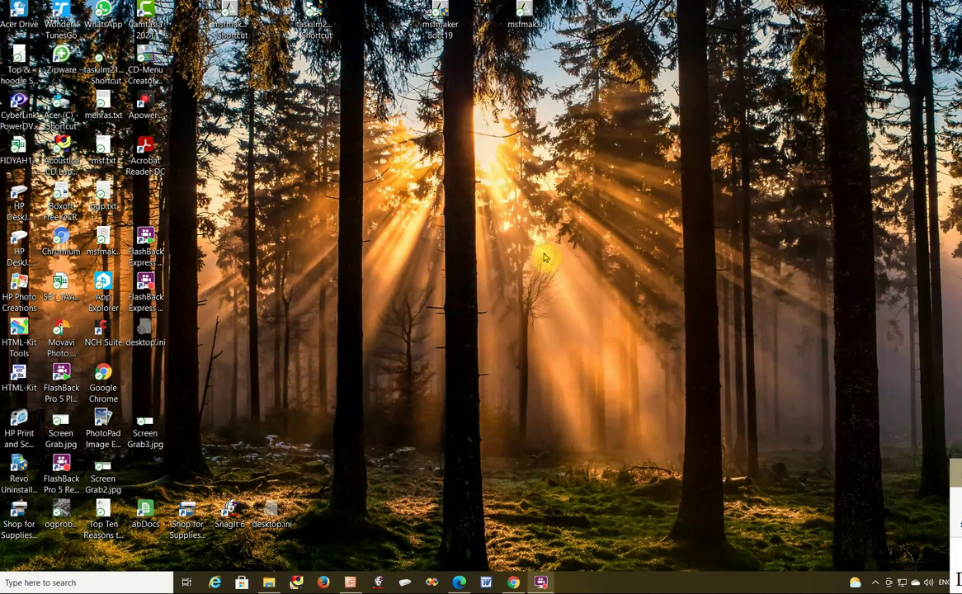
Step: Launch MSF Maker from the msfmaker 8oct19 desktop shortcut and proceed past its start screen
click(449, 24)
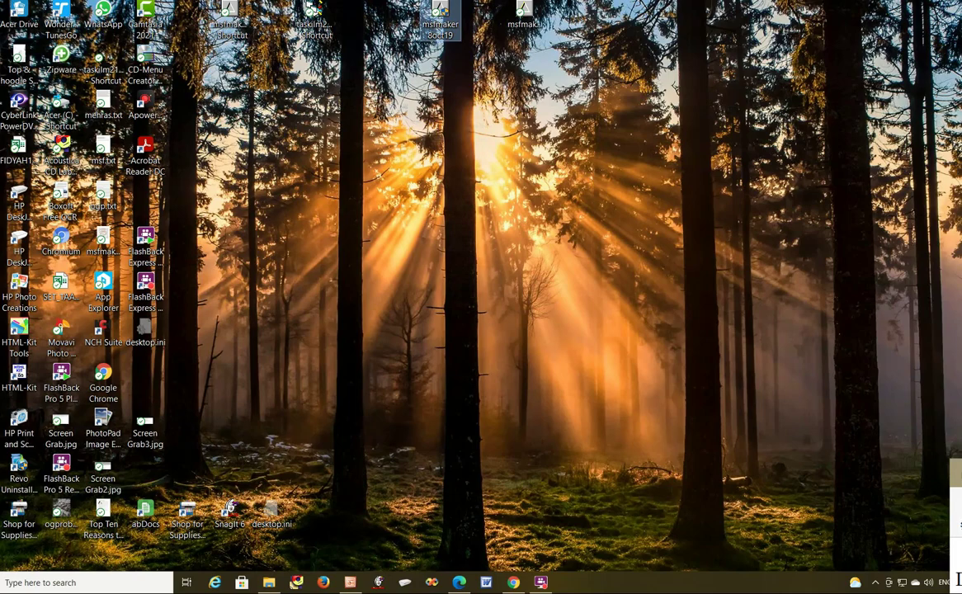
key(Return)
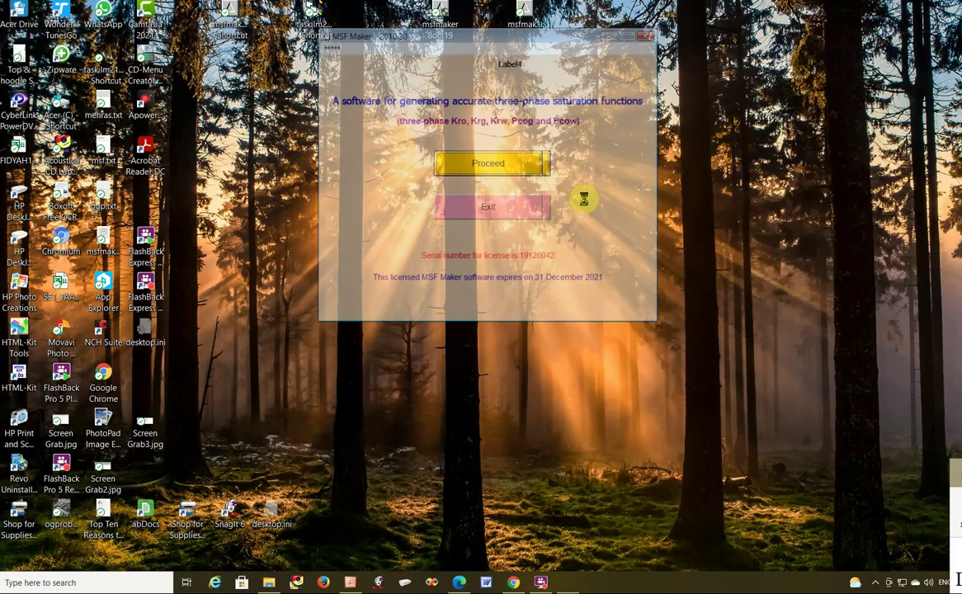
click(512, 170)
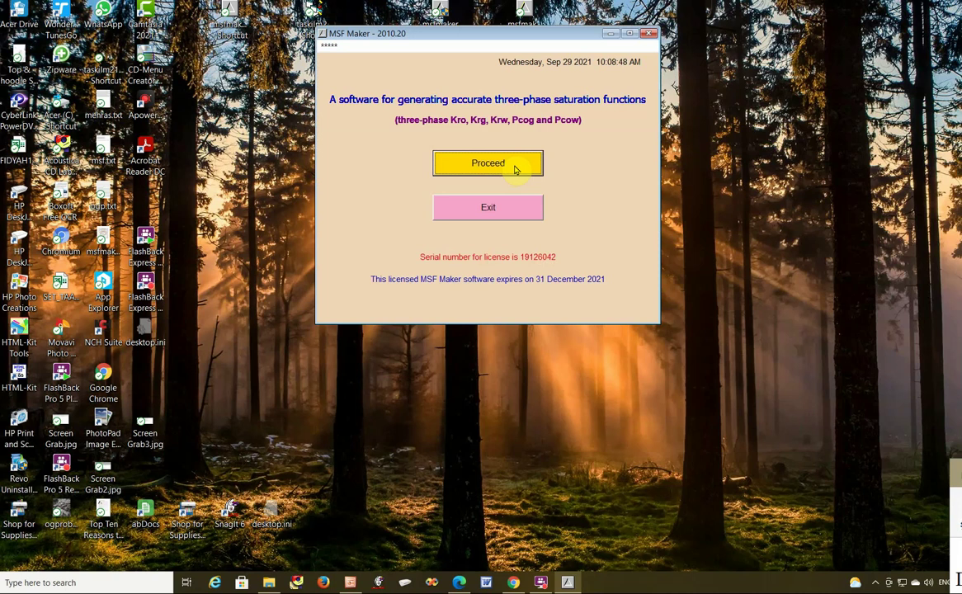
click(515, 169)
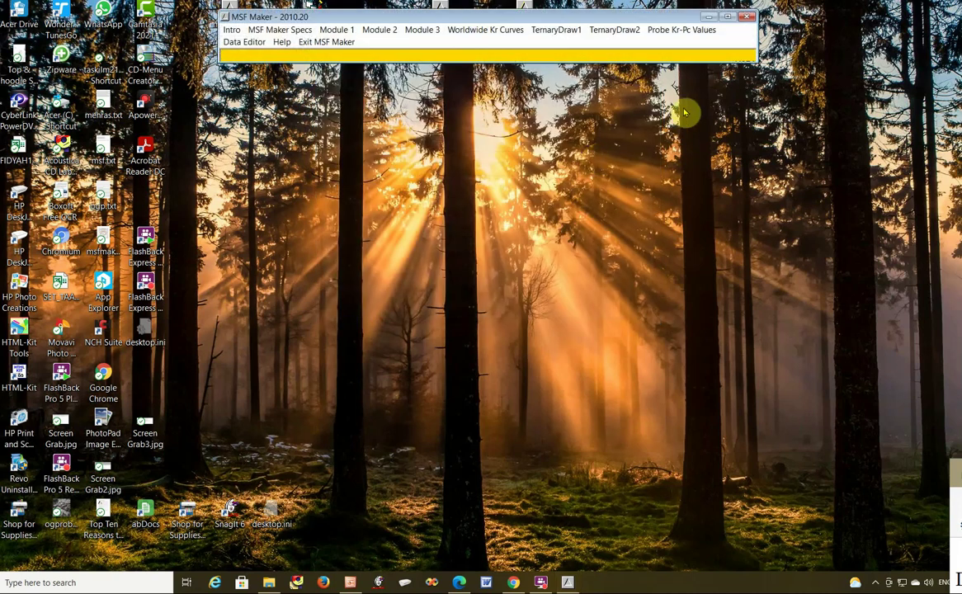
Step: Reposition and widen the MSF Maker main window until its menus fit on one row, and disable the timer
drag(758, 43, 845, 37)
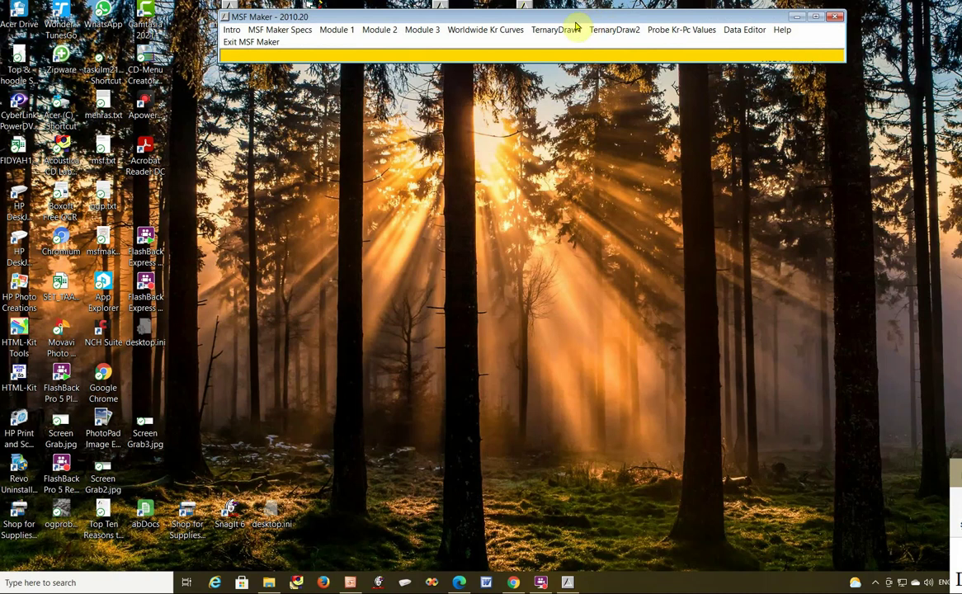
drag(576, 17, 529, 28)
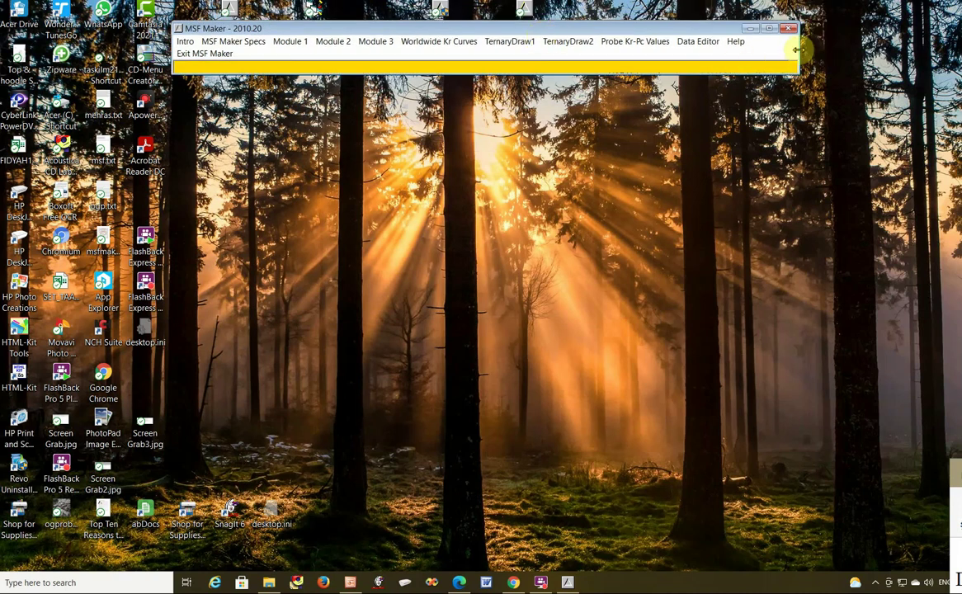
drag(798, 48, 859, 50)
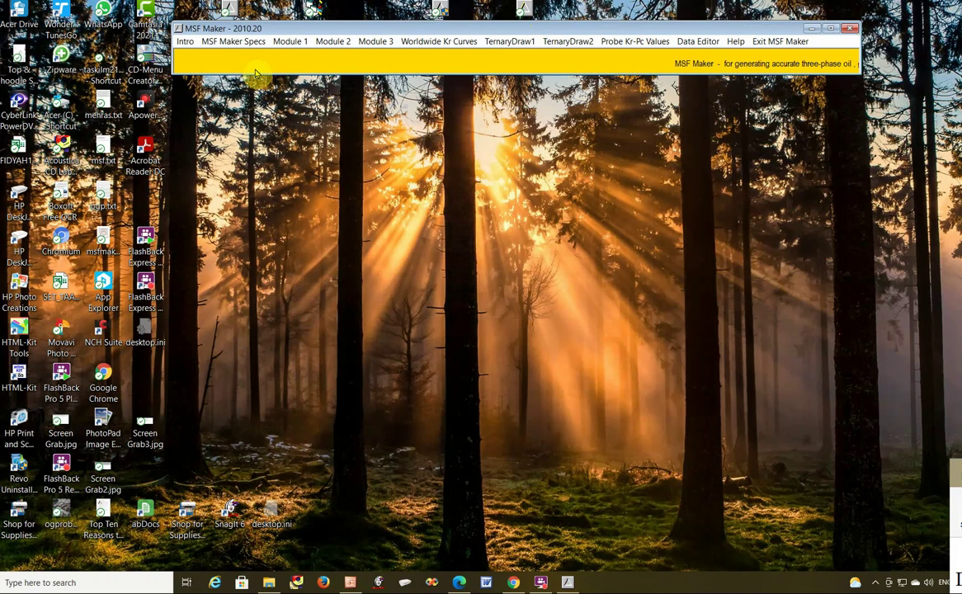
click(185, 43)
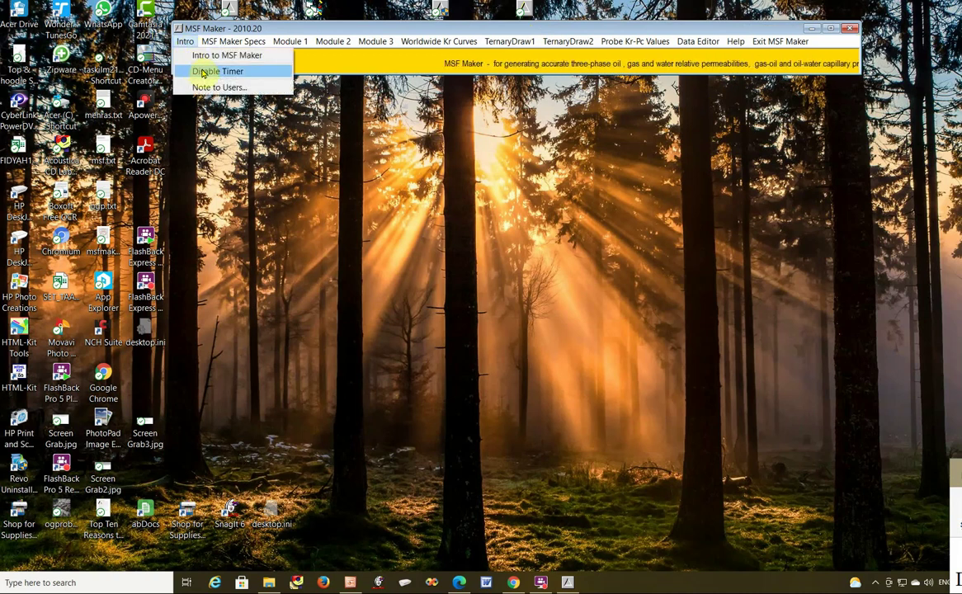
click(206, 71)
Step: Start Module 1 for matching three-phase Kr-Pc test data and load the saved file snell-dd-1962.ld3
click(290, 41)
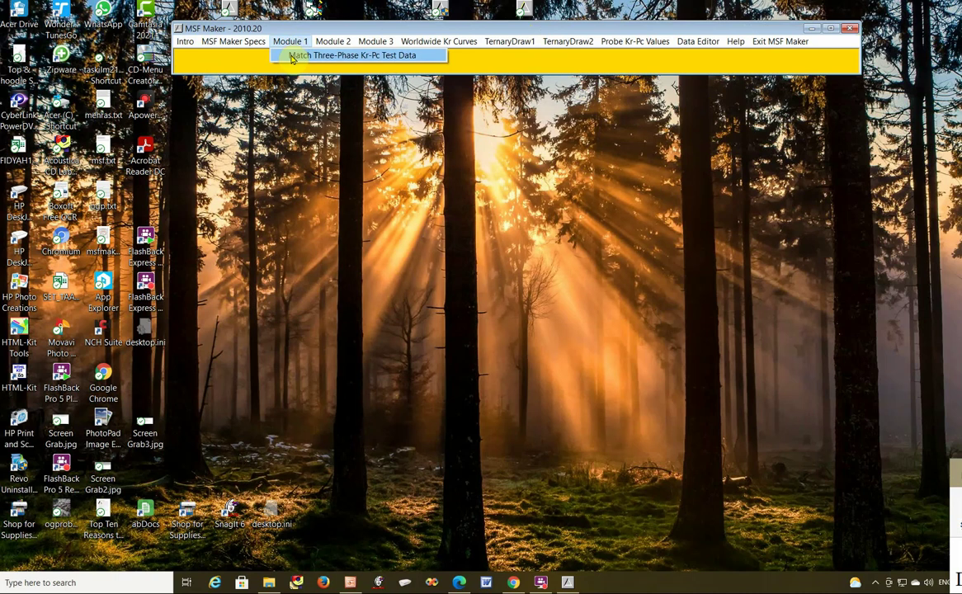
click(291, 56)
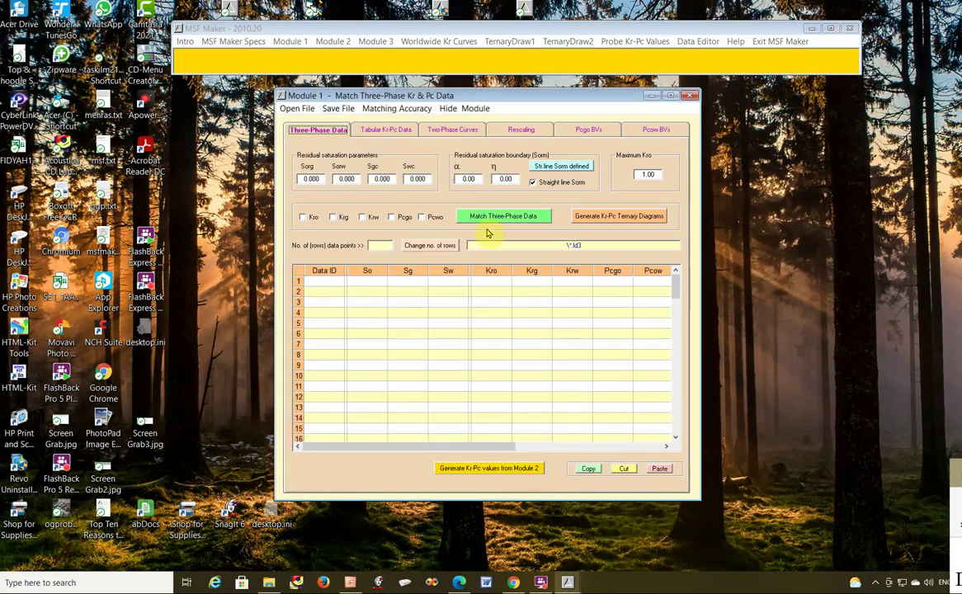
click(301, 116)
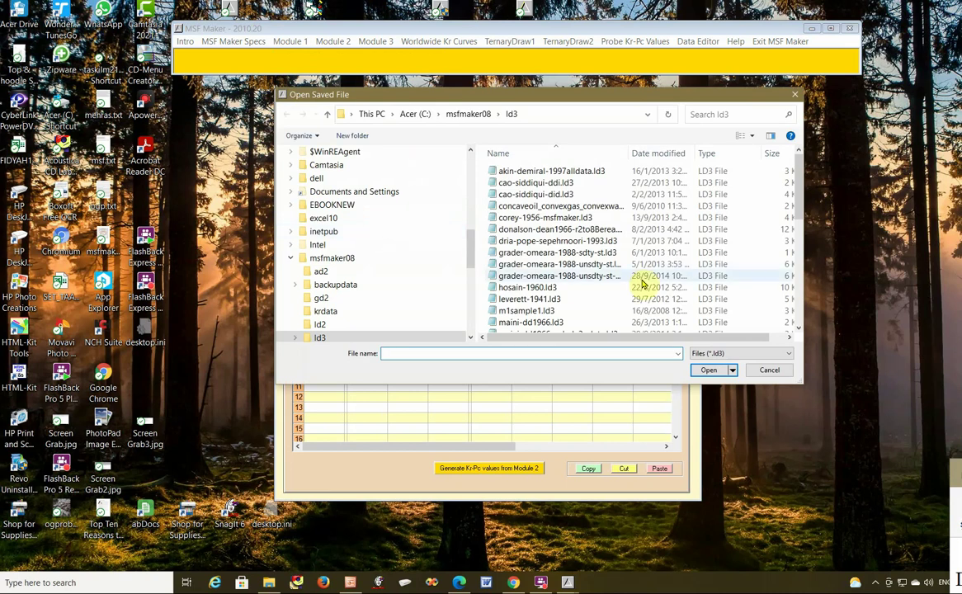
drag(800, 209, 805, 307)
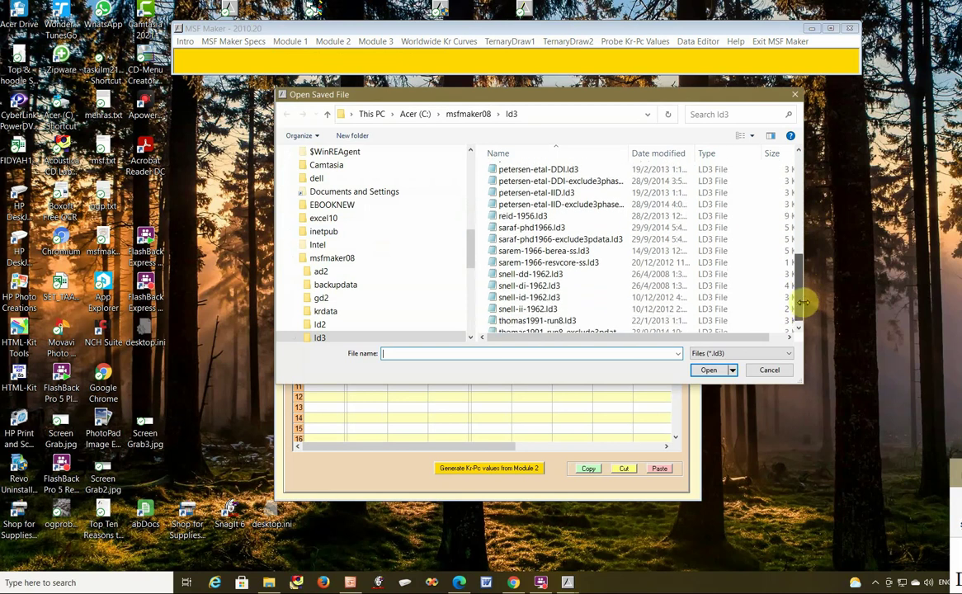
click(528, 281)
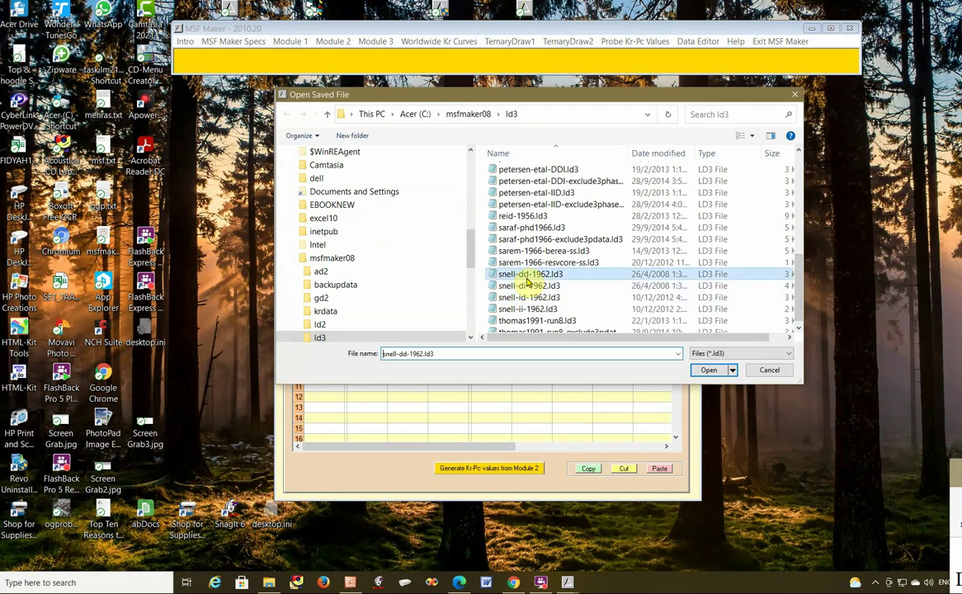
click(709, 371)
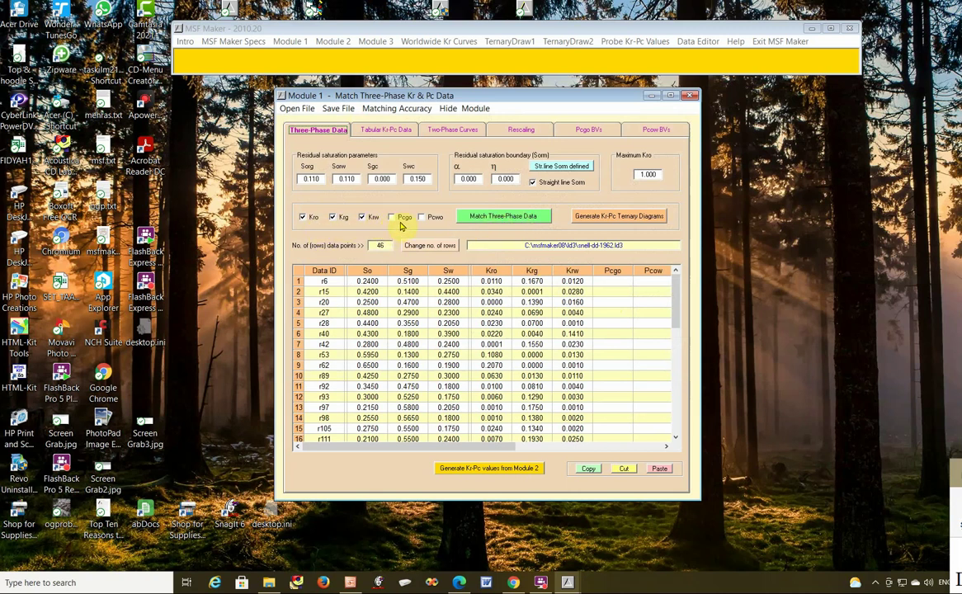
Step: Match the loaded three-phase data and generate its Kr-Pc ternary diagrams
click(496, 218)
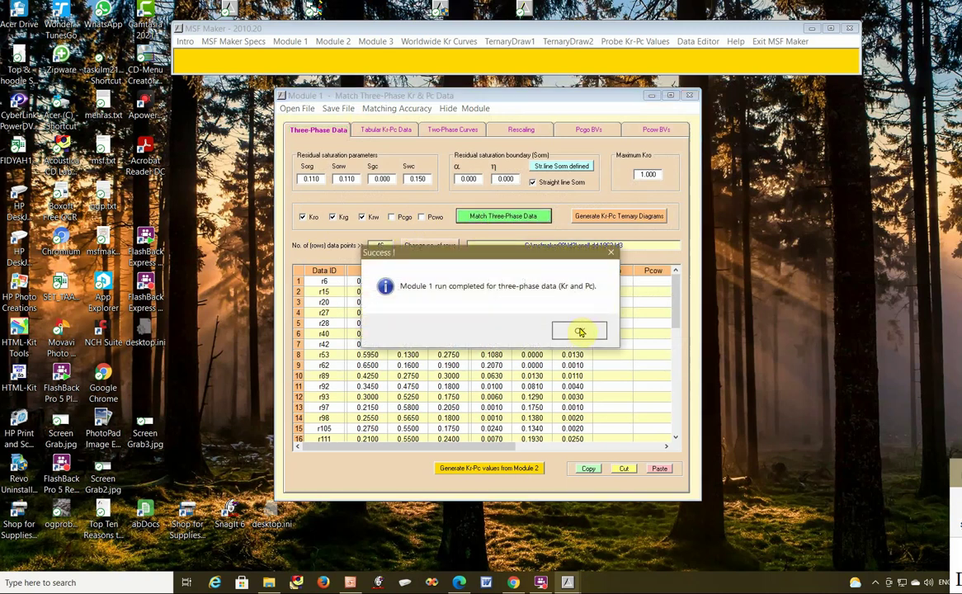
click(529, 299)
click(617, 216)
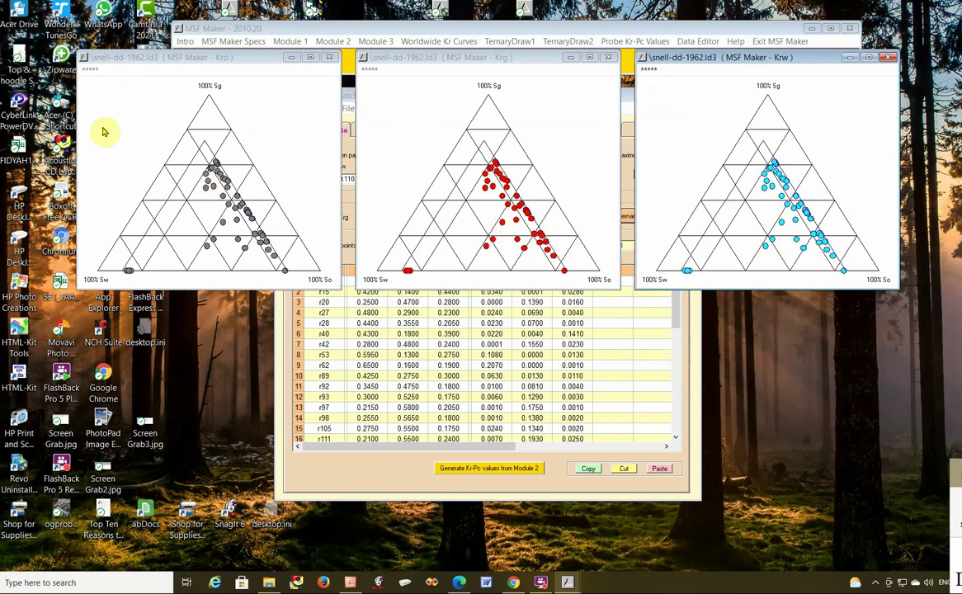
Step: Draw the Kro, Krg and Krw curves on their respective ternary diagrams
click(128, 87)
click(90, 70)
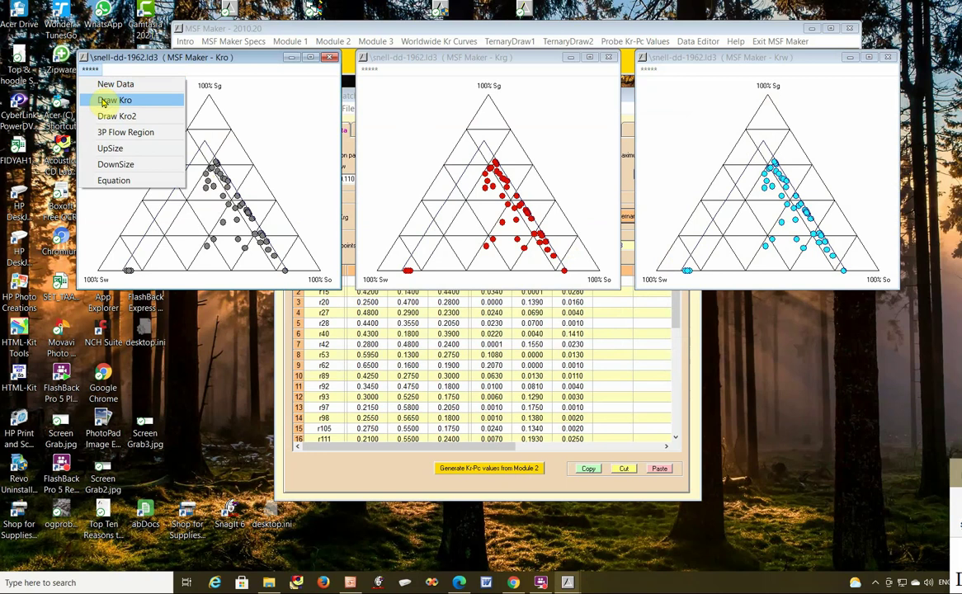
click(105, 100)
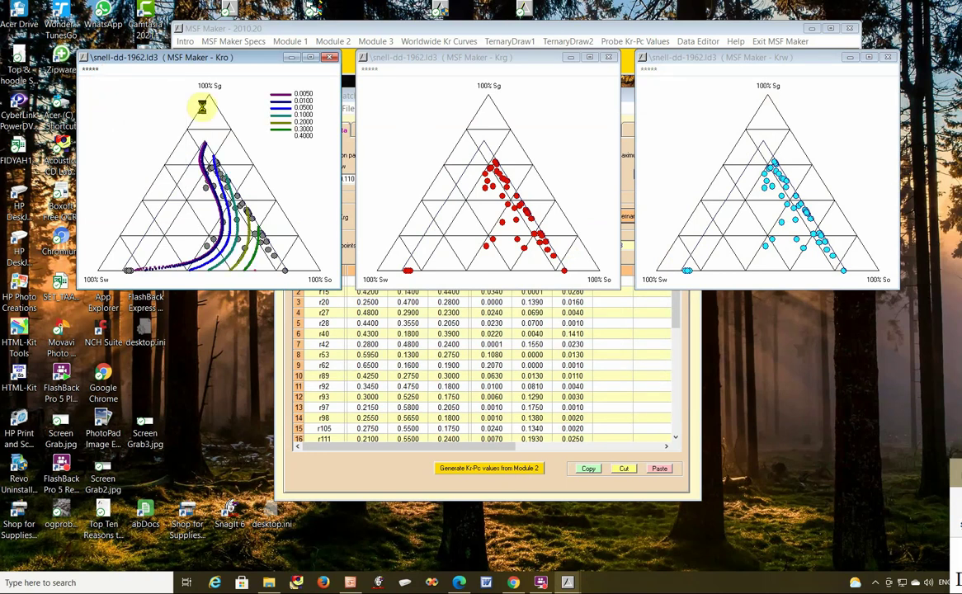
click(367, 92)
click(369, 70)
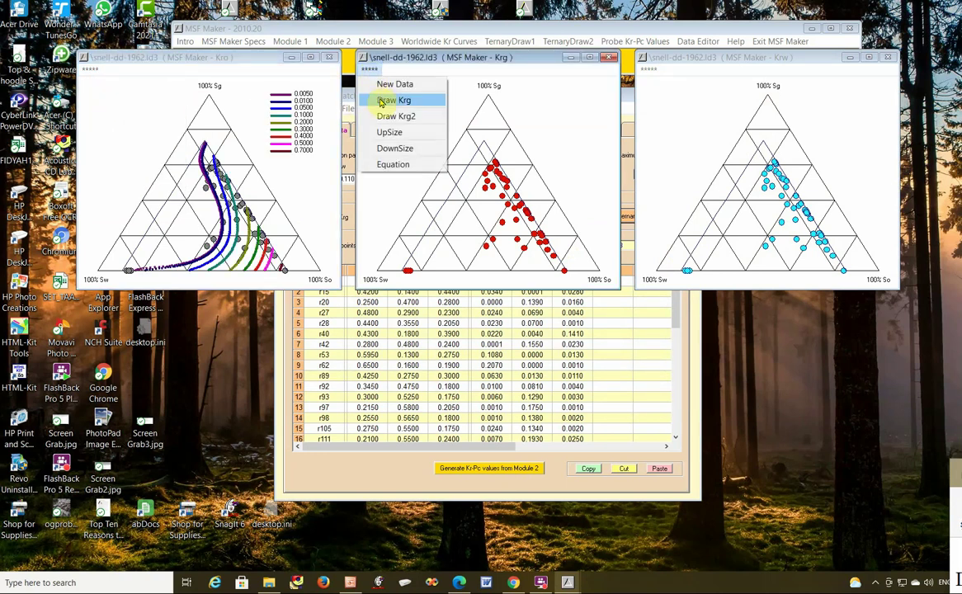
click(386, 101)
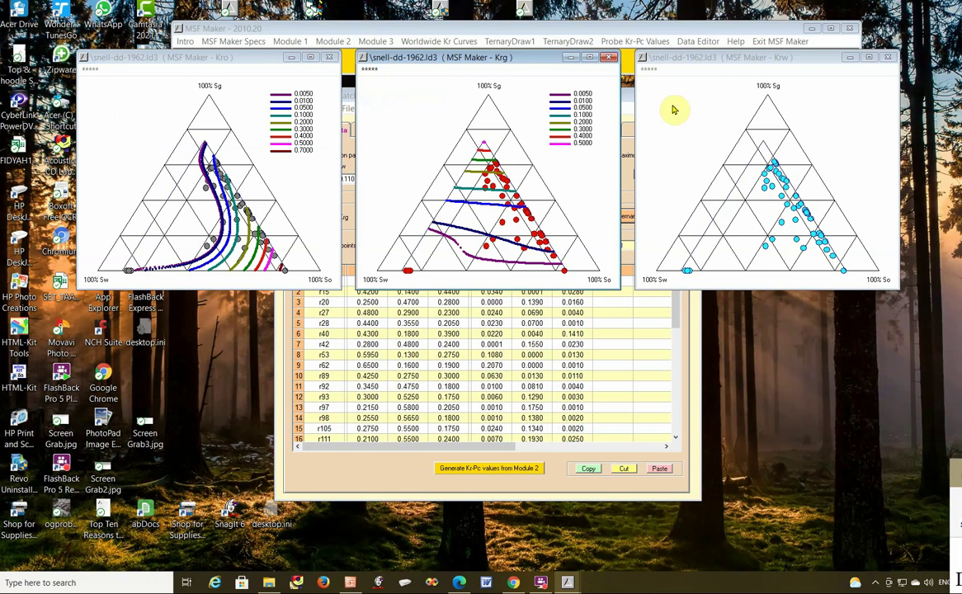
click(649, 71)
click(649, 71)
click(660, 100)
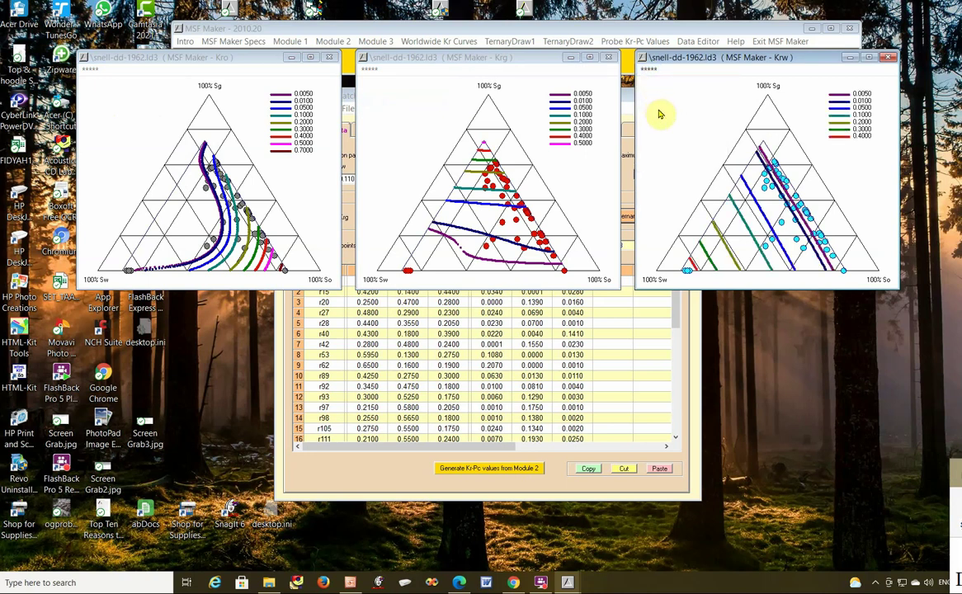
Step: Check Module 1's matching accuracy and display the calculated versus measured plots, bringing the Kro plot to the front
click(613, 366)
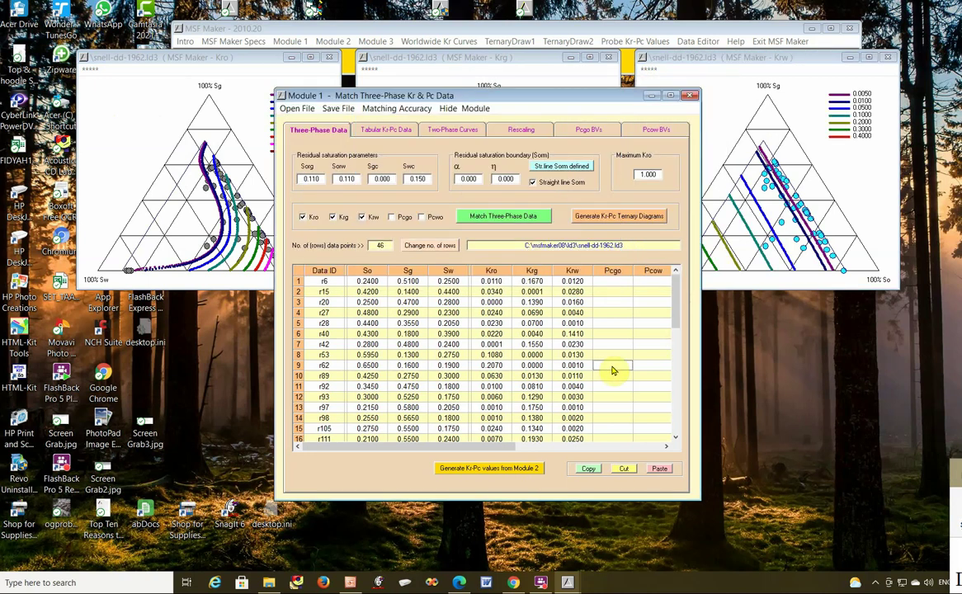
click(402, 110)
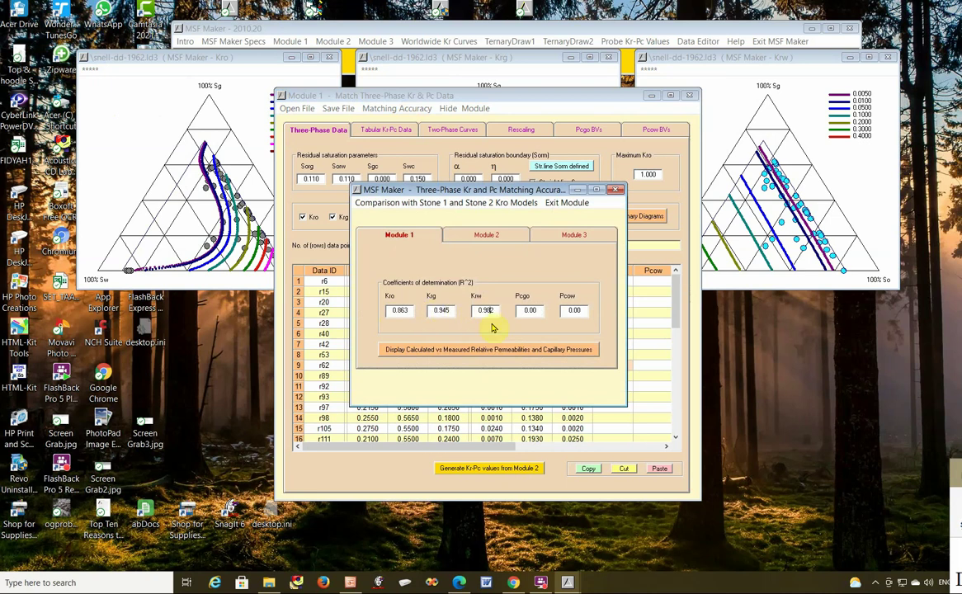
click(487, 350)
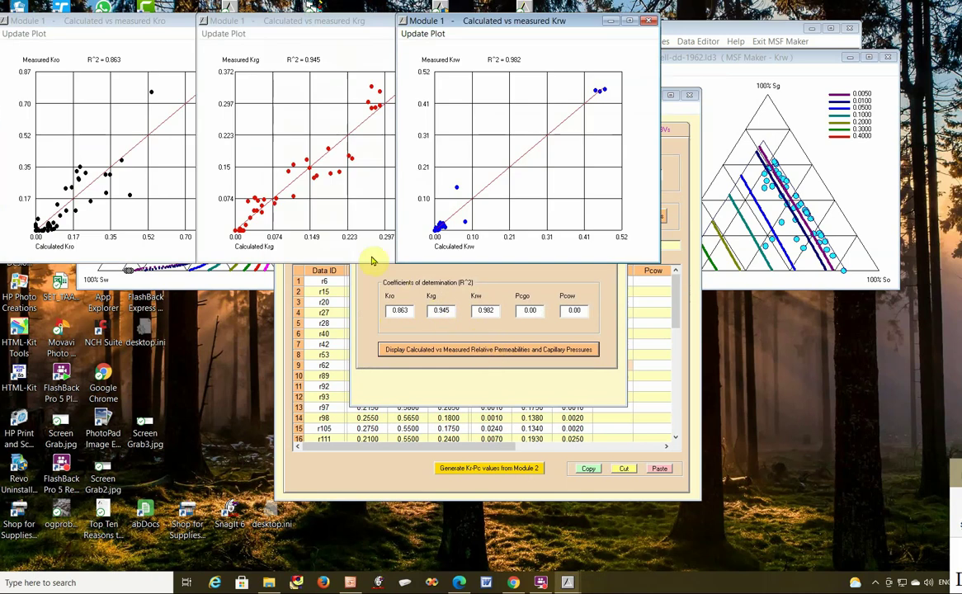
click(65, 114)
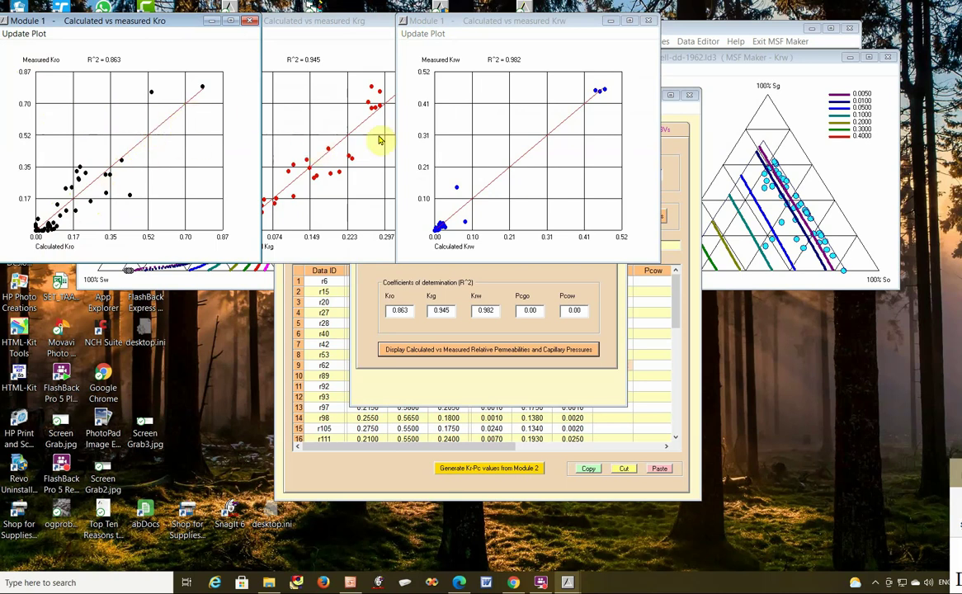
Step: Close the Krw, Krg and Kro calculated versus measured plots and exit the matching accuracy window
click(649, 20)
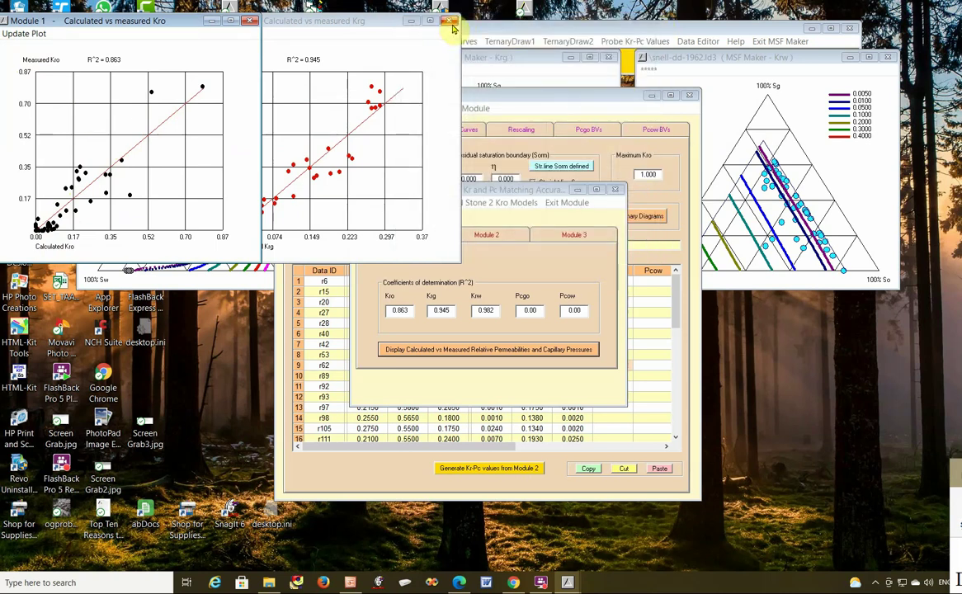
click(449, 20)
click(252, 21)
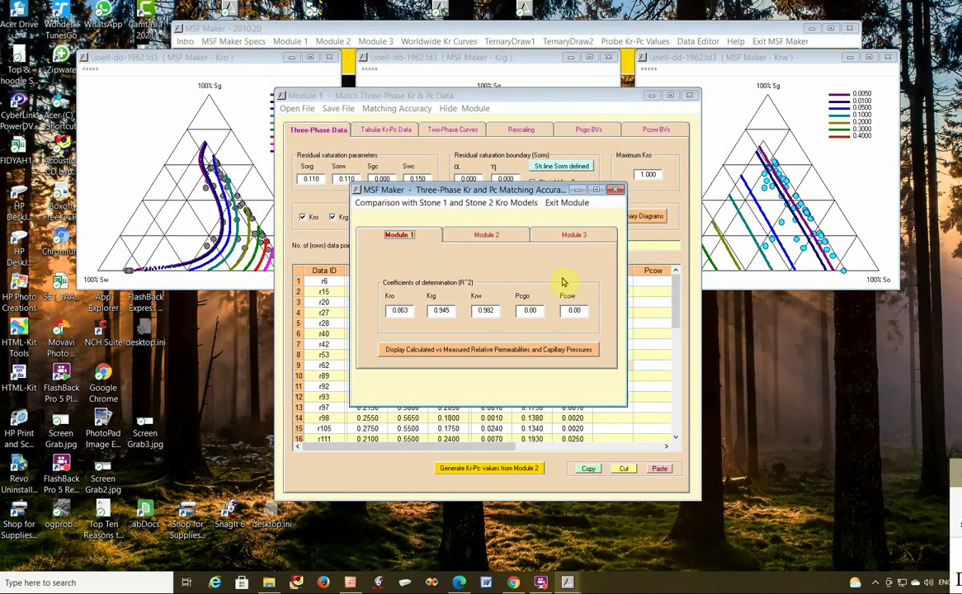
click(565, 202)
Step: Generate the two-dimensional tabular Kr and Pc data in Module 1 and look through the resulting tables
click(391, 132)
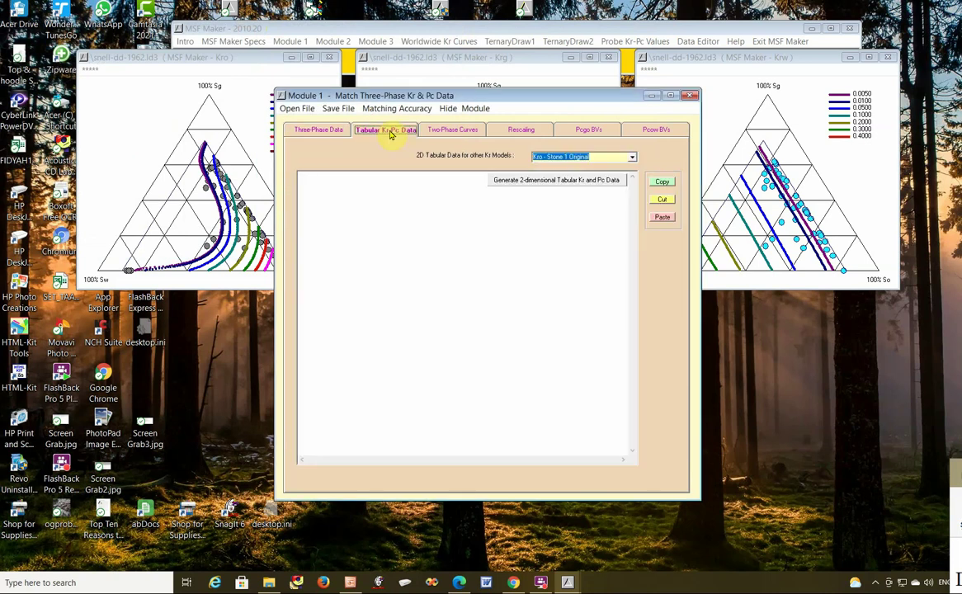
click(568, 181)
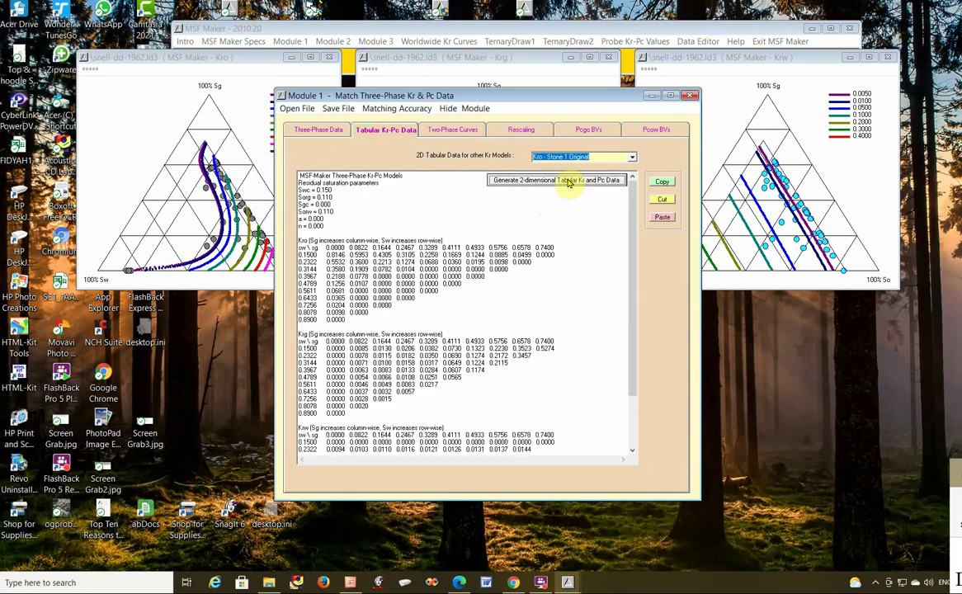
scroll(554, 248, down, 2)
scroll(549, 260, up, 2)
double_click(543, 246)
scroll(610, 199, down, 2)
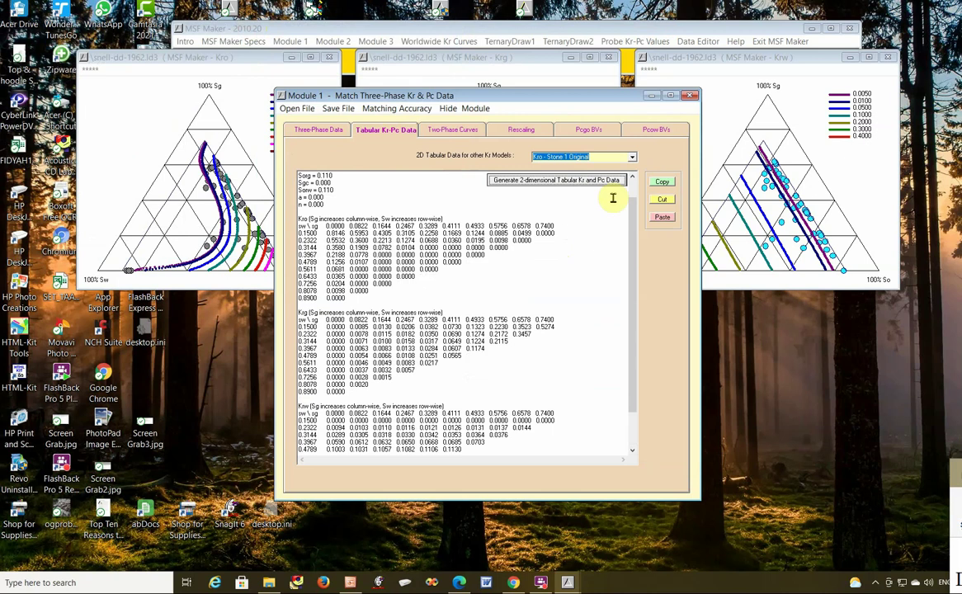
click(616, 181)
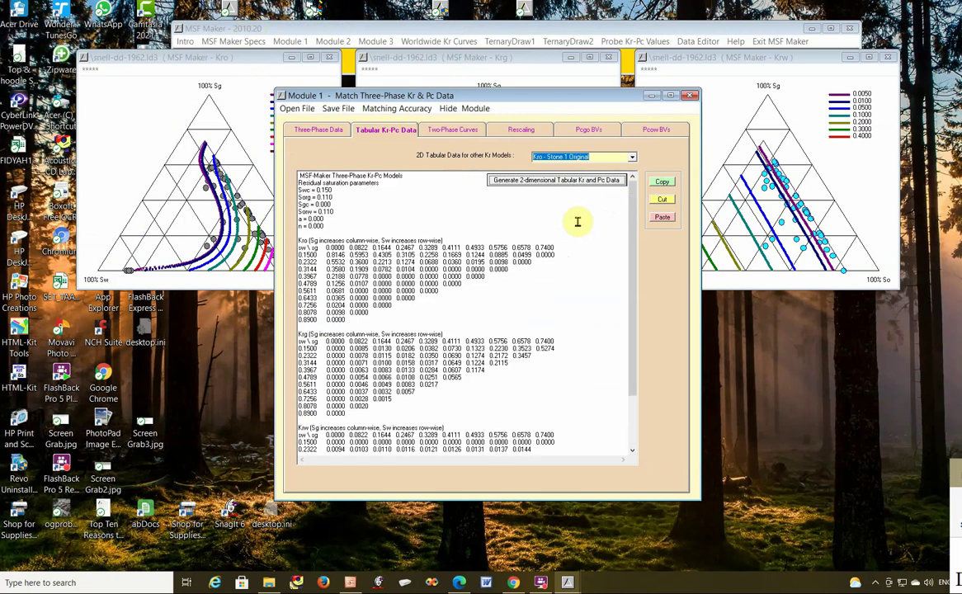
Step: Display the 2D tabular data for the Kro - Stone 1 Original model, followed by the Kro - St1 Aziz-Settari model
click(633, 159)
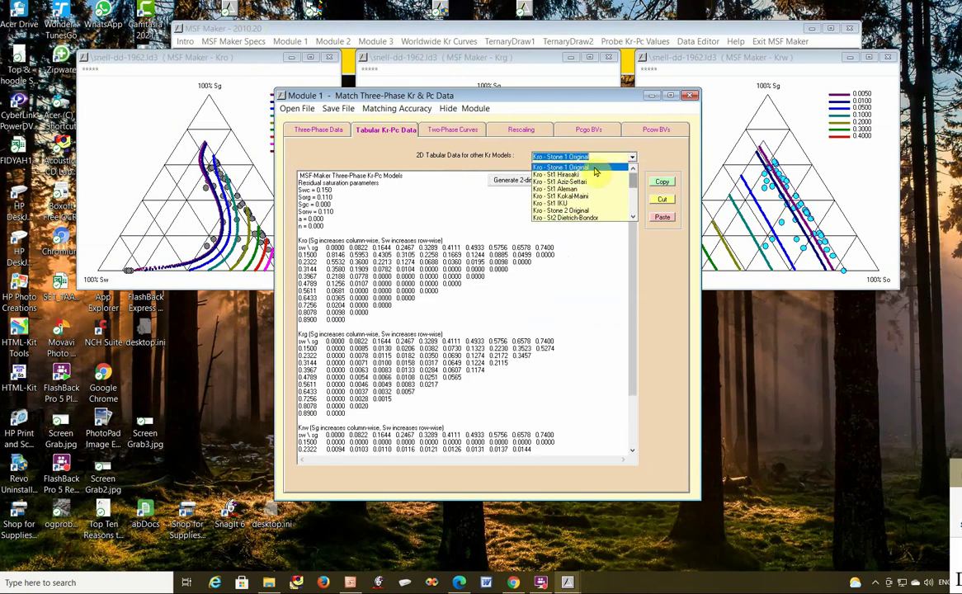
click(596, 170)
click(633, 159)
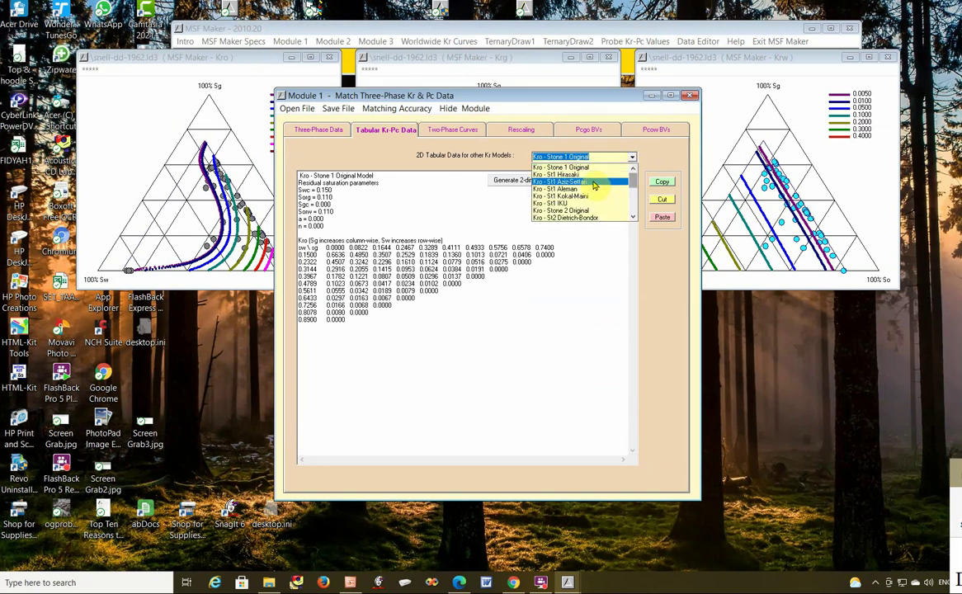
click(594, 182)
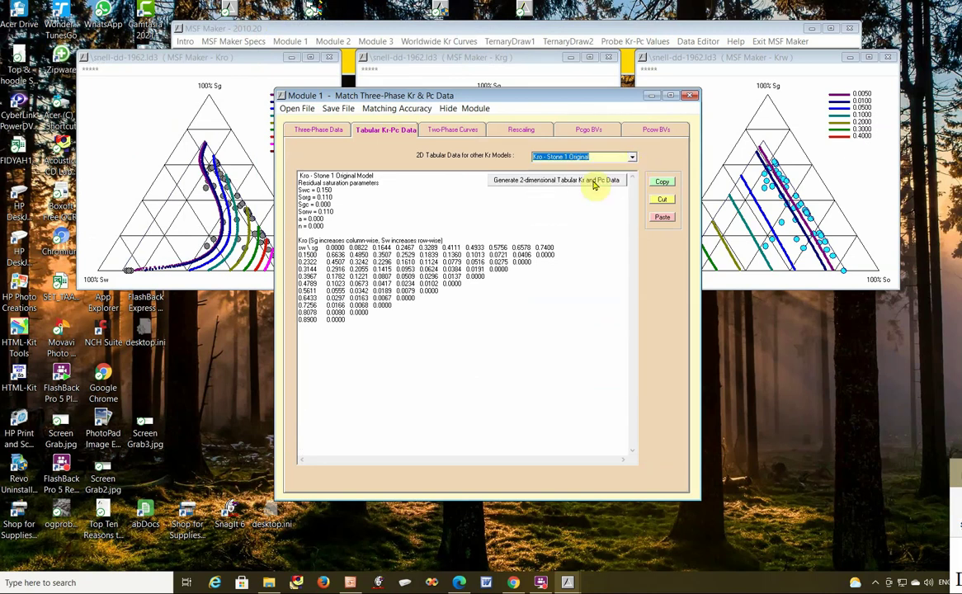
click(635, 163)
click(474, 221)
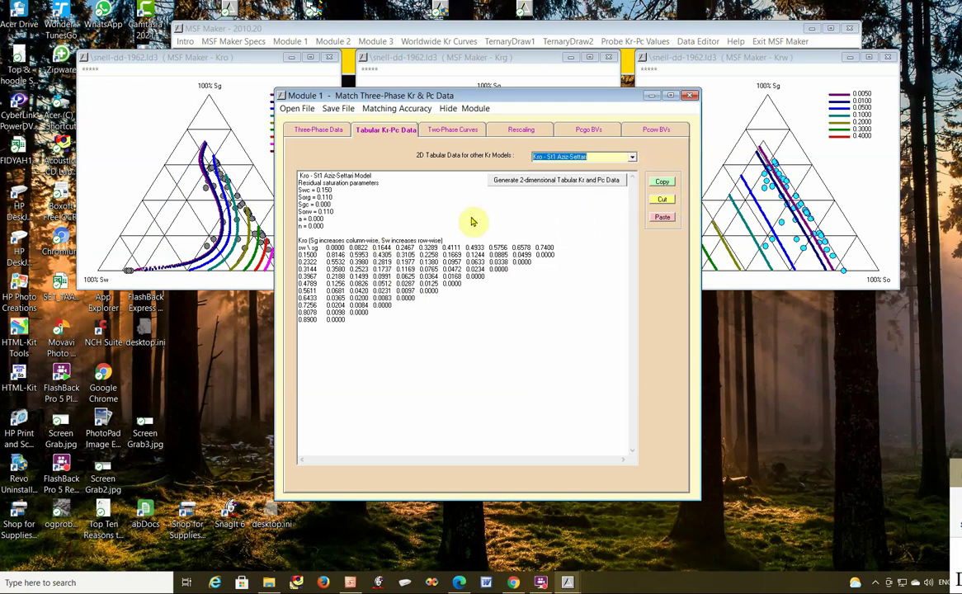
Step: Generate the two-phase Kr-Pc curves in Module 1 with the Kro table displayed
click(456, 132)
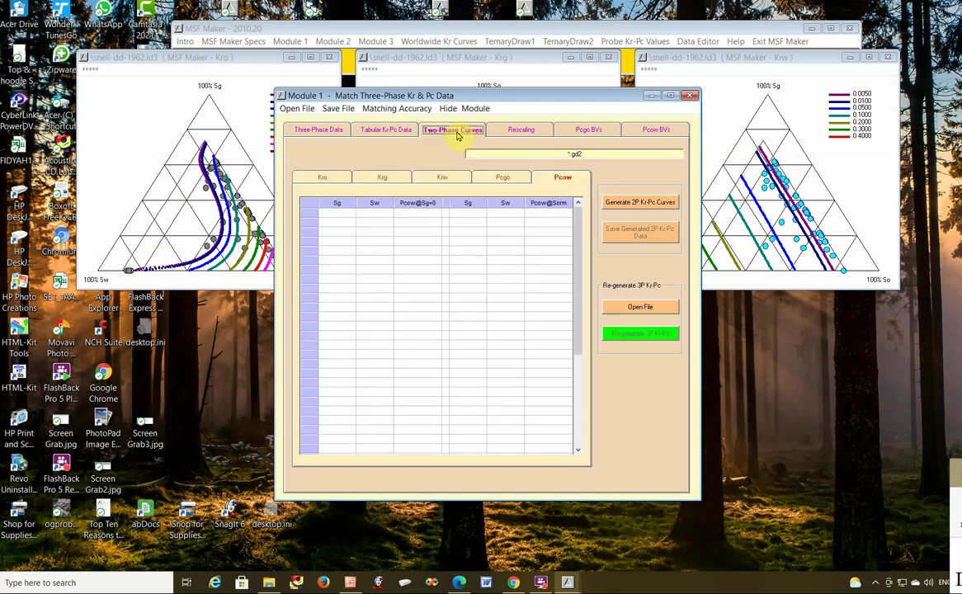
click(316, 181)
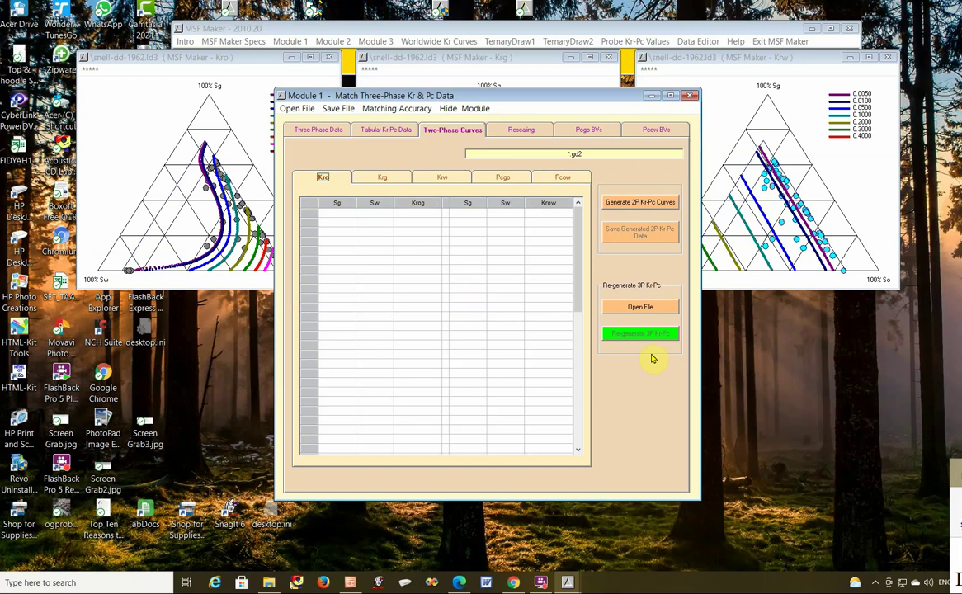
click(648, 208)
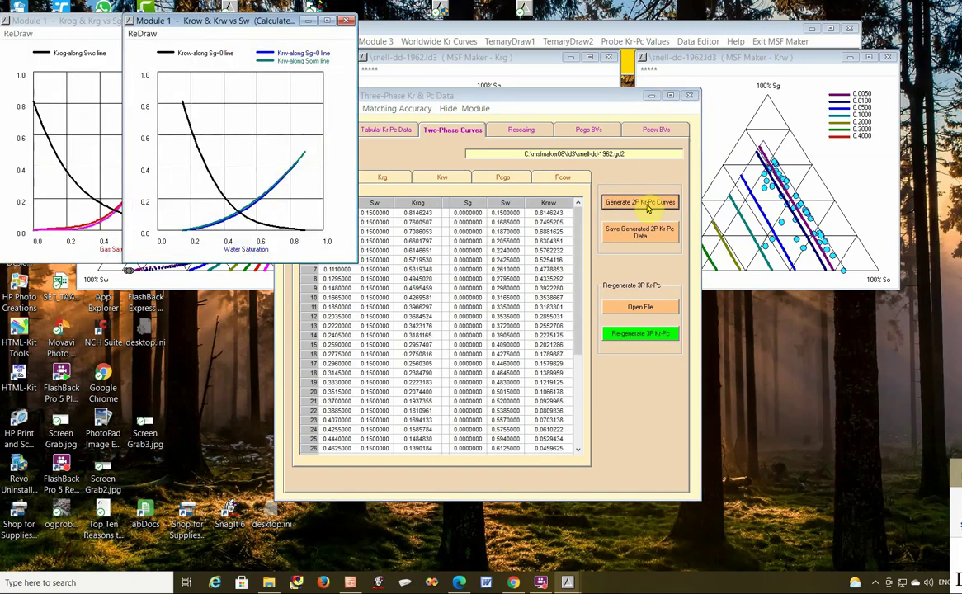
Step: Move the Module 1 window clear of the two-phase plots and examine the Krow & Krw and Krog & Krg curves in turn
click(413, 298)
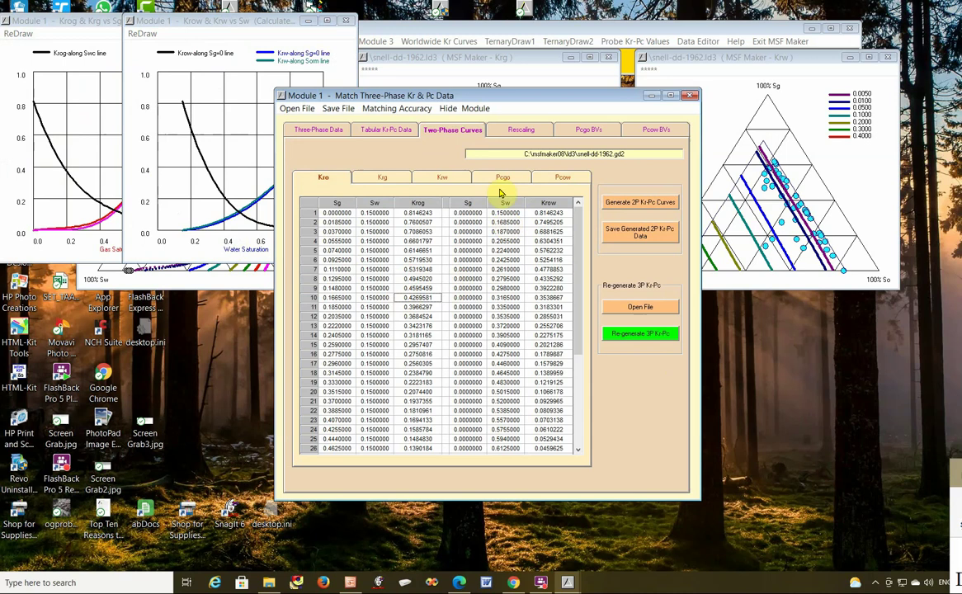
drag(479, 101, 616, 106)
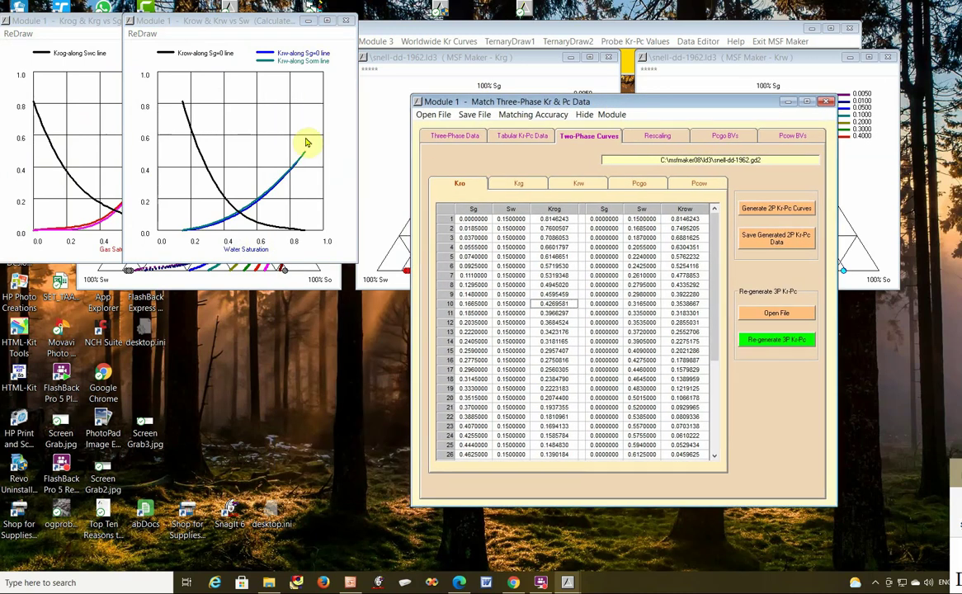
click(307, 142)
click(70, 153)
click(261, 145)
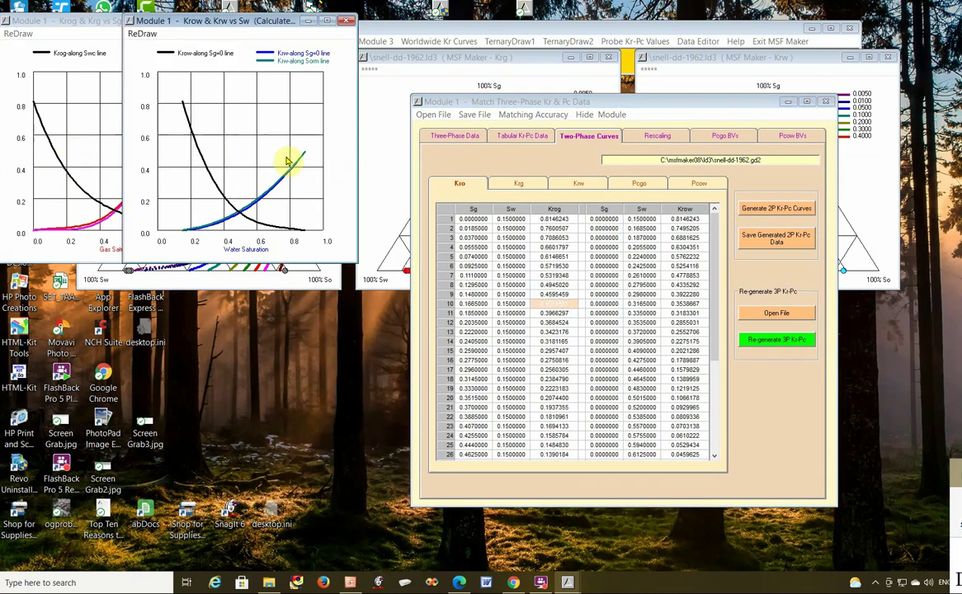
click(115, 147)
click(246, 125)
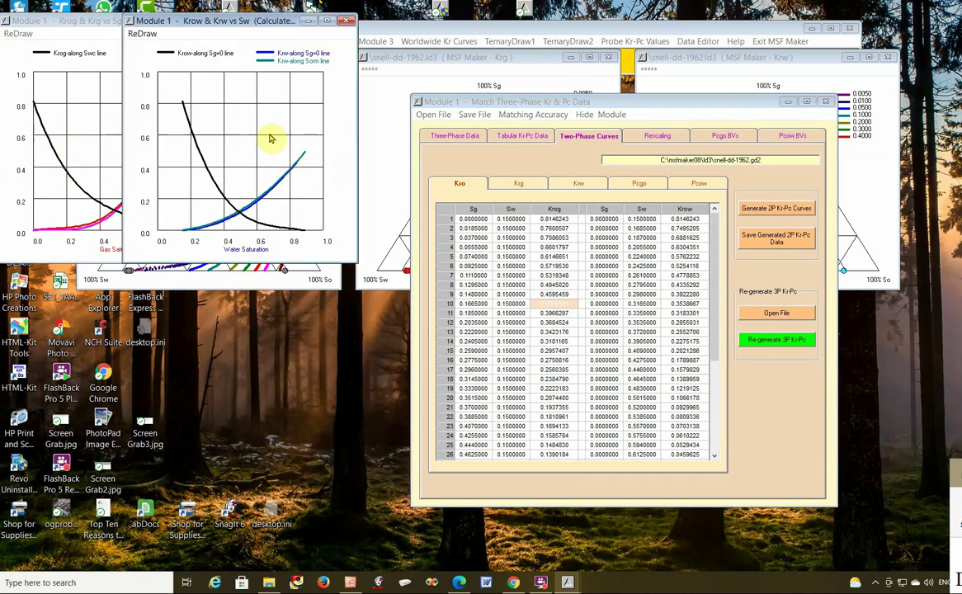
click(98, 152)
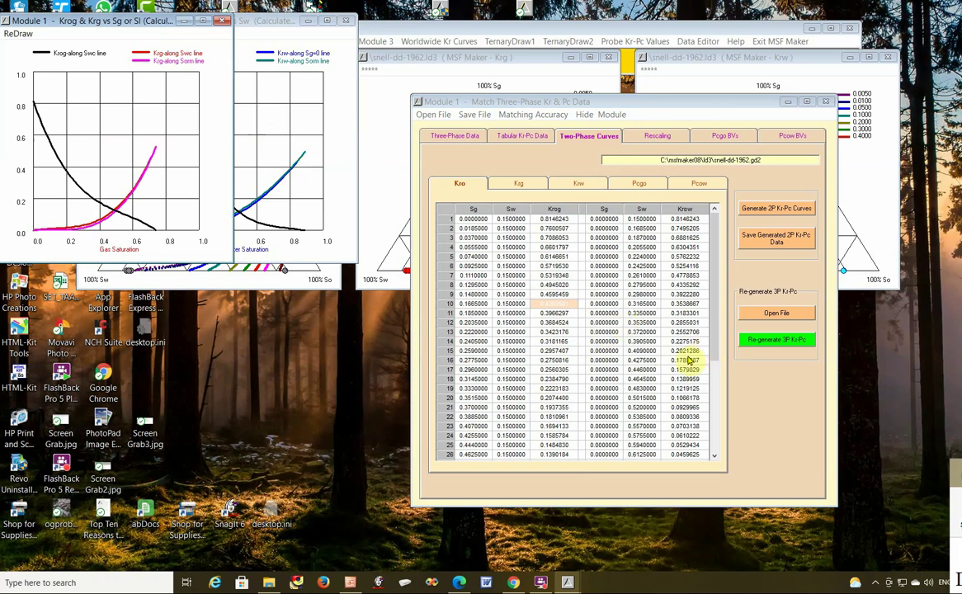
Step: Re-generate the three-phase Kr-Pc data from the two-phase curves and draw the Kro curves on the new gd2 ternary diagram
click(776, 345)
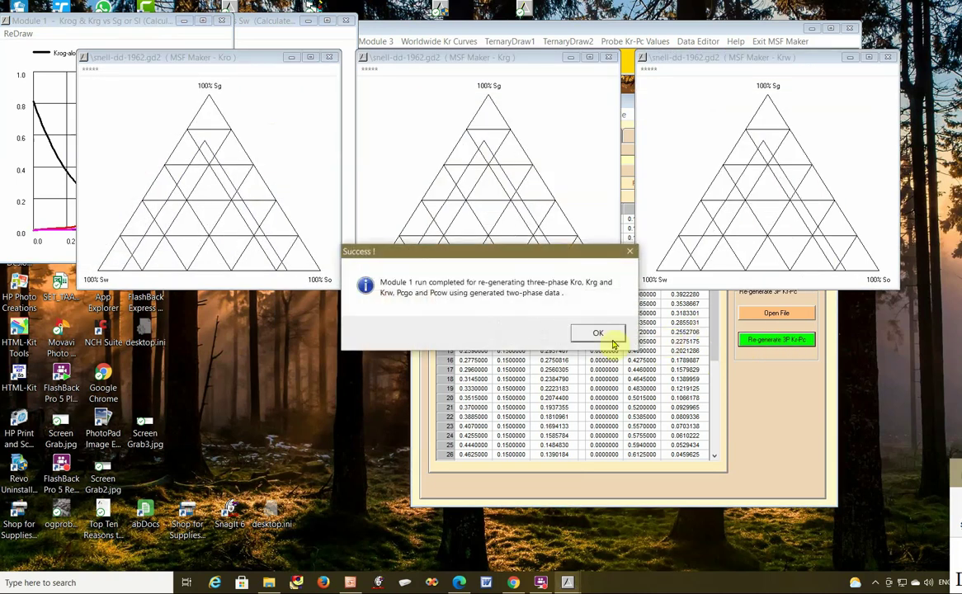
click(601, 338)
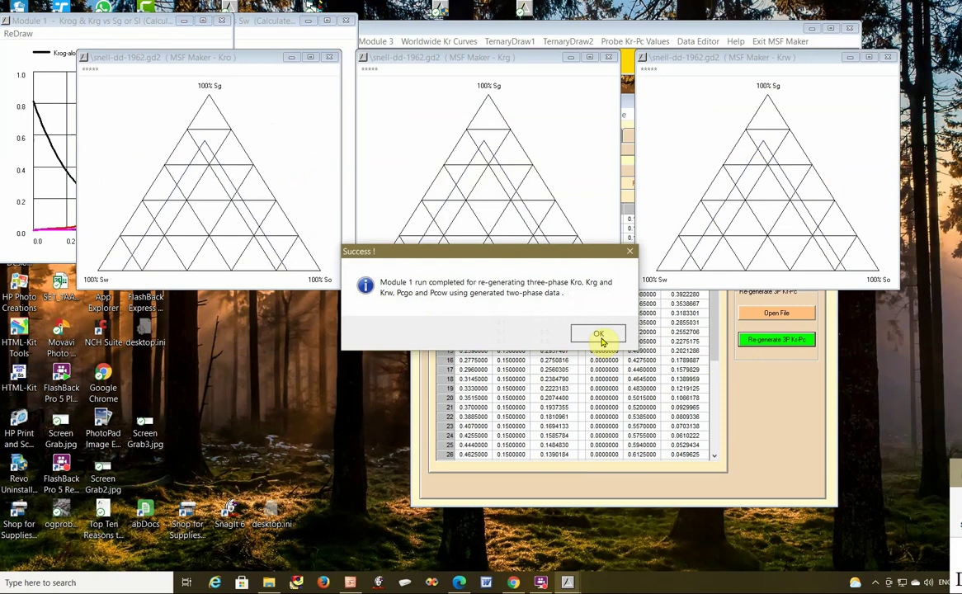
click(120, 114)
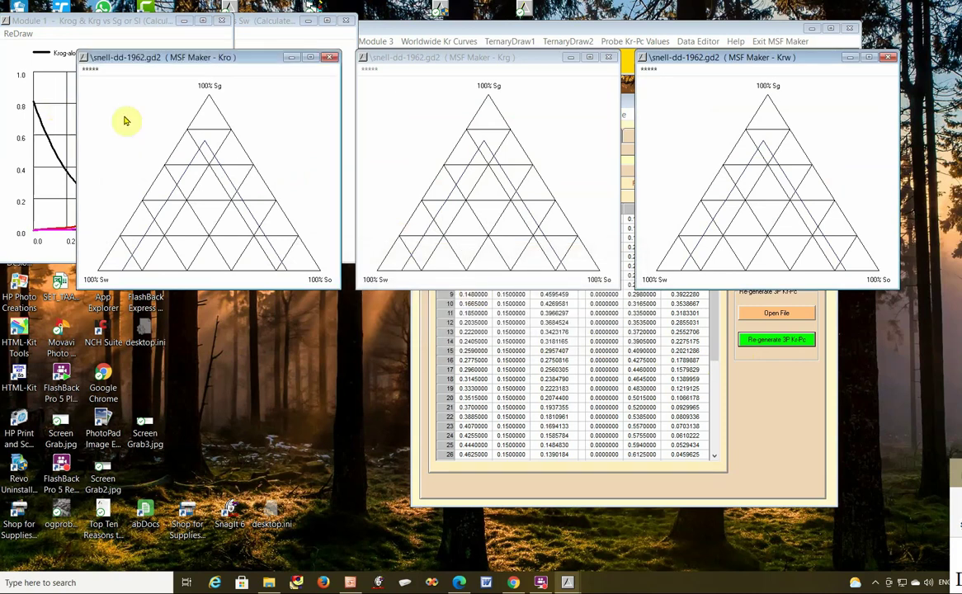
click(93, 71)
click(97, 99)
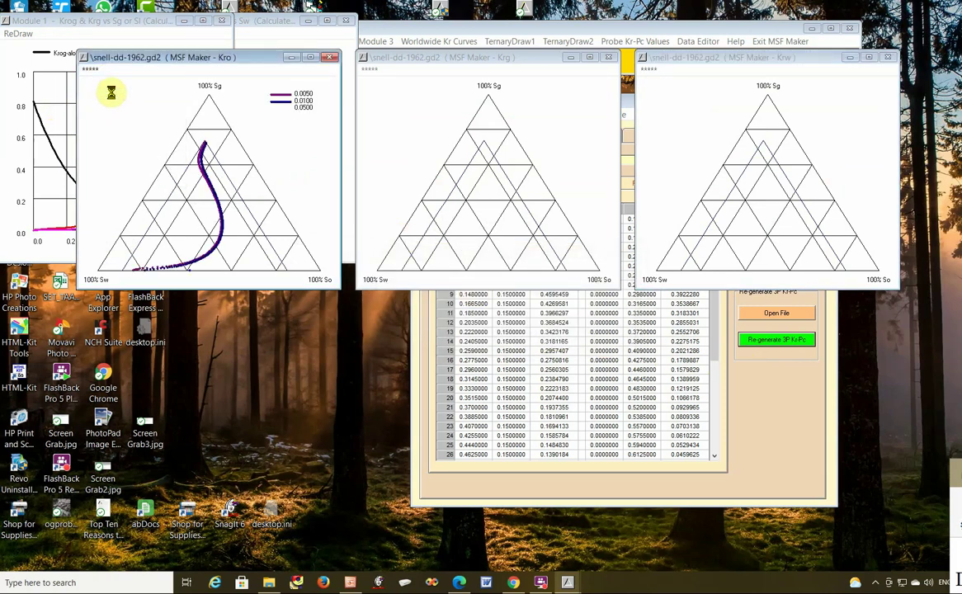
Step: Move the two-phase plots out of the way and place the gd2 and ld3 Kro ternary diagrams side by side for comparison
drag(146, 61, 274, 99)
click(256, 53)
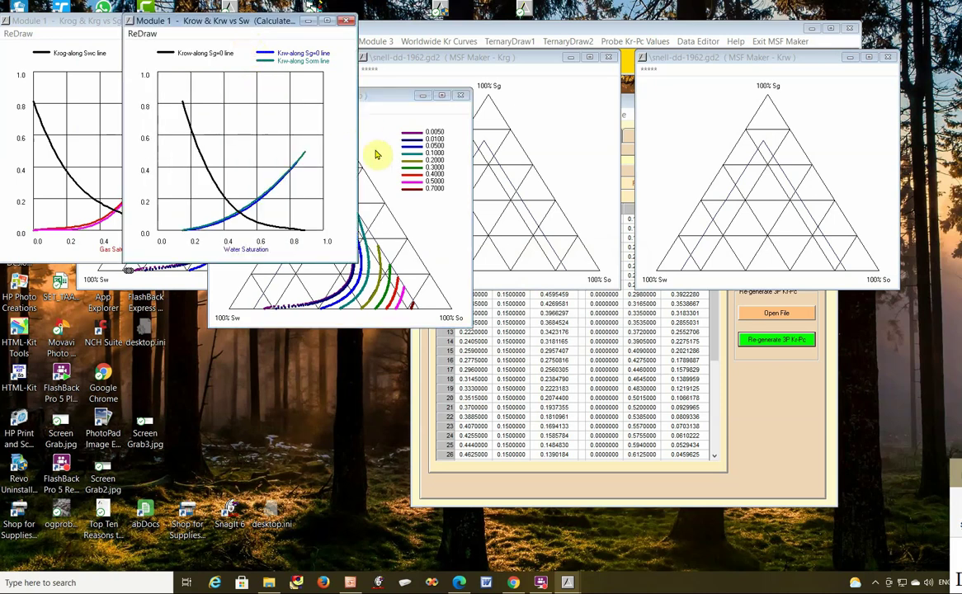
drag(287, 23, 209, 251)
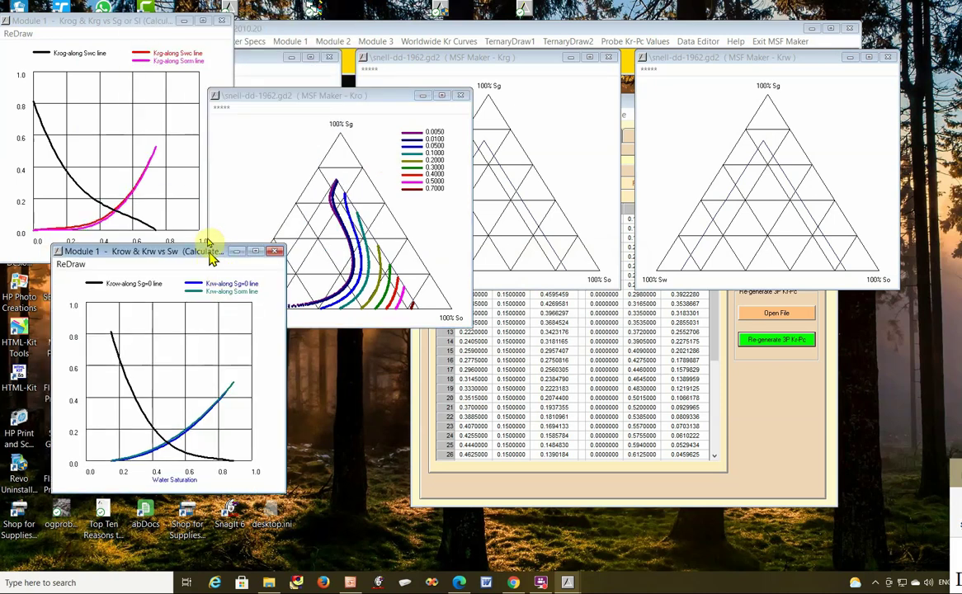
drag(122, 23, 96, 172)
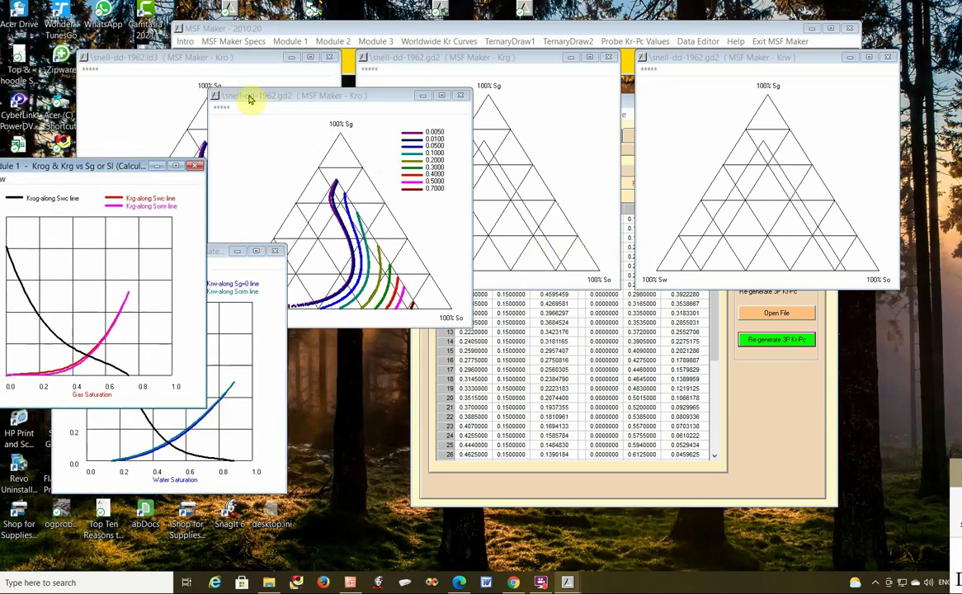
drag(251, 96, 393, 64)
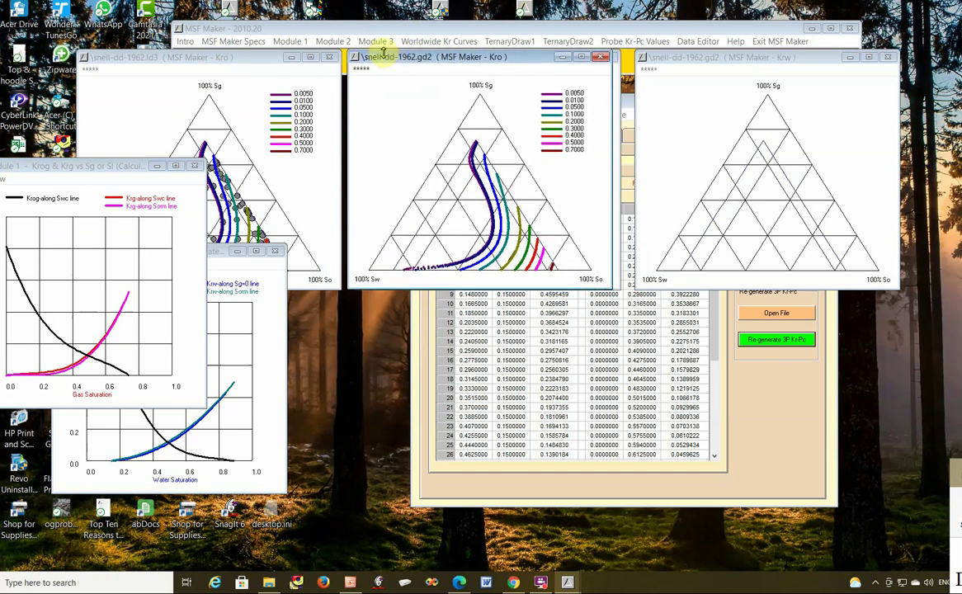
drag(255, 63, 258, 61)
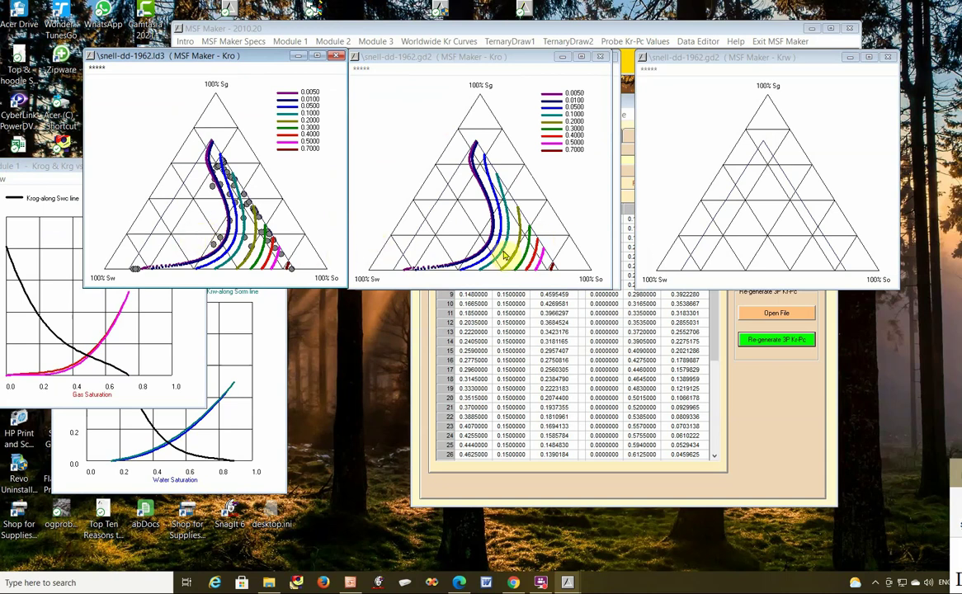
Step: Uncover the regenerated gd2 Krg ternary diagram and draw its Krg curves
mouse_move(436, 61)
mouse_down()
mouse_move(370, 60)
mouse_move(260, 241)
mouse_up()
click(404, 142)
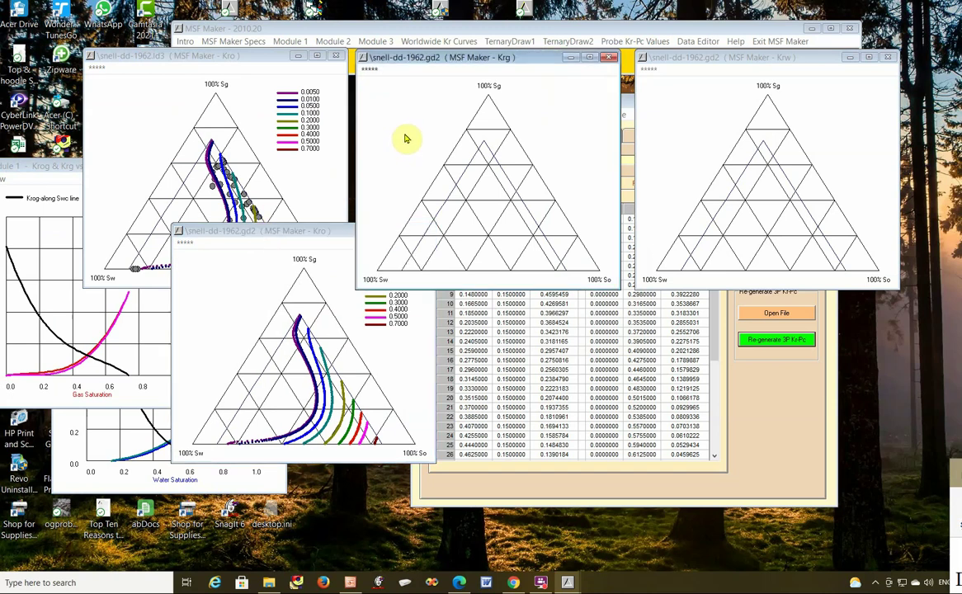
click(369, 69)
click(383, 101)
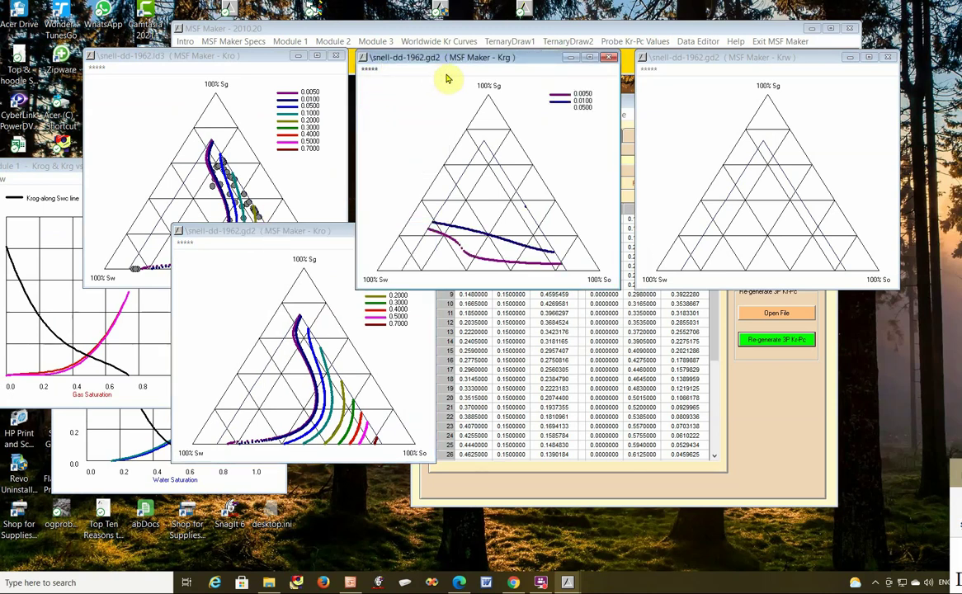
Step: Place the gd2 and ld3 Krg ternary diagrams side by side to compare their curves
drag(447, 65, 739, 106)
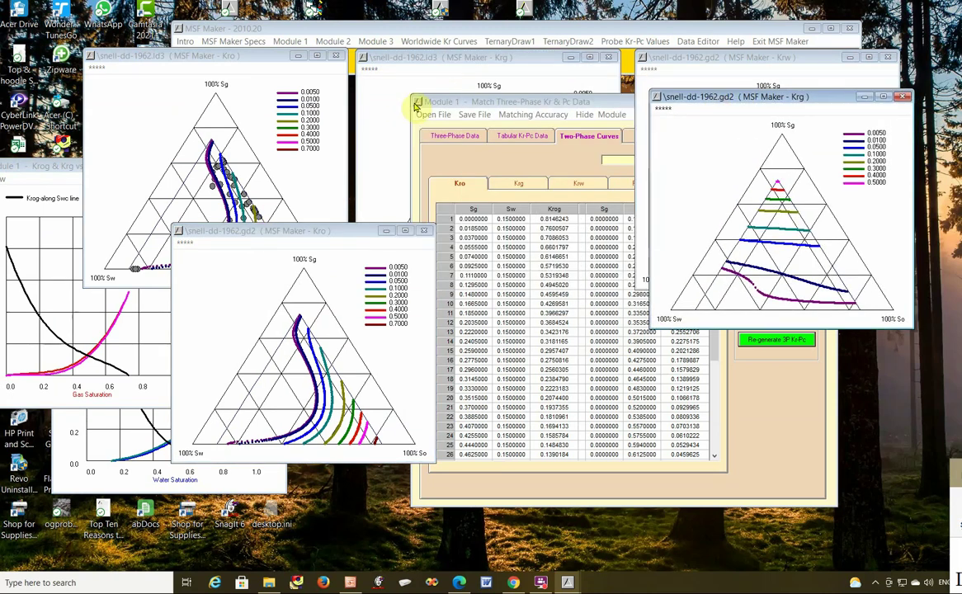
click(393, 99)
drag(486, 59, 511, 98)
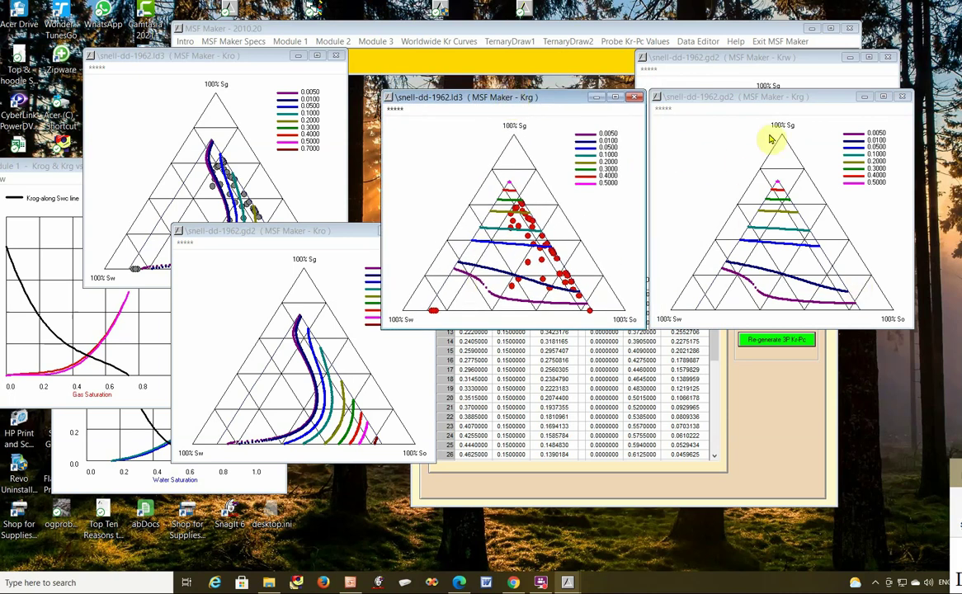
Step: Draw the Krw curves on the regenerated gd2 ternary diagram and align it beside the ld3 Krw diagram
drag(775, 99, 305, 114)
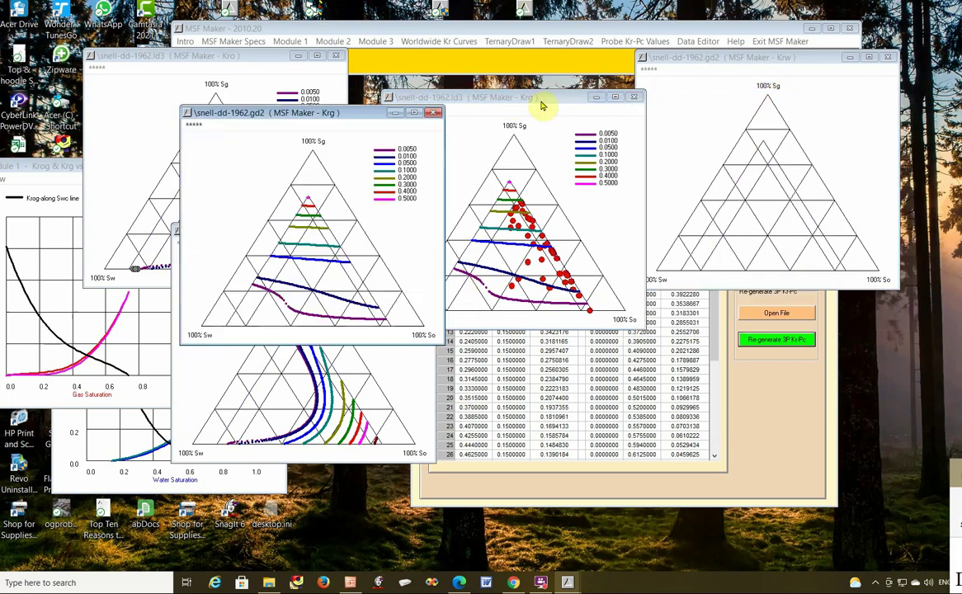
click(706, 89)
drag(696, 64, 709, 142)
click(713, 82)
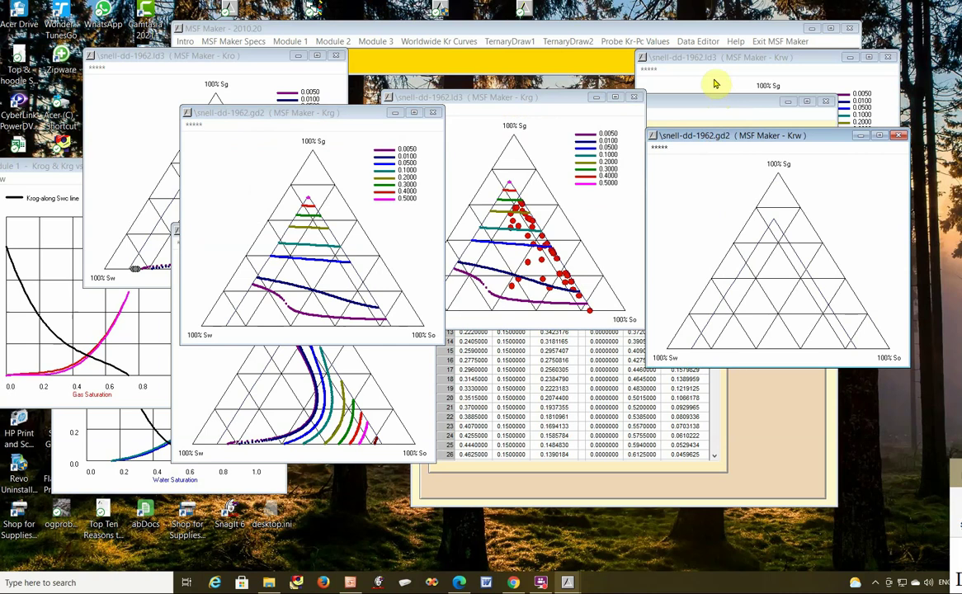
mouse_move(714, 82)
mouse_down()
mouse_move(636, 72)
mouse_move(406, 124)
mouse_move(434, 123)
mouse_up()
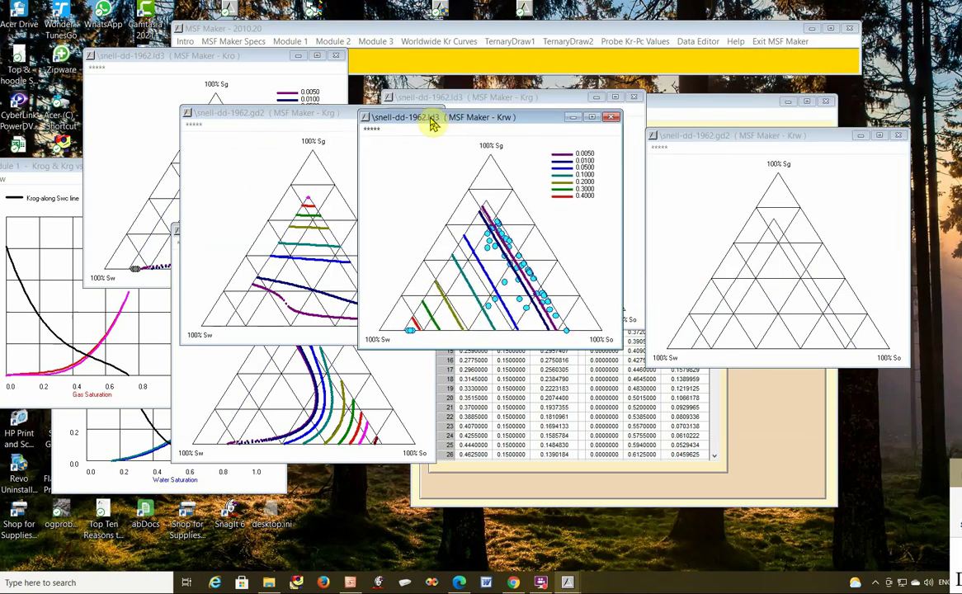
click(663, 155)
click(660, 148)
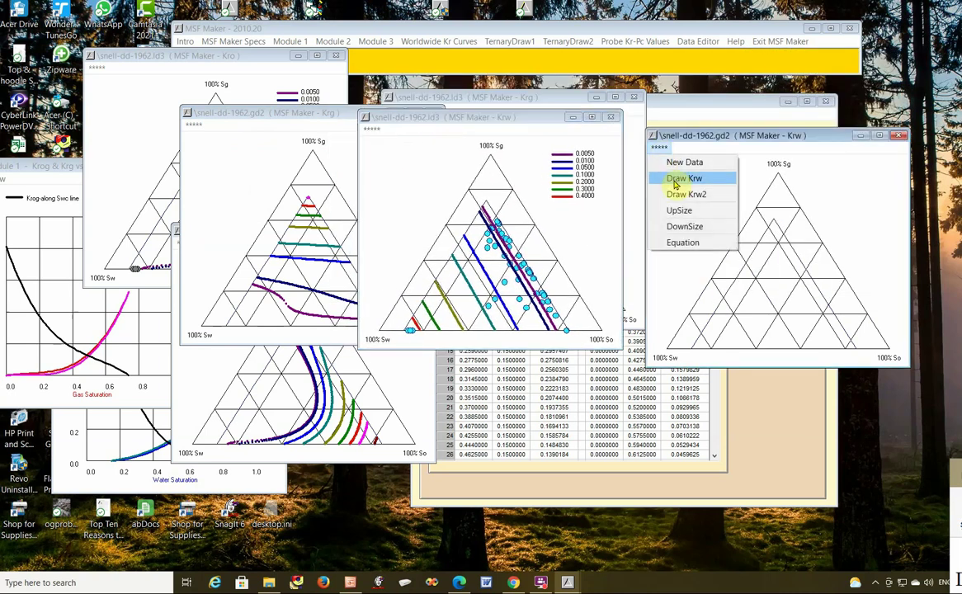
click(676, 180)
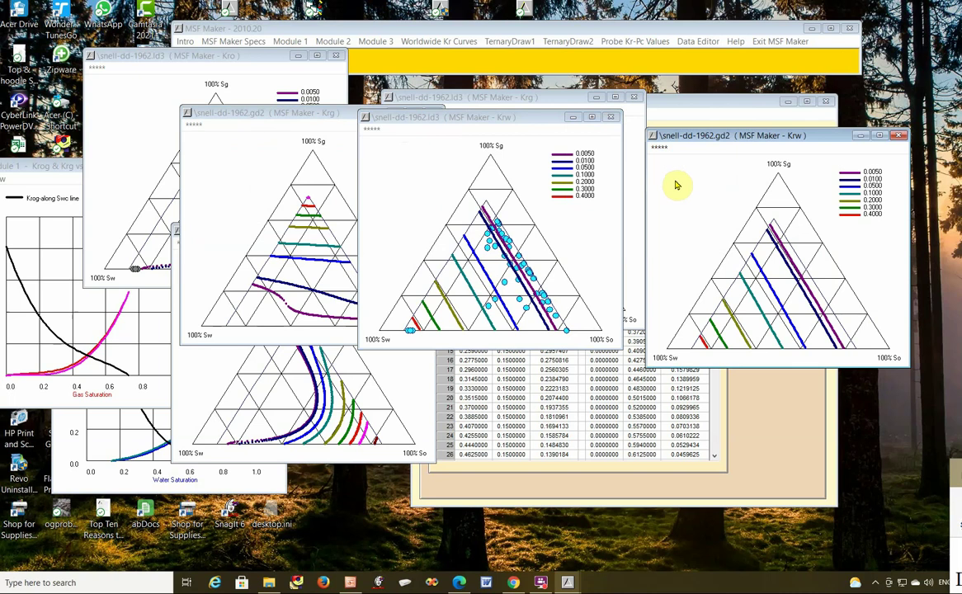
drag(704, 139, 692, 123)
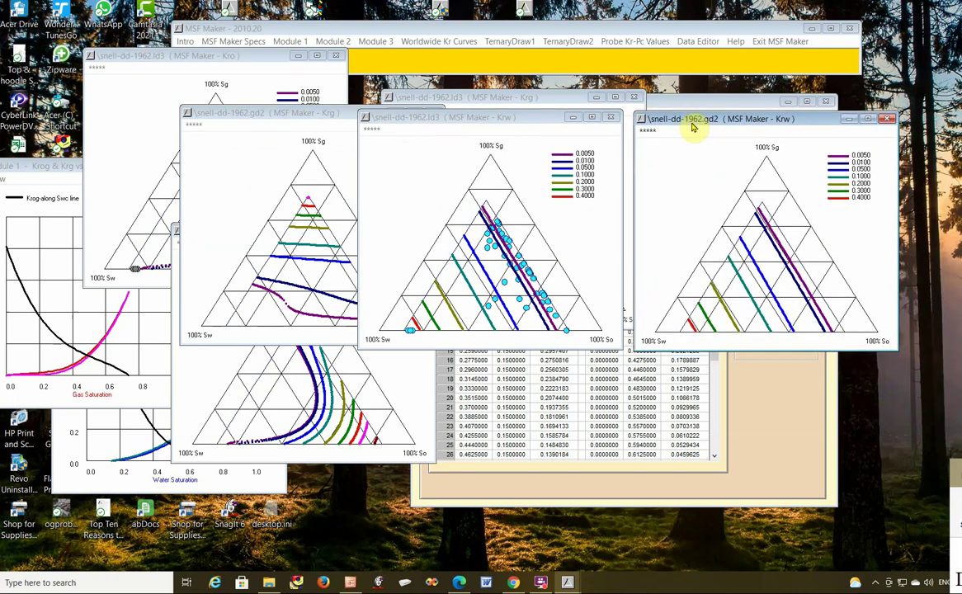
Step: Turn on the inclusion of data points in ternary plots in the MSF Maker specifications
click(222, 31)
click(232, 42)
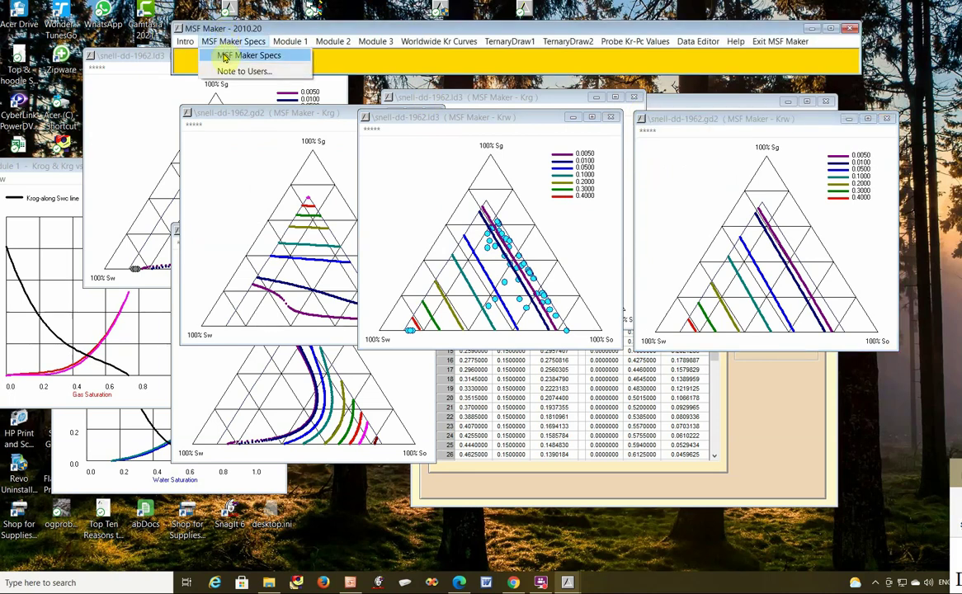
click(246, 56)
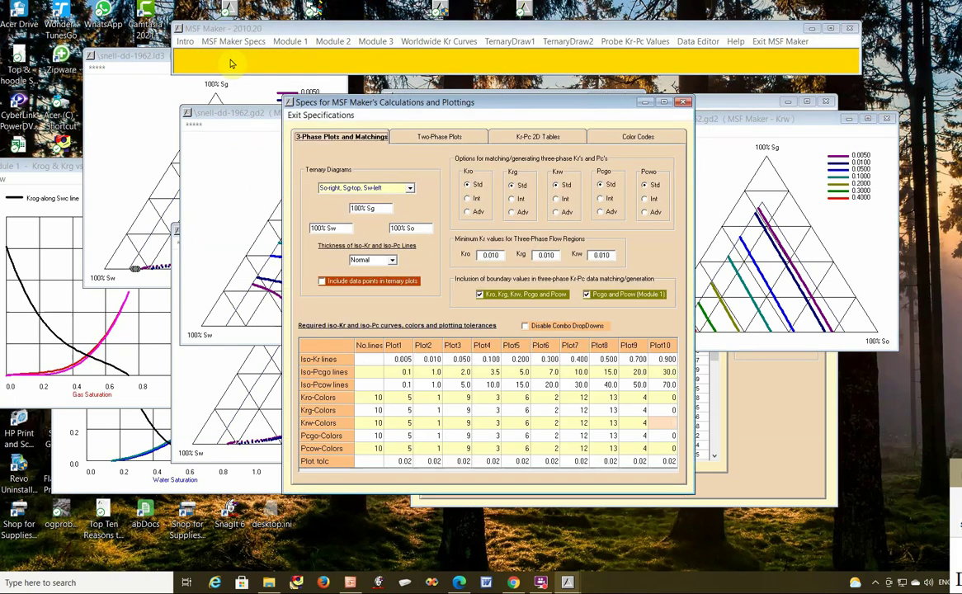
click(323, 282)
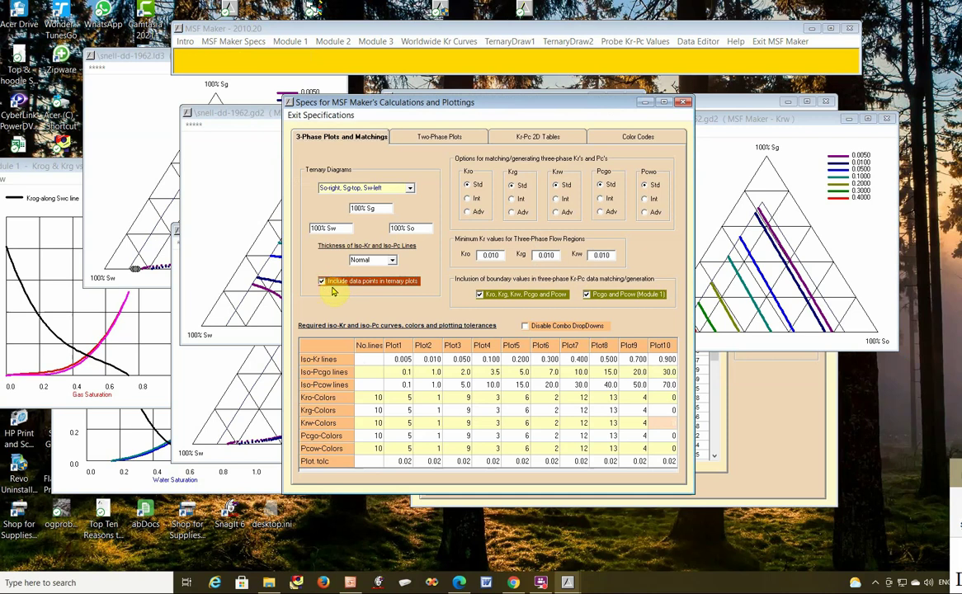
click(334, 115)
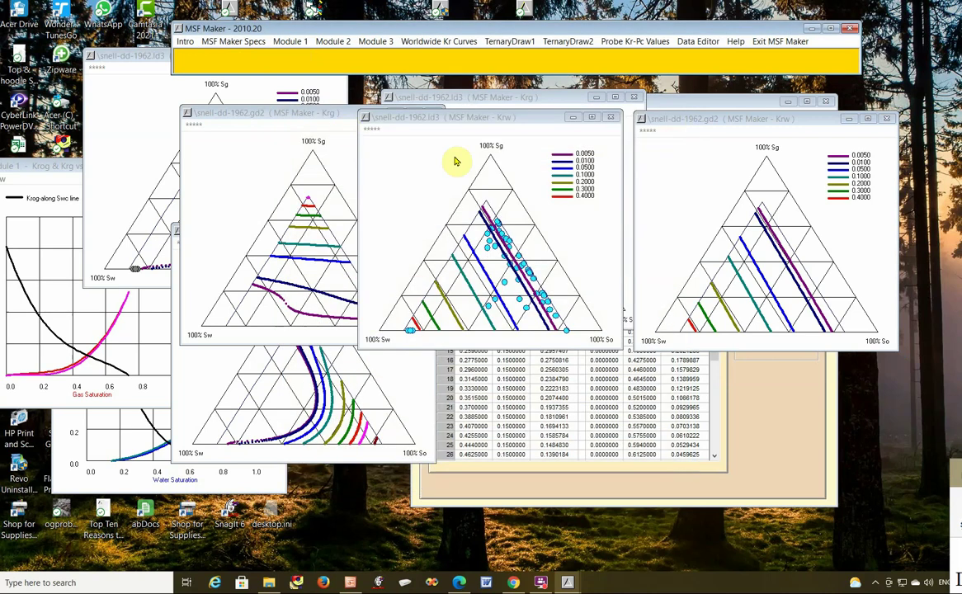
Step: Reload the data in the gd2 Krw ternary diagram and redraw its Krw curves beside the ld3 Krw diagram
click(648, 132)
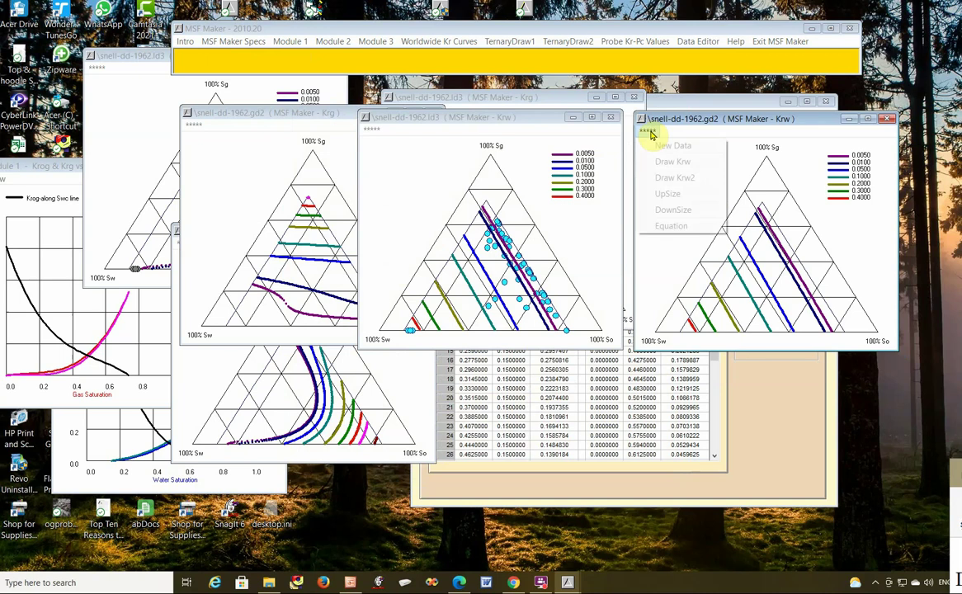
click(657, 146)
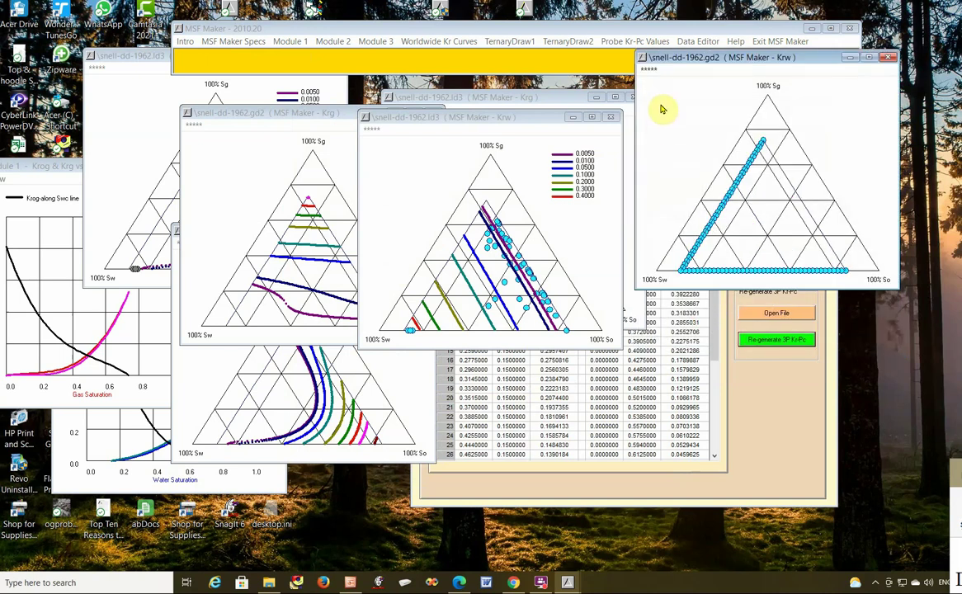
drag(663, 62, 665, 107)
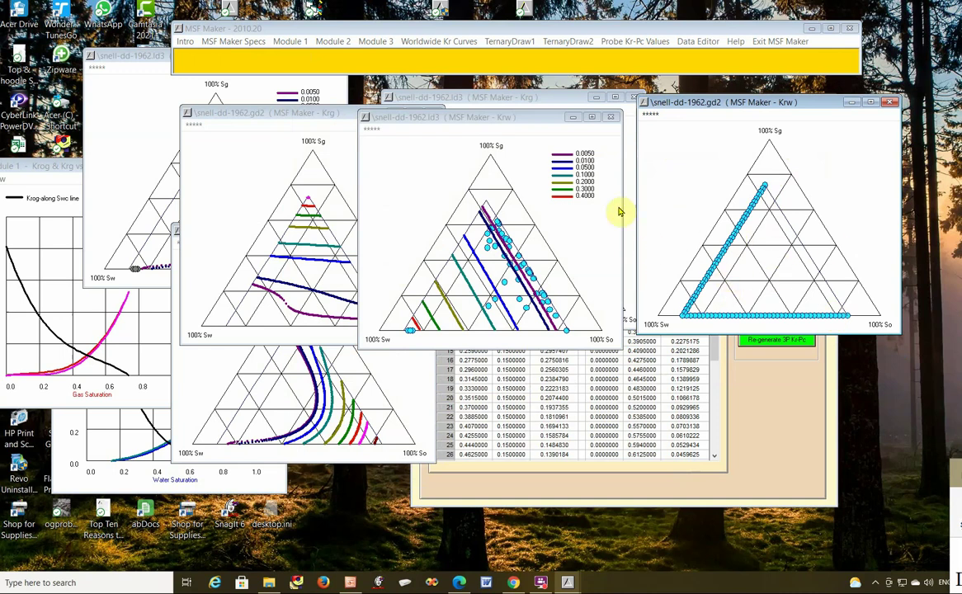
click(650, 115)
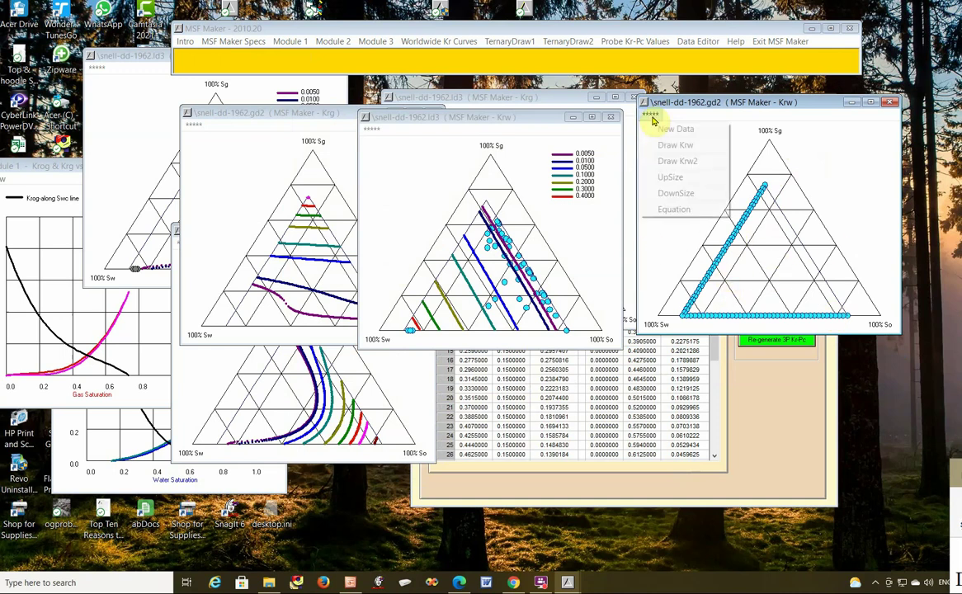
click(666, 147)
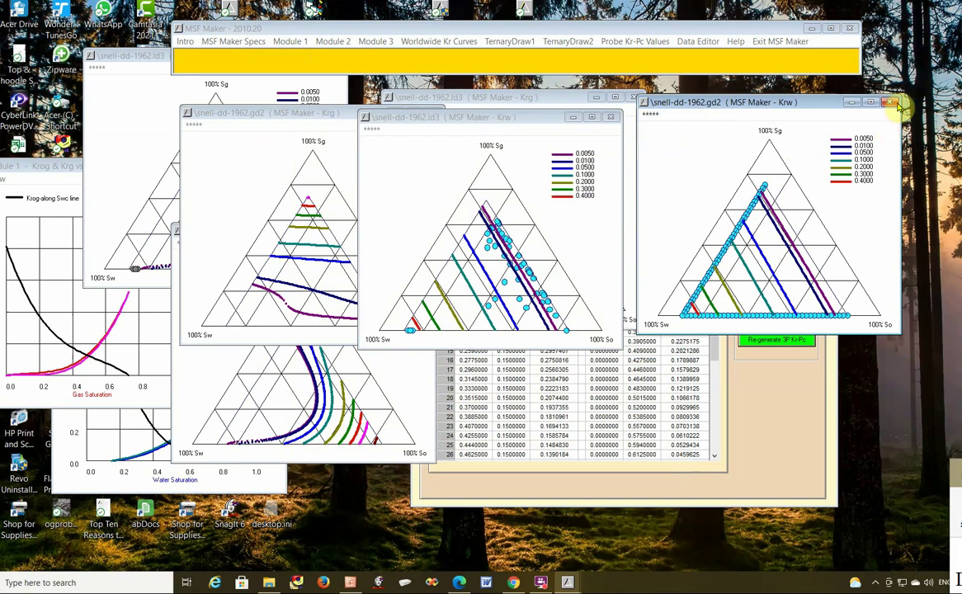
Step: Close all open gd2 and ld3 ternary diagrams and both two-phase curve plots
click(890, 101)
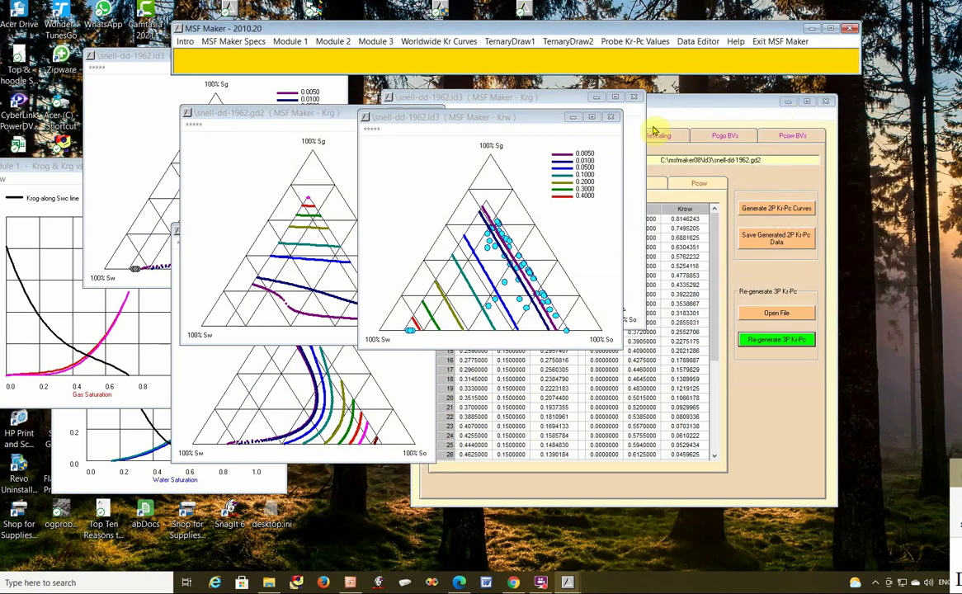
click(611, 117)
click(634, 96)
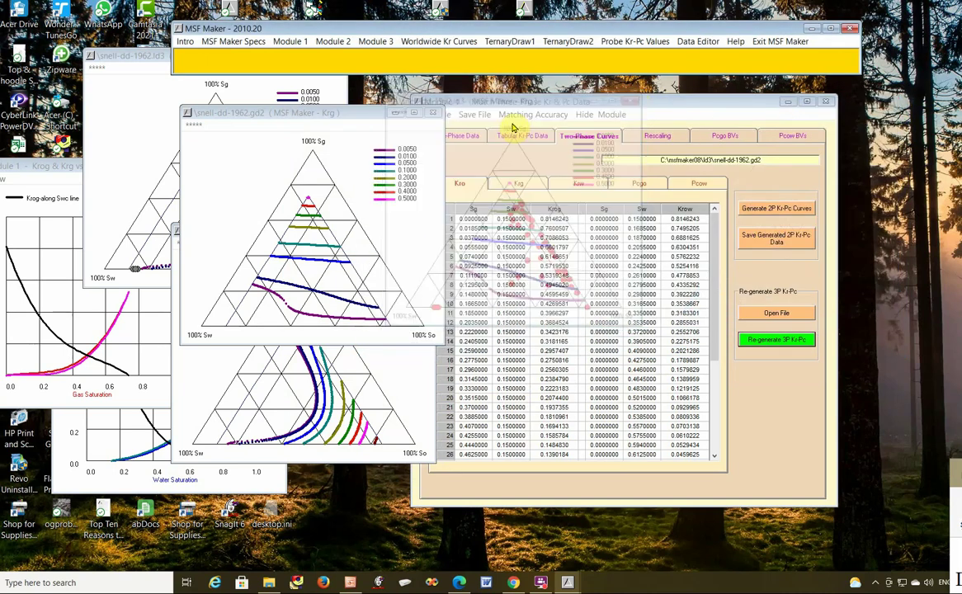
click(432, 113)
click(336, 55)
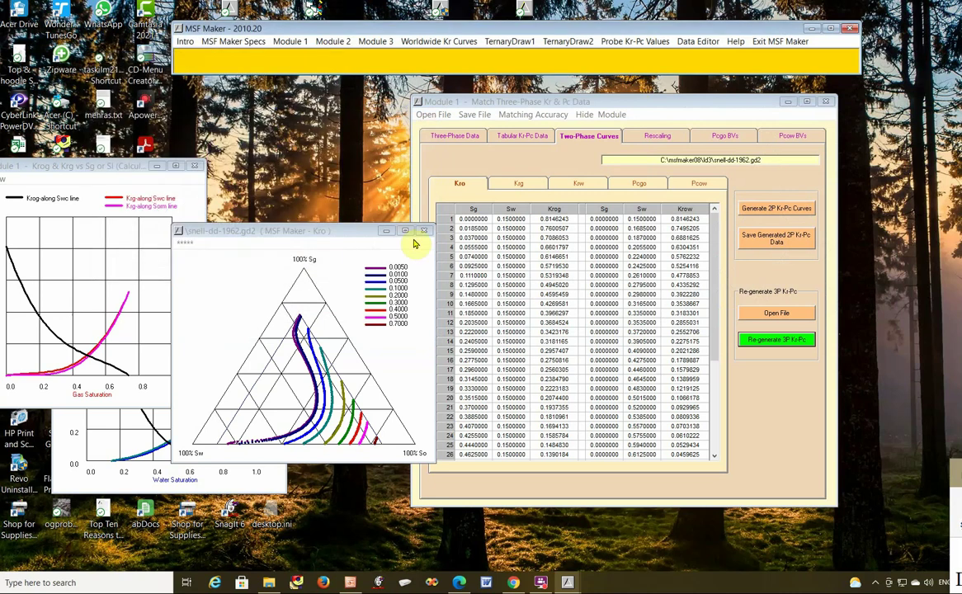
click(423, 231)
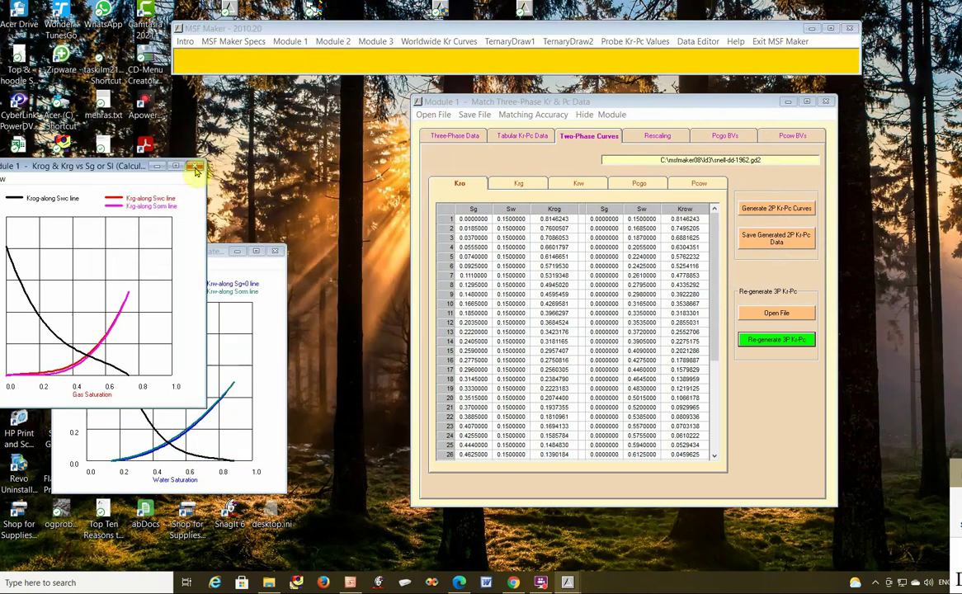
click(195, 166)
click(276, 253)
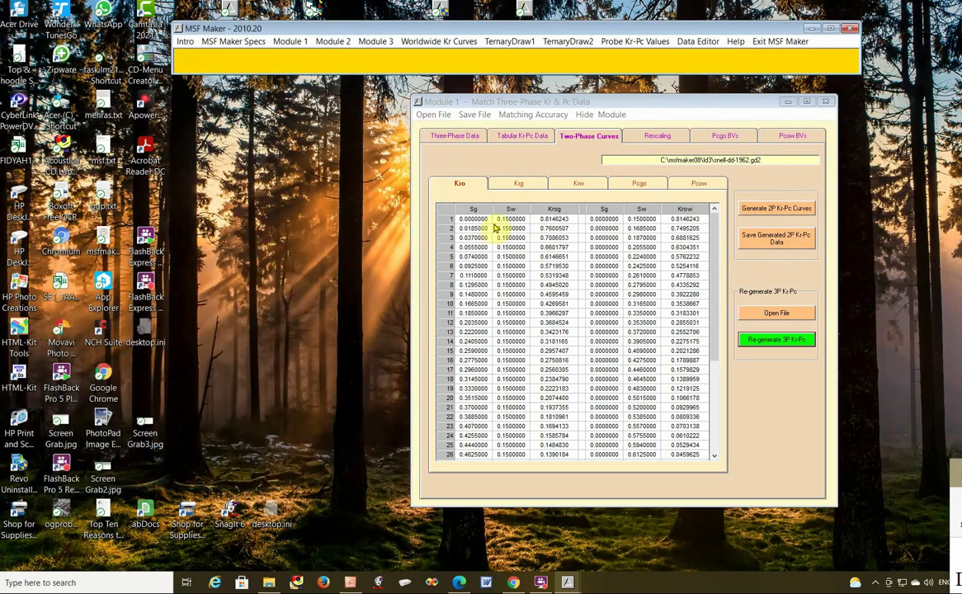
Step: Open the Rescaling section of Module 1 and load the initial rescaled parameters
click(659, 138)
drag(684, 103, 493, 102)
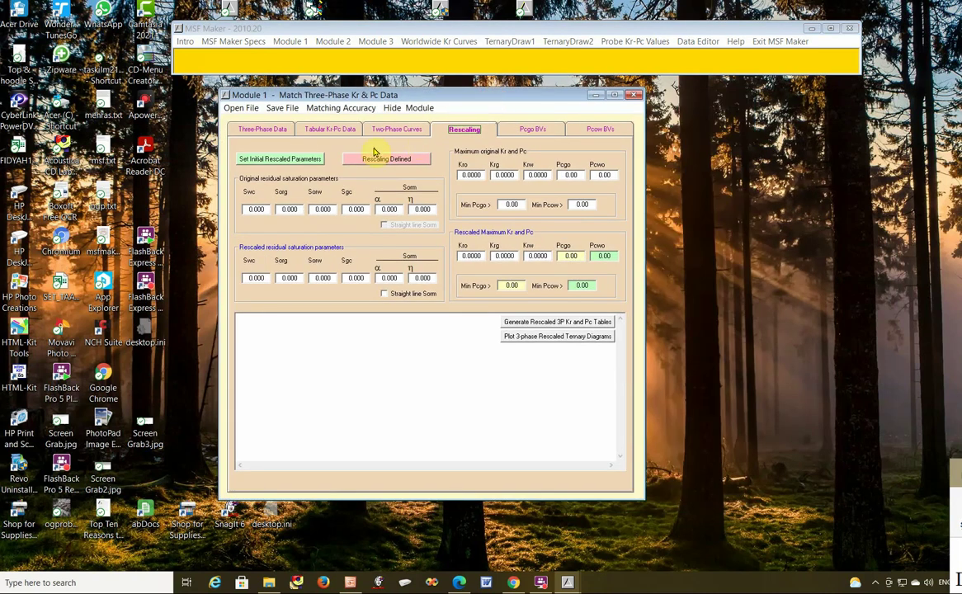
click(279, 162)
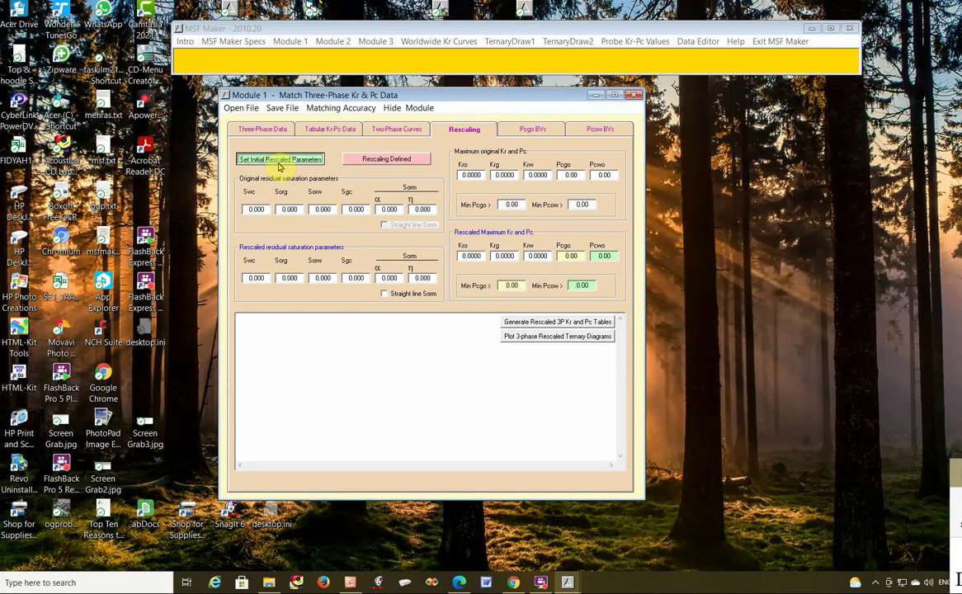
click(279, 167)
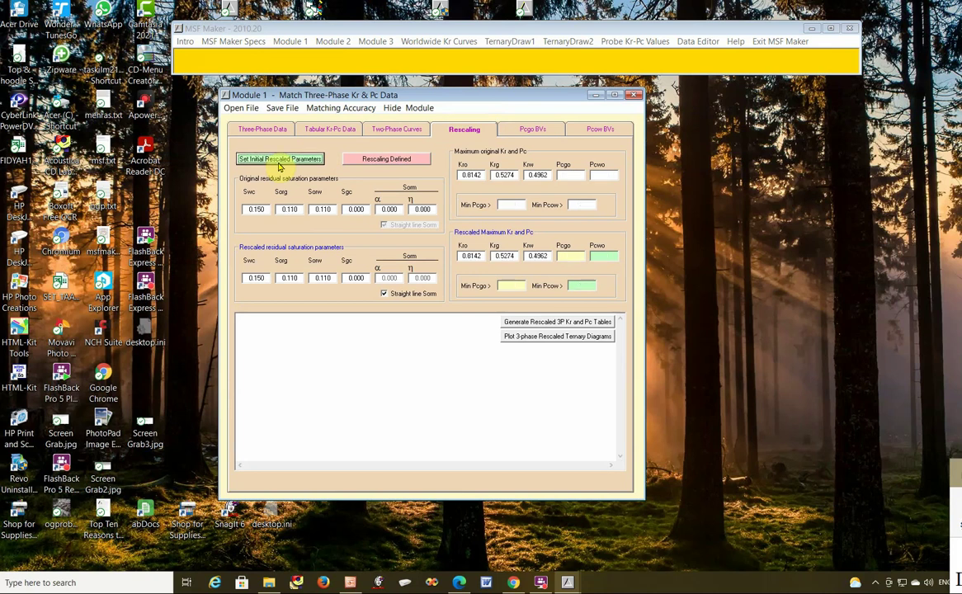
Step: Read the explanation of what rescaling does, uncovering the parameters behind it, and dismiss it
click(395, 164)
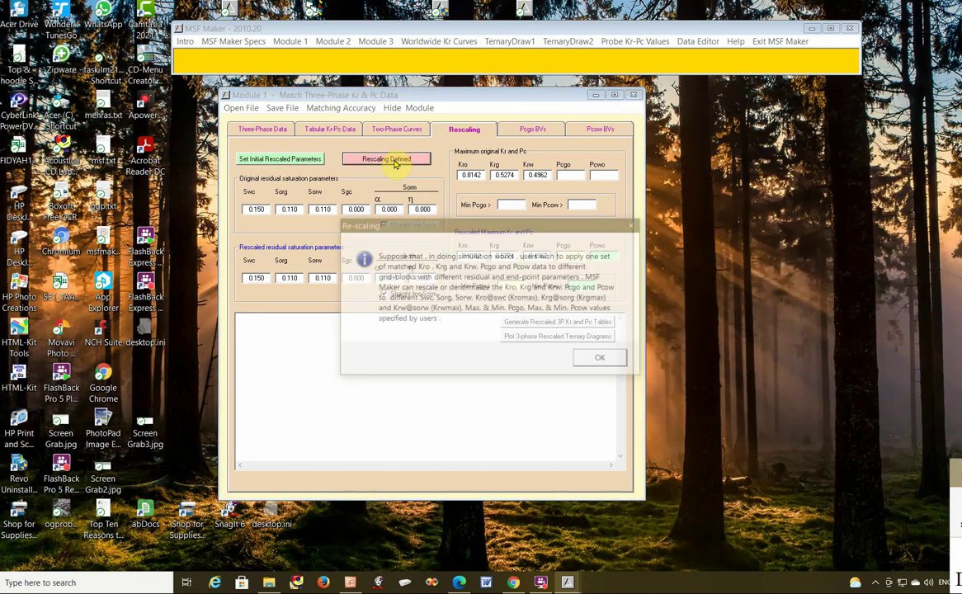
drag(452, 226, 461, 219)
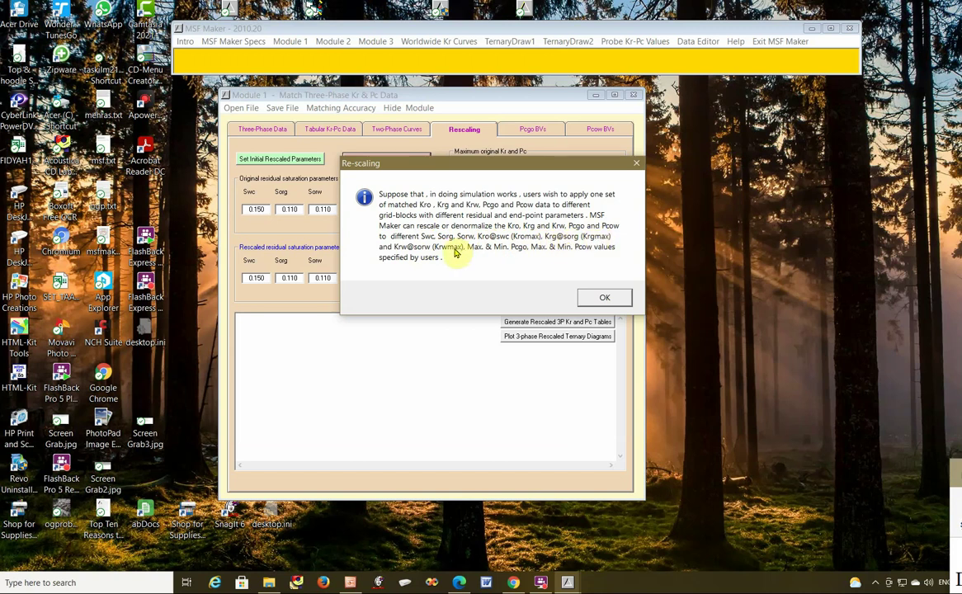
click(609, 303)
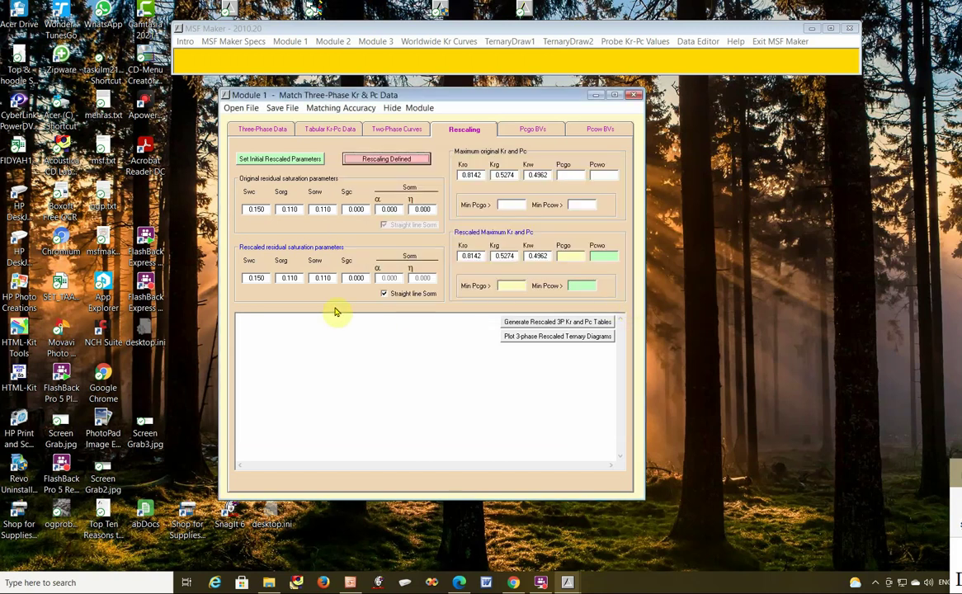
Step: Set the rescaled Swc to 0.10 and the rescaled maximum Kro to 0.5, and generate the rescaled three-phase Kr and Pc tables
click(258, 278)
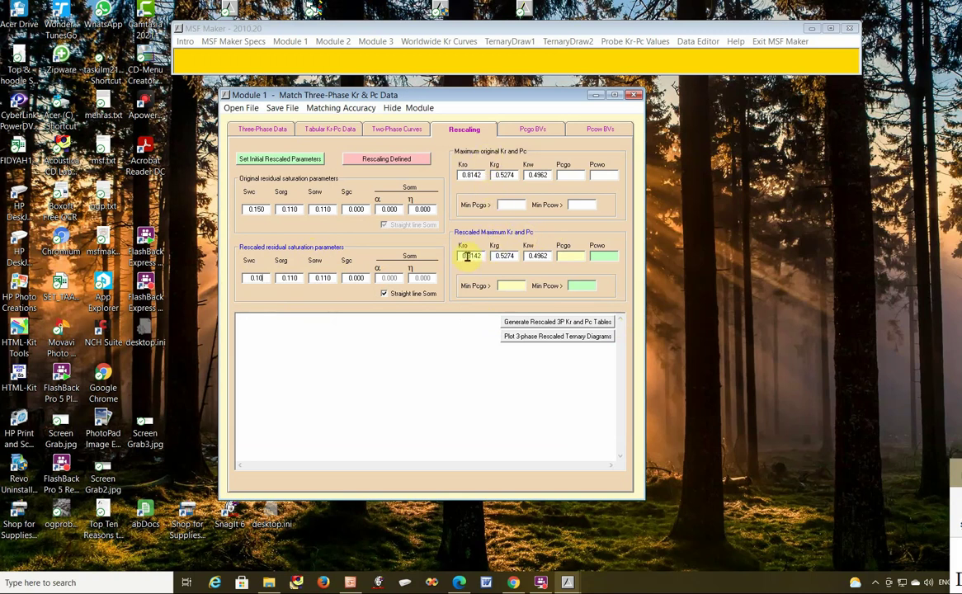
drag(468, 256, 481, 256)
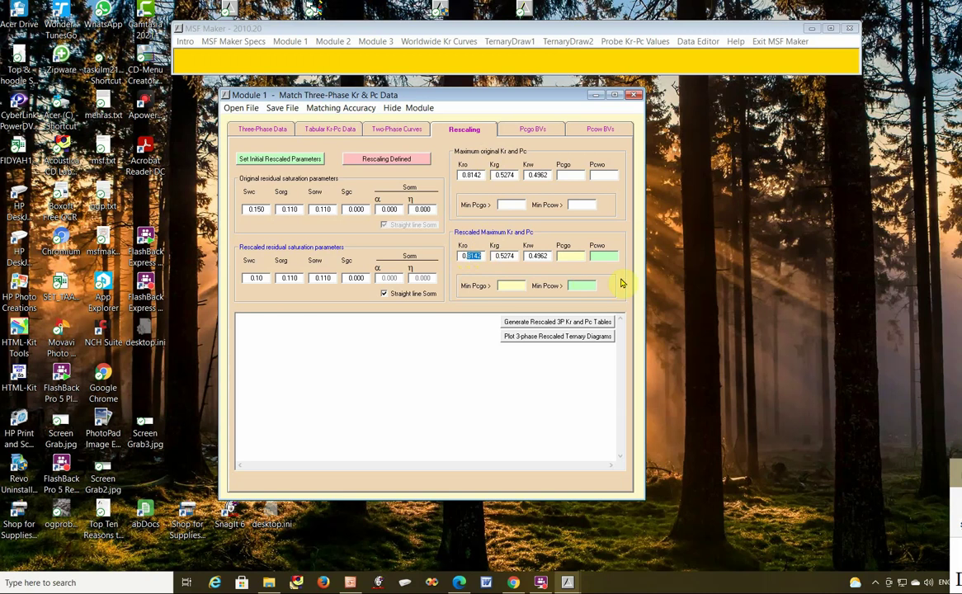
text(5)
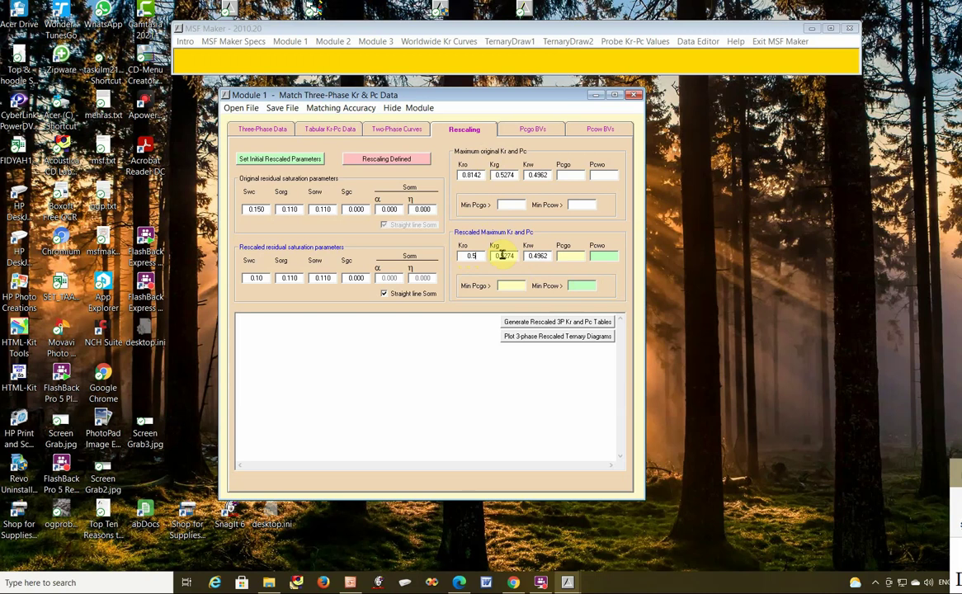
click(555, 325)
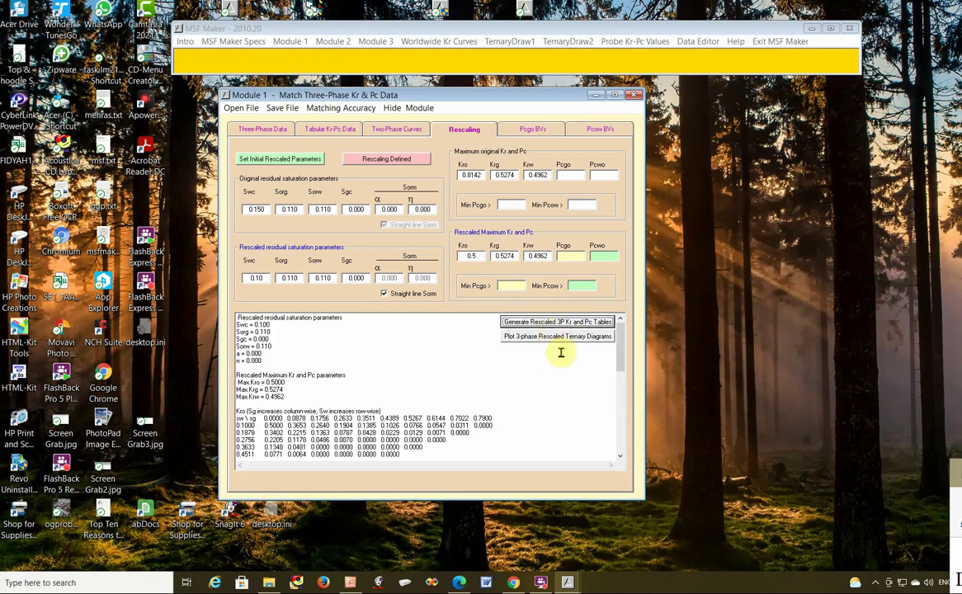
Step: Plot the three-phase rescaled ternary diagrams and spread the Kro, Krg and Krw windows apart
click(550, 340)
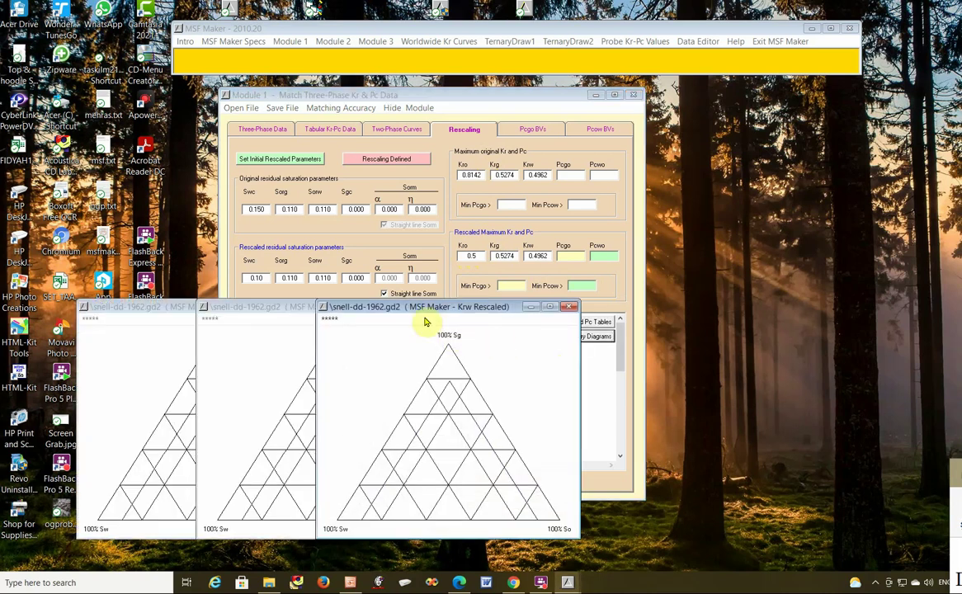
drag(457, 307, 769, 221)
drag(370, 307, 491, 146)
drag(167, 311, 126, 162)
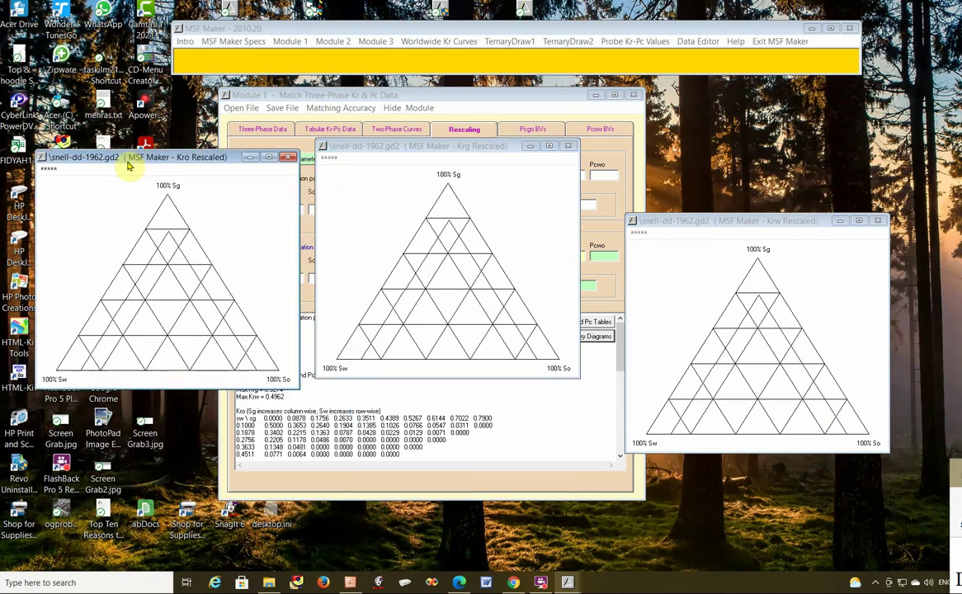
Step: Draw the rescaled Kro, Krg and Krw curves on their respective ternary diagrams
click(49, 169)
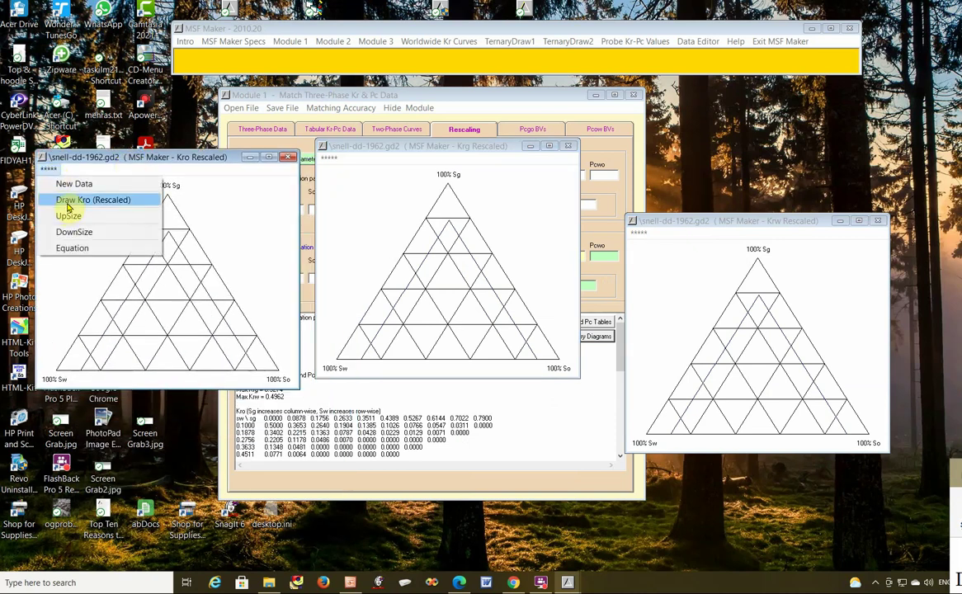
click(67, 205)
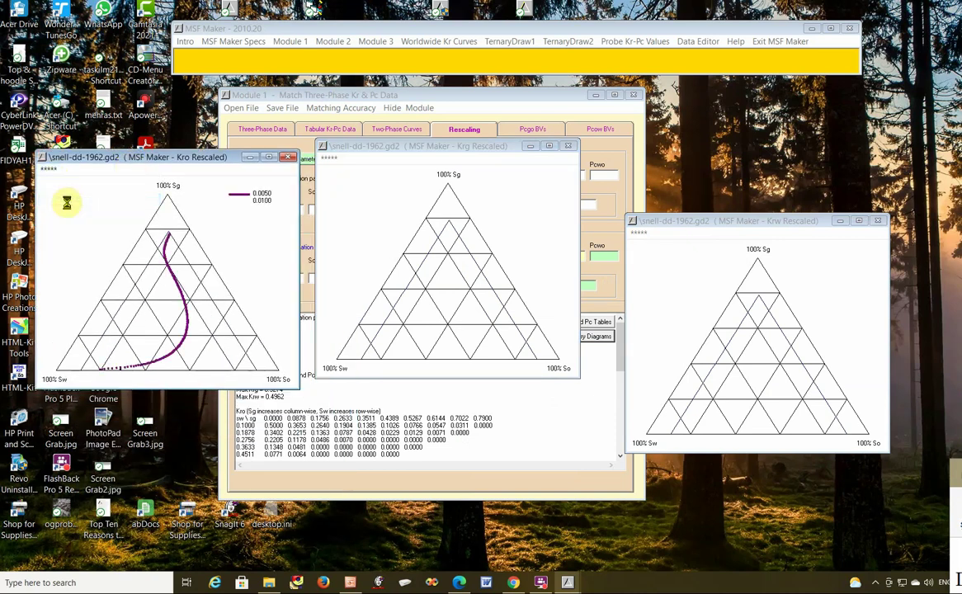
click(333, 203)
click(328, 157)
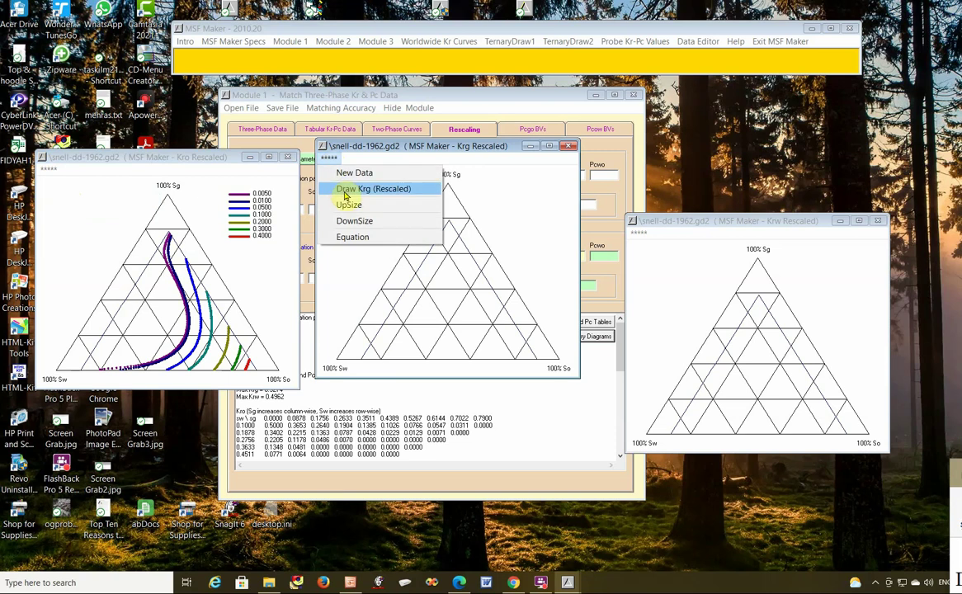
click(346, 190)
click(652, 266)
click(642, 235)
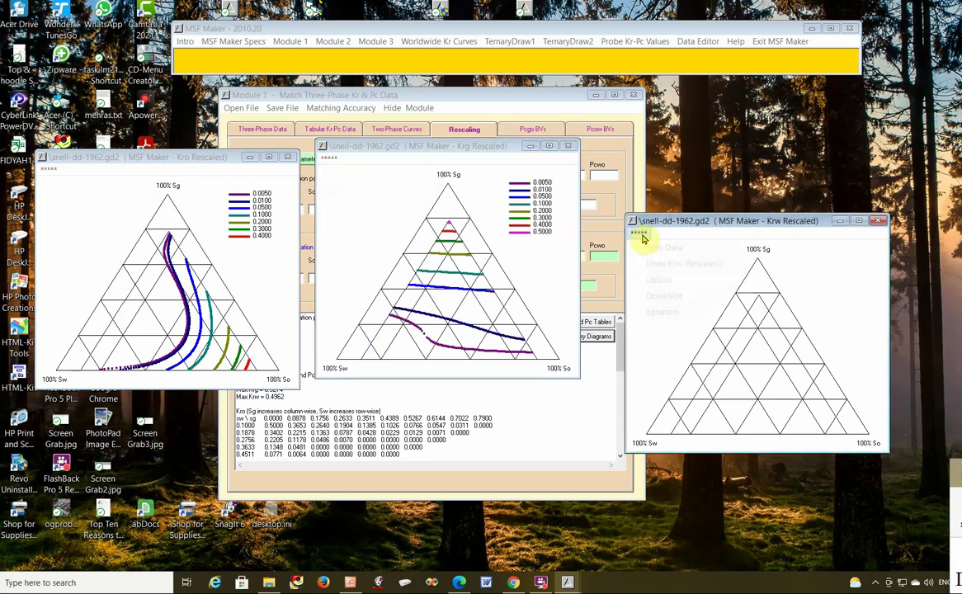
click(656, 267)
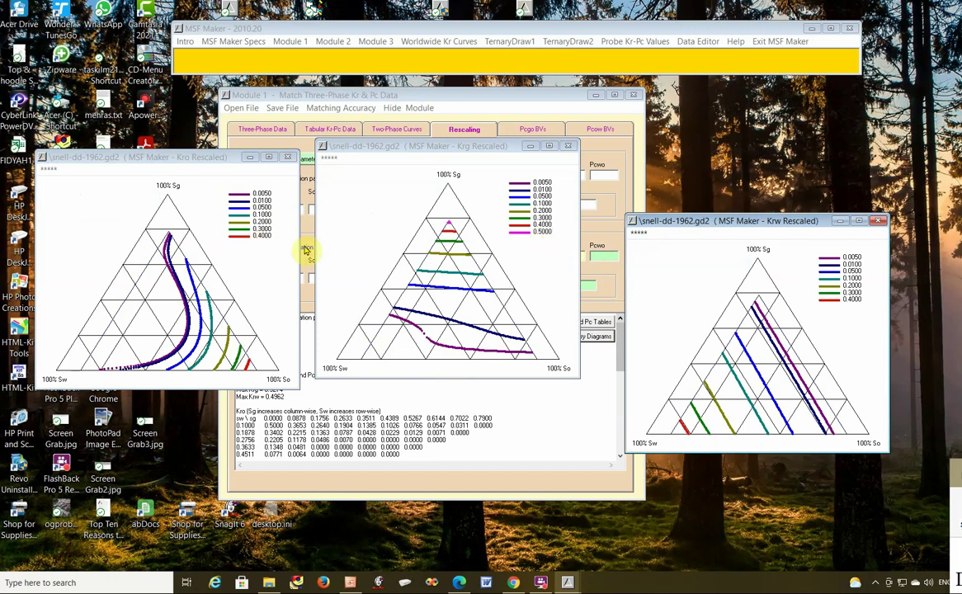
Step: Close the rescaled Krw, Krg and Kro ternary diagrams
click(879, 221)
click(569, 147)
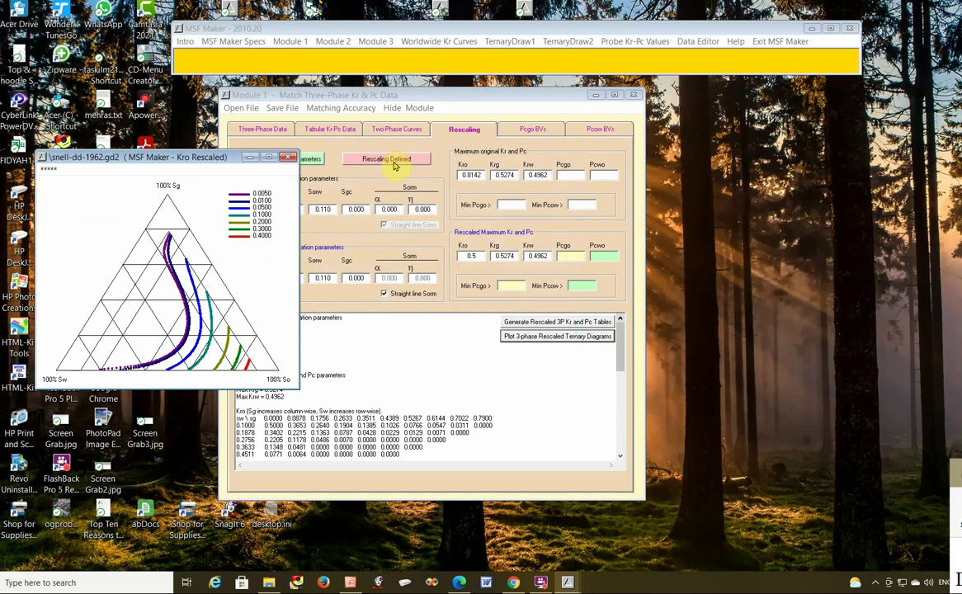
click(287, 159)
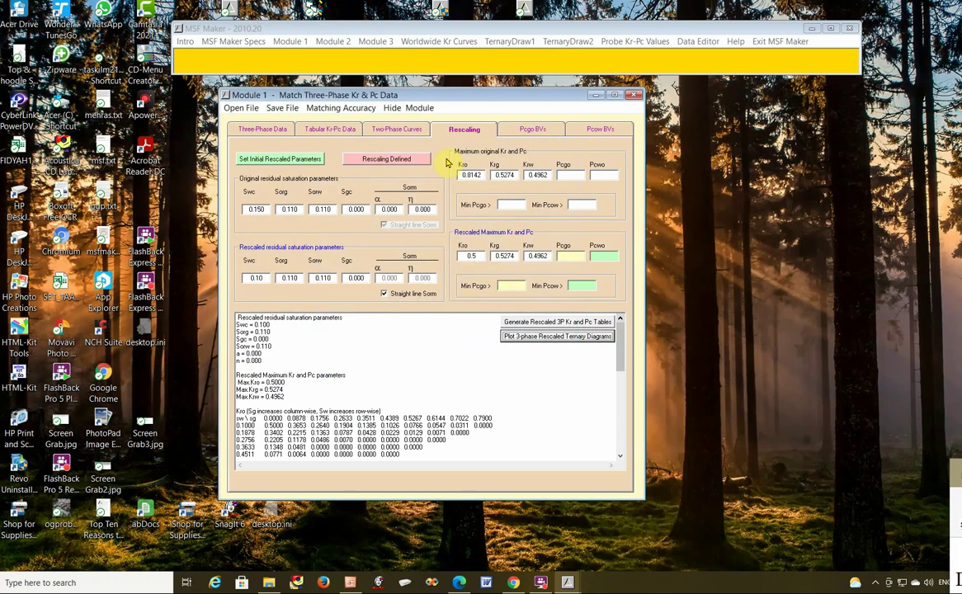
Step: View the end-point and boundary value diagrams for Pcgo and Pcow
click(533, 129)
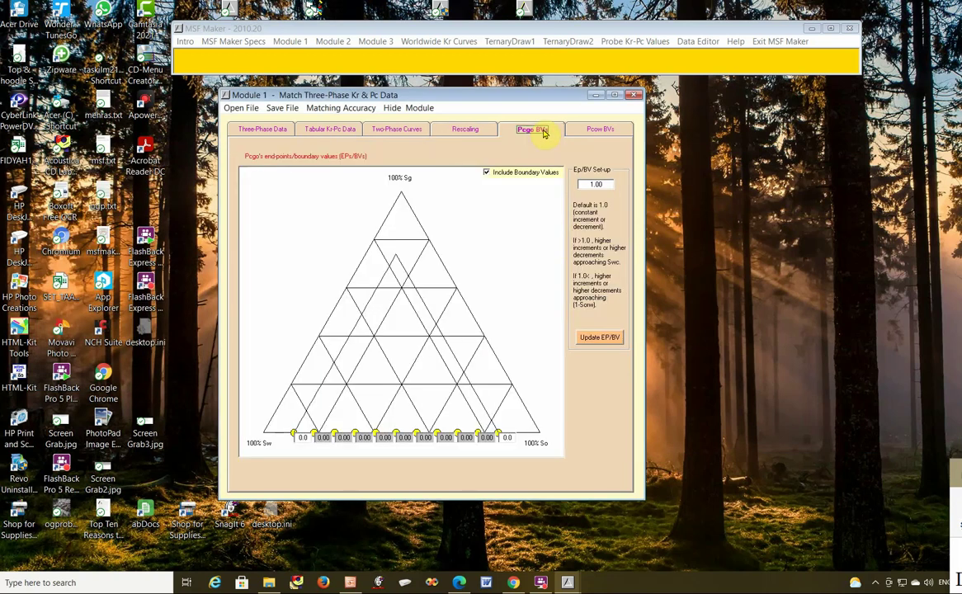
click(592, 132)
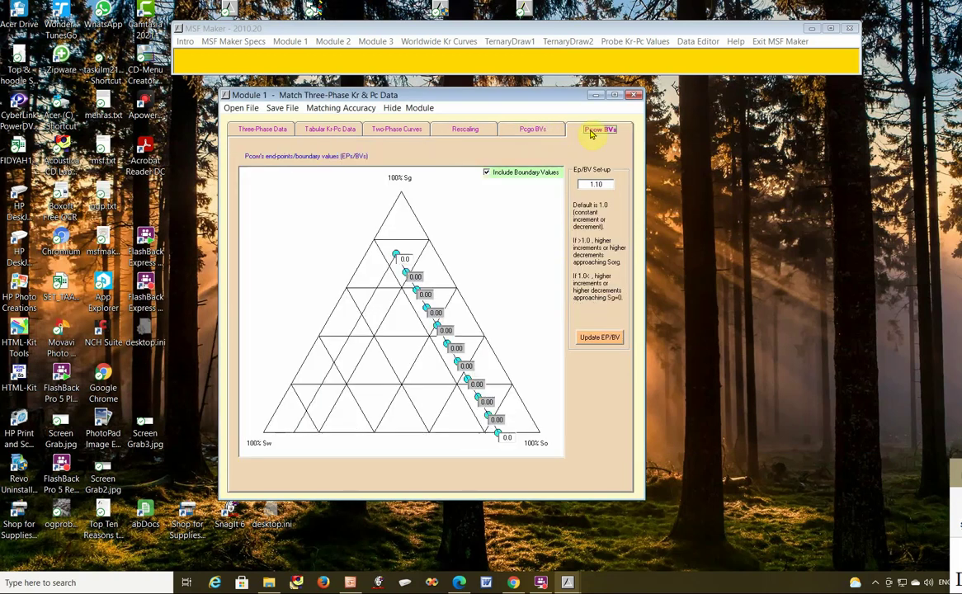
Step: Compare the Pcgo and Pcow end-point and boundary value diagrams once more
click(529, 133)
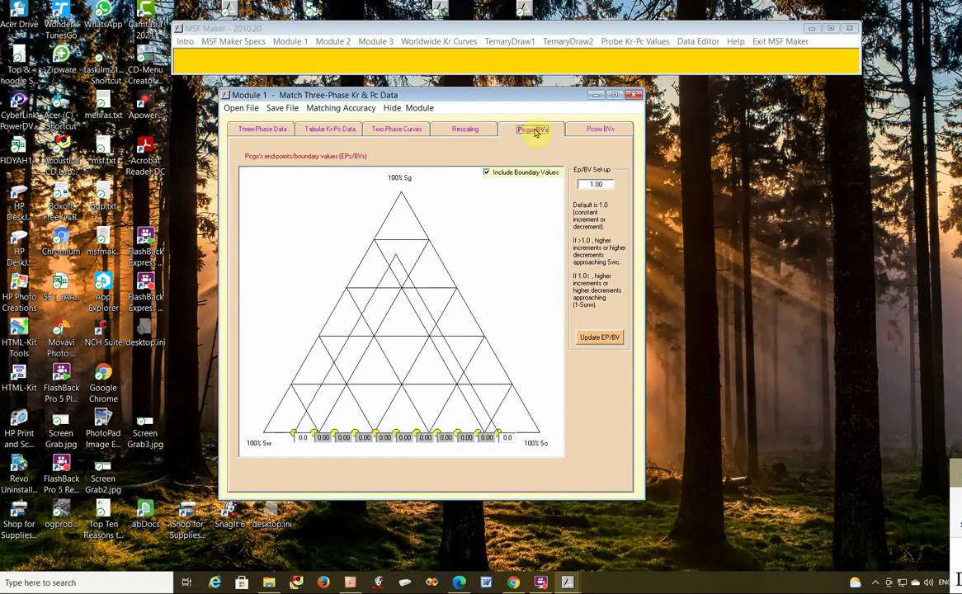
click(605, 132)
click(528, 132)
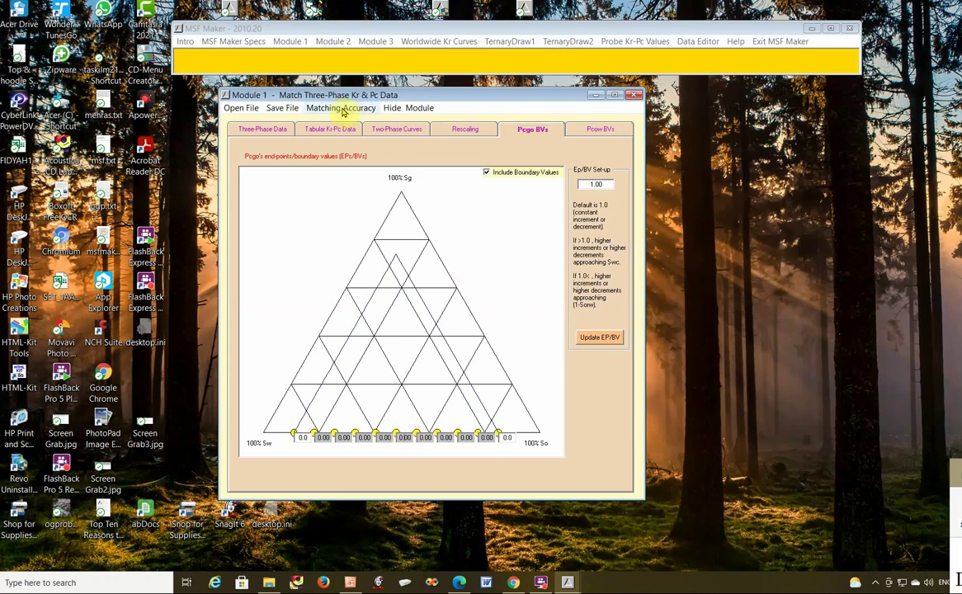
Step: Hide Module 1 and open Module 2 for generating three-phase data from two-phase Kr-Pc data
click(393, 109)
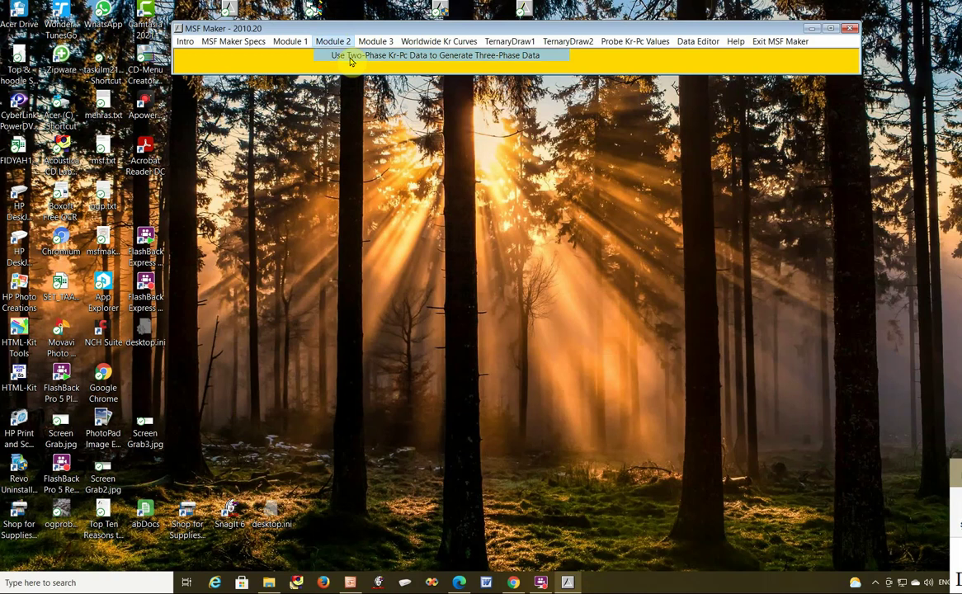
click(344, 55)
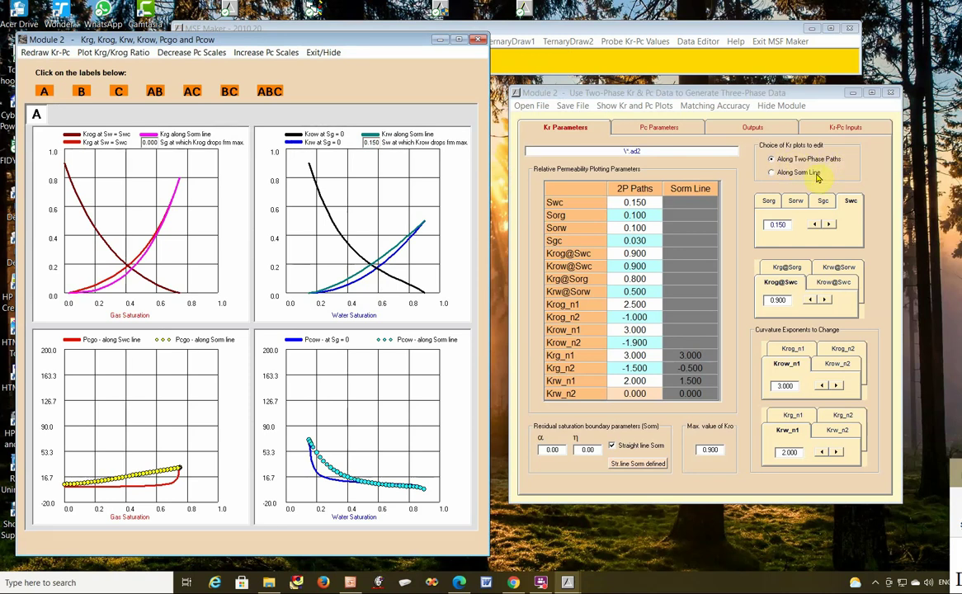
Step: Compare the Kr parameters editable along the two-phase paths and the Sorm line, leaving Along Sorm Line selected
click(776, 174)
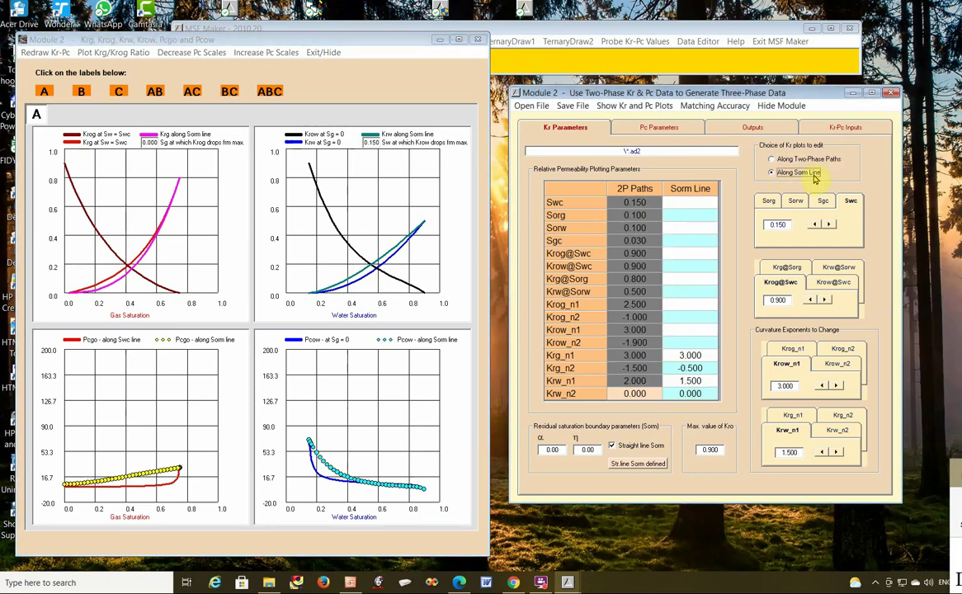
click(772, 160)
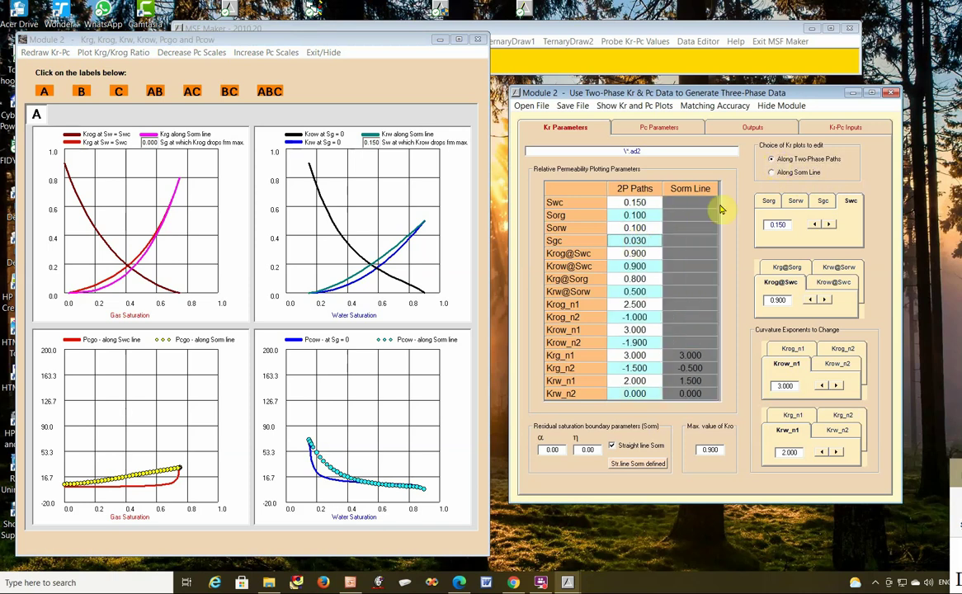
click(773, 175)
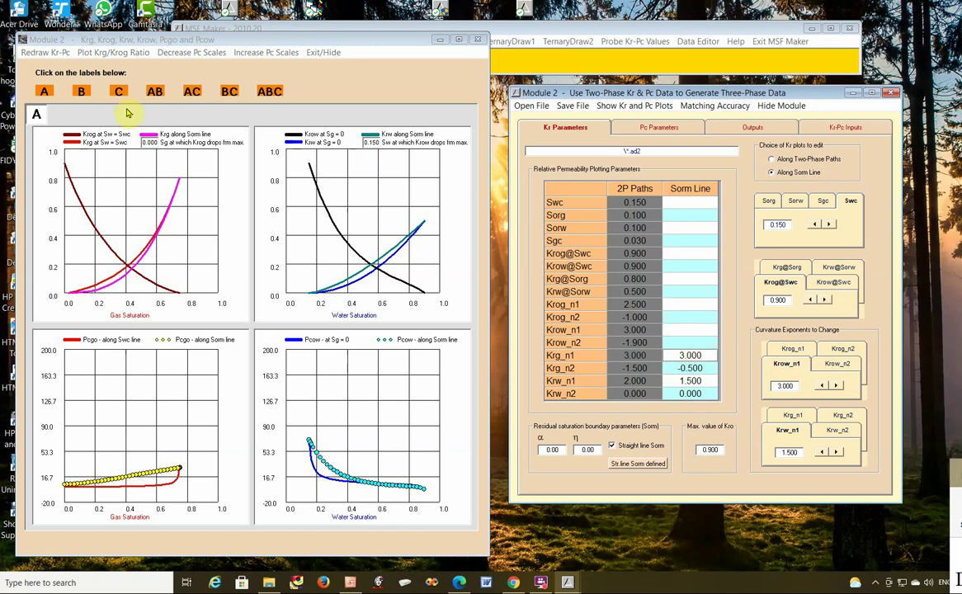
Step: View the Kr and Pc curve pictures in the B, C, AB and ABC layouts
click(81, 93)
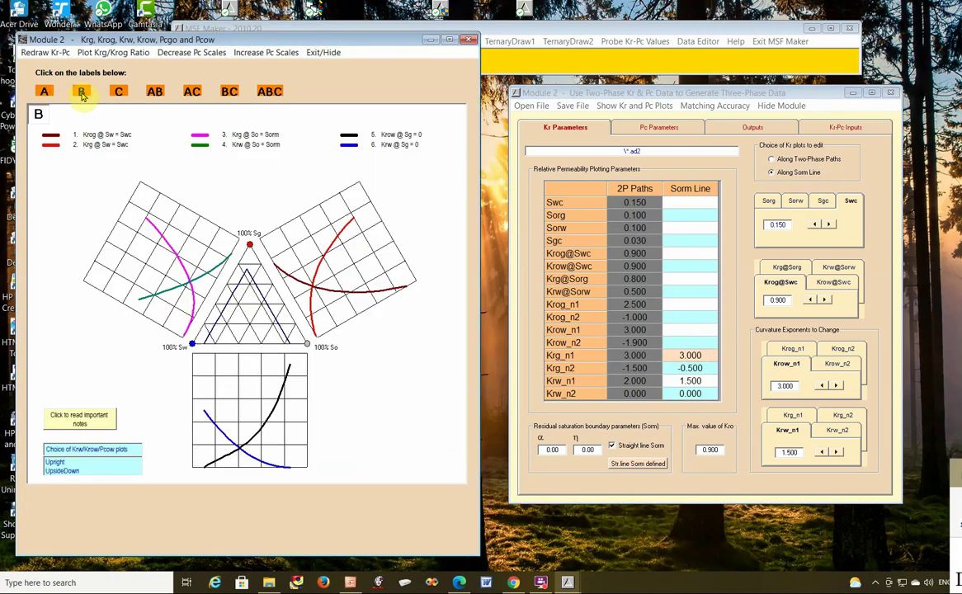
click(120, 93)
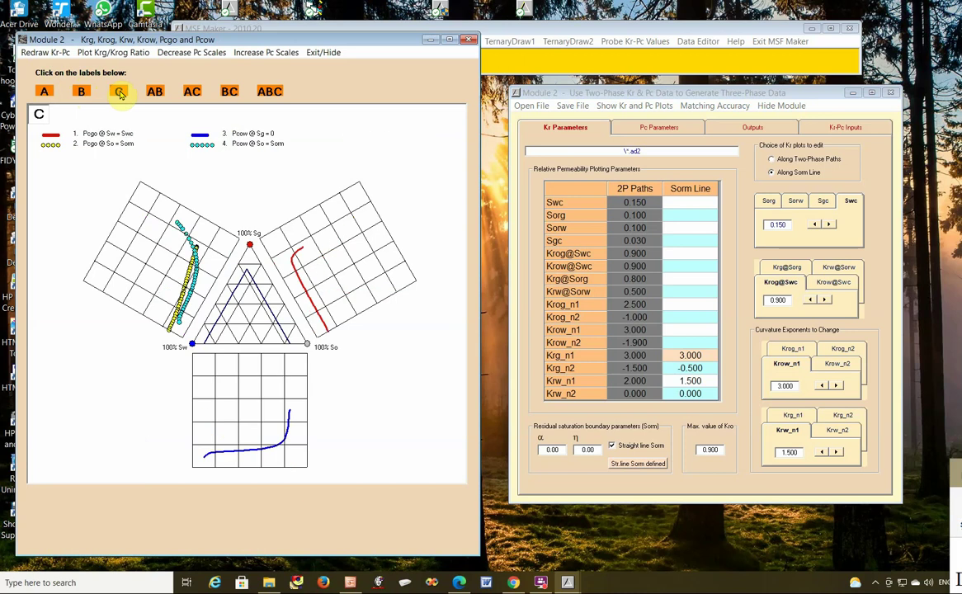
click(154, 93)
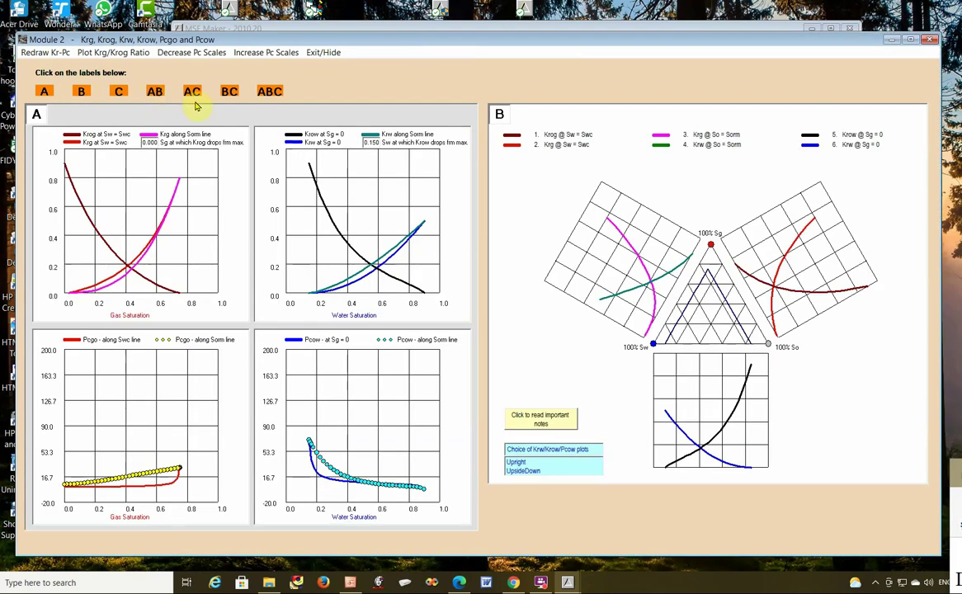
click(272, 93)
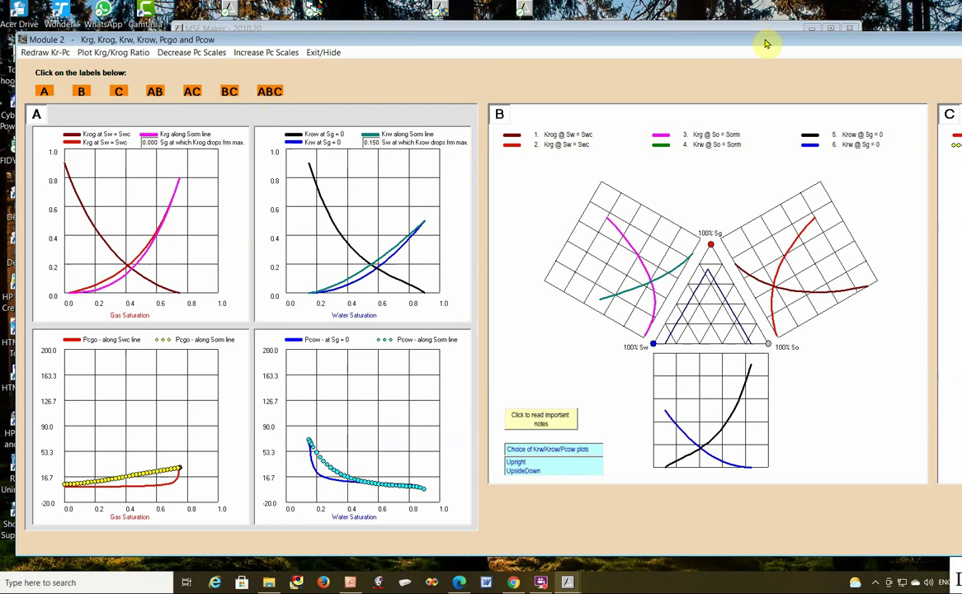
Step: Reposition the curve plots window and show pictures A and B side by side
drag(703, 47, 671, 68)
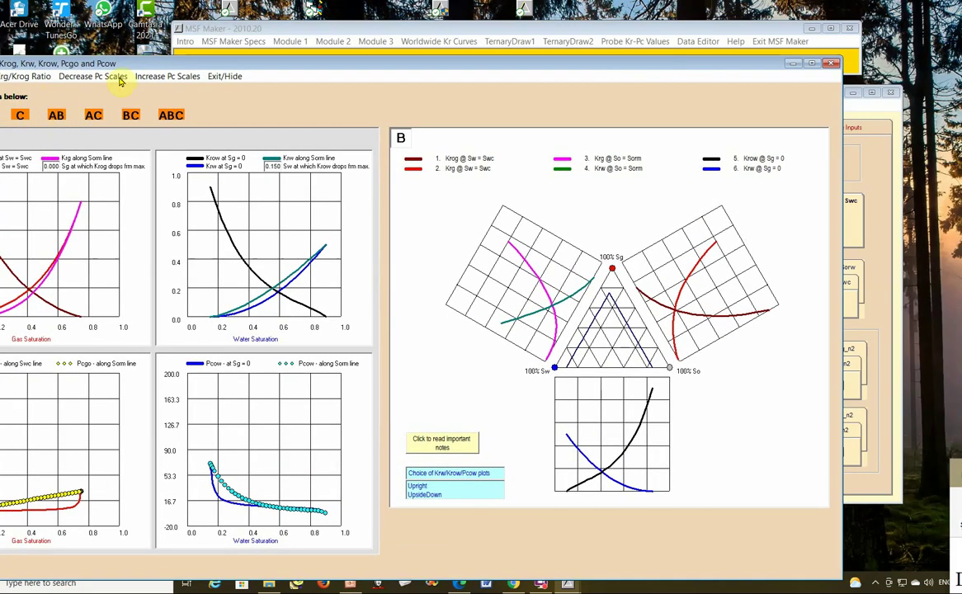
drag(110, 64, 247, 39)
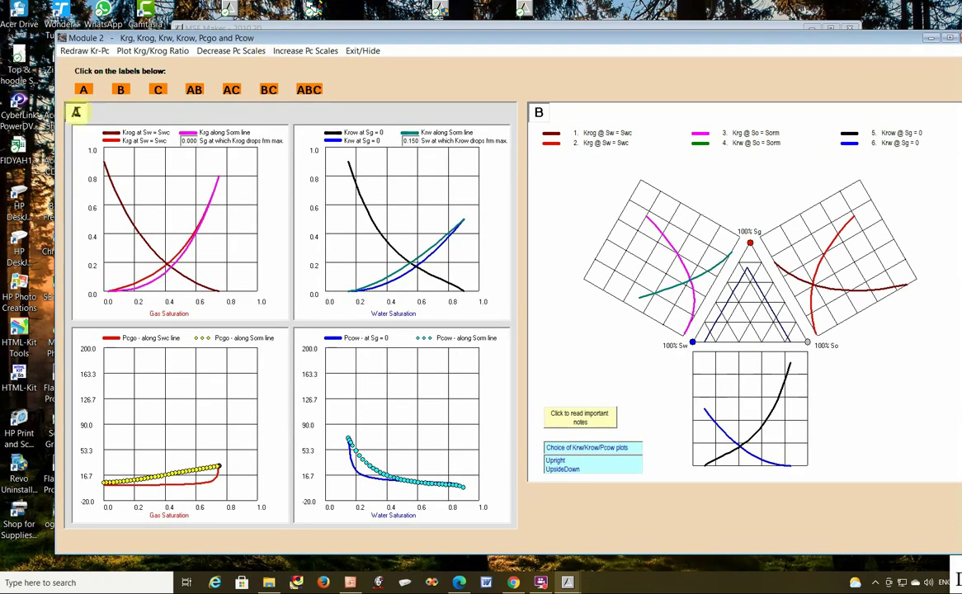
click(79, 88)
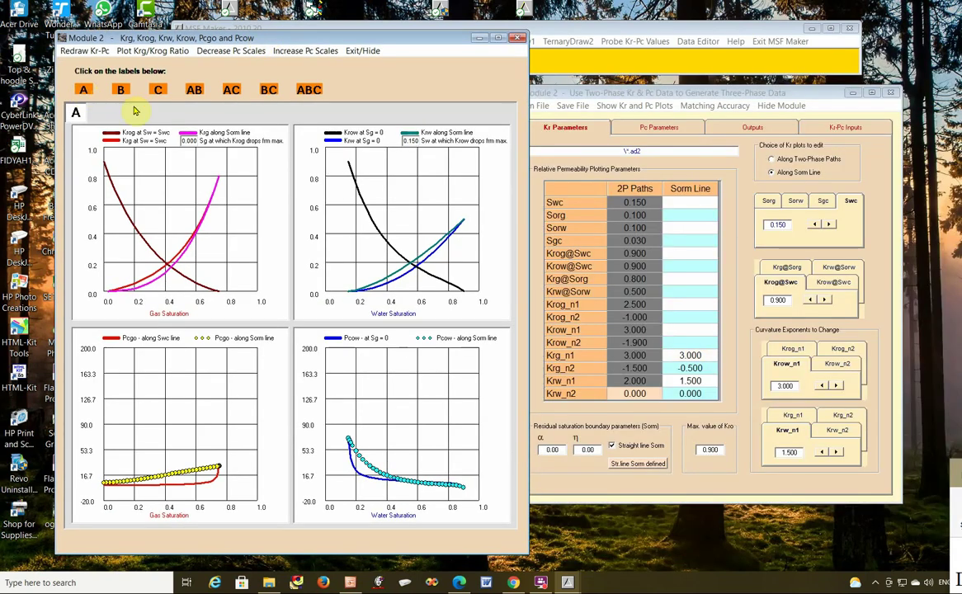
click(197, 92)
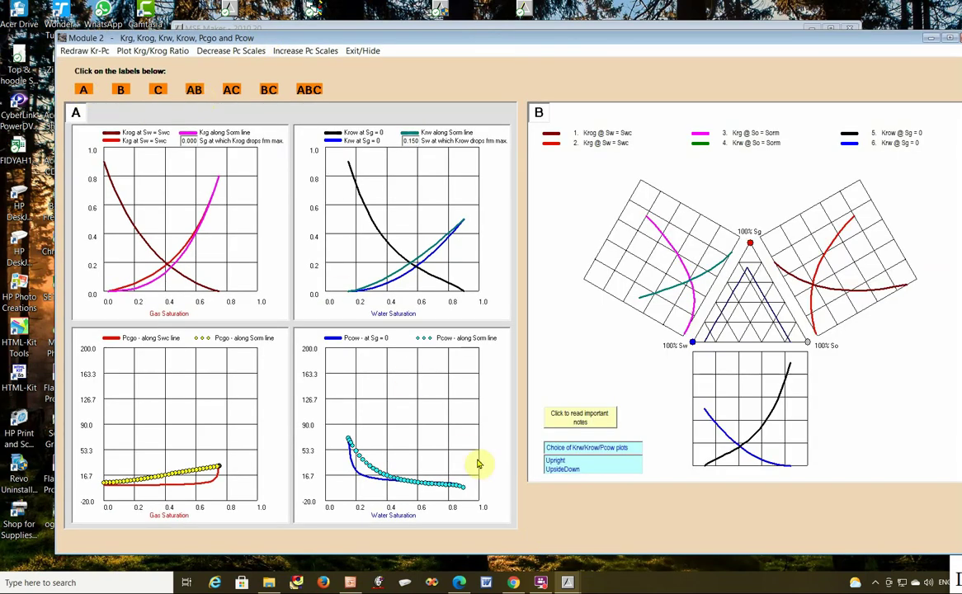
Step: Read the important notes on the two-phase Kr and Pc curve positions for picture B and close them
click(590, 419)
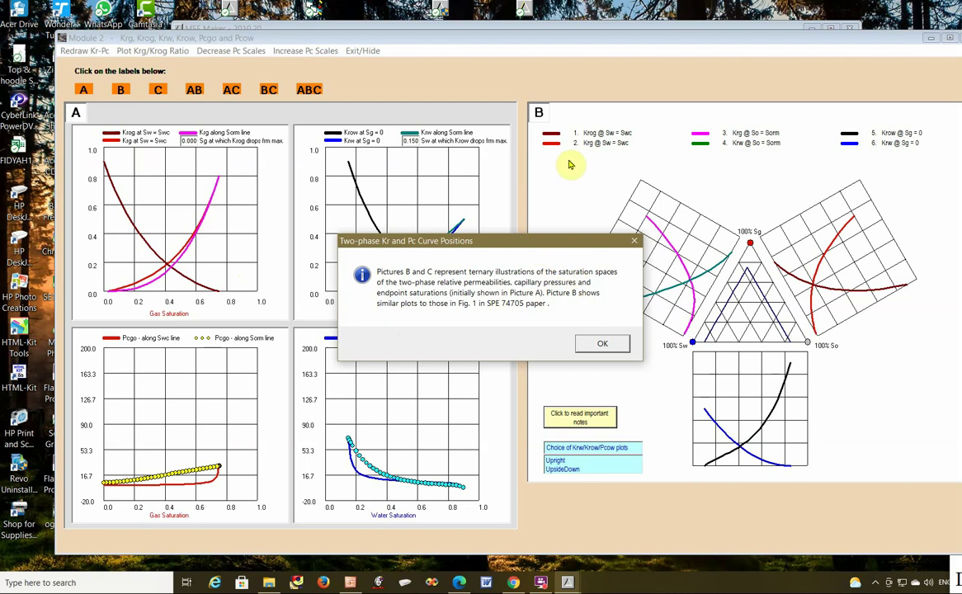
drag(566, 245, 368, 192)
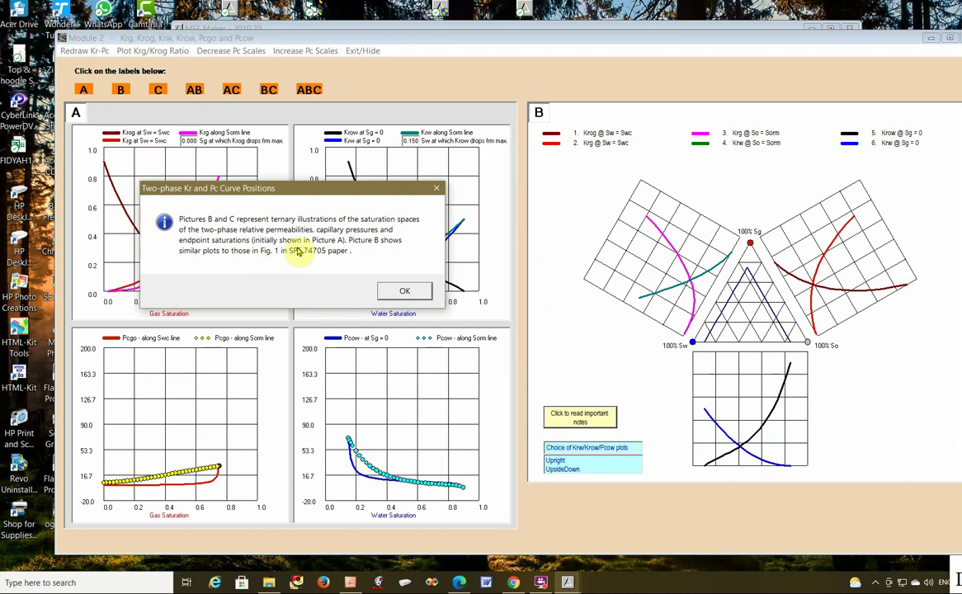
click(402, 293)
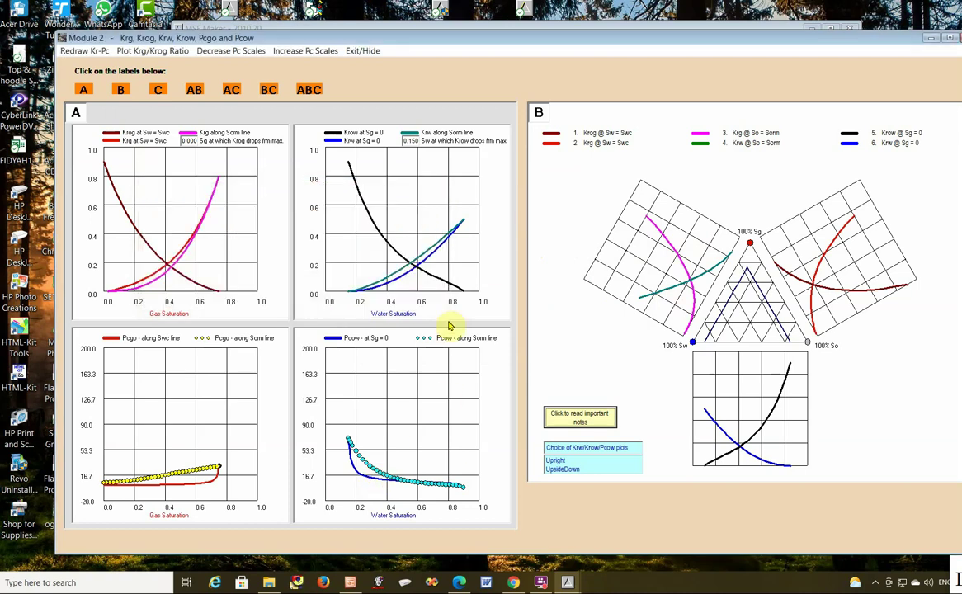
Step: Set the Krw/Krow/Pcow plots in picture B to UpsideDown
click(560, 462)
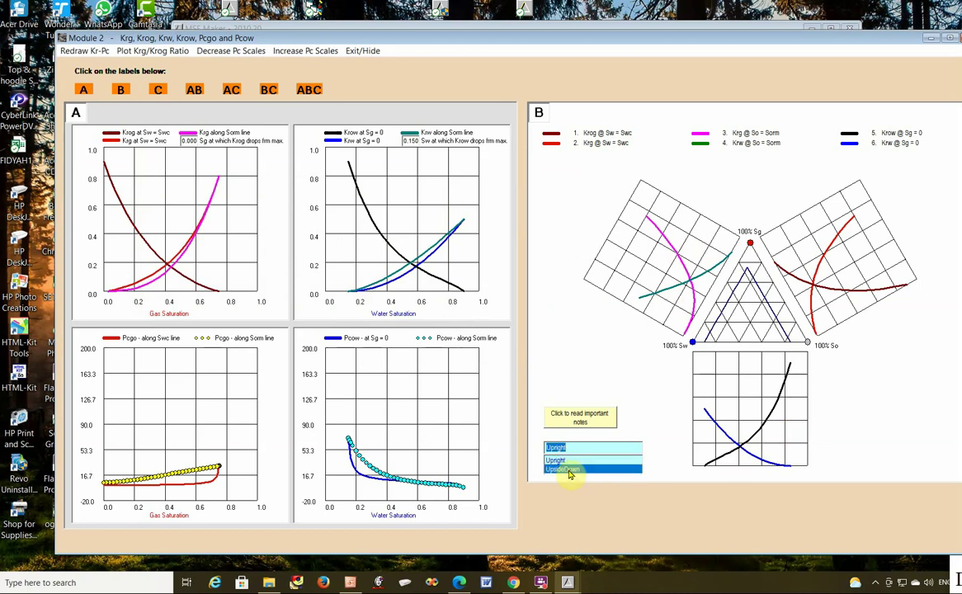
click(568, 472)
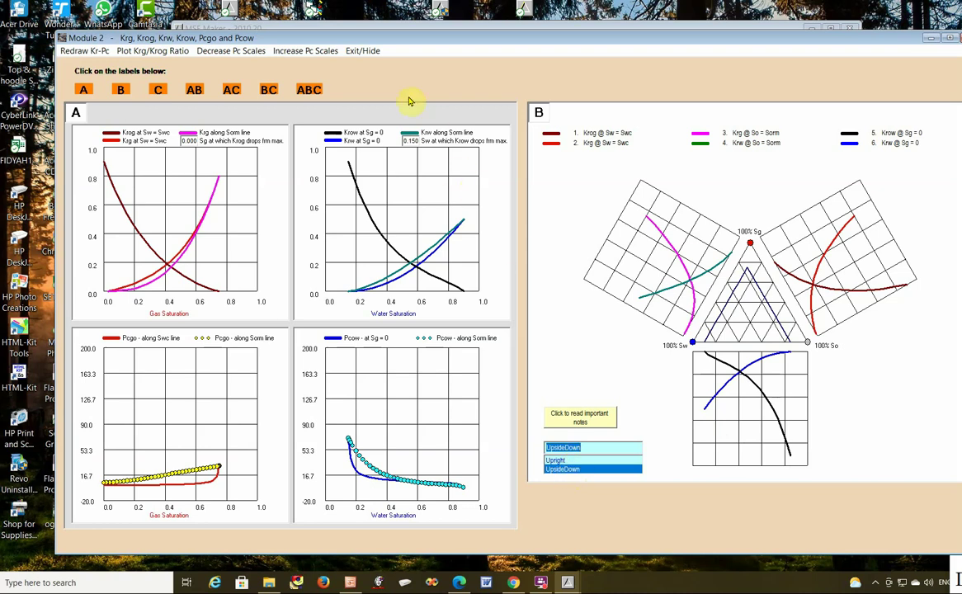
Step: Move the curve plots window clear of the Module 2 data window and display the Pc parameters
drag(428, 43, 452, 166)
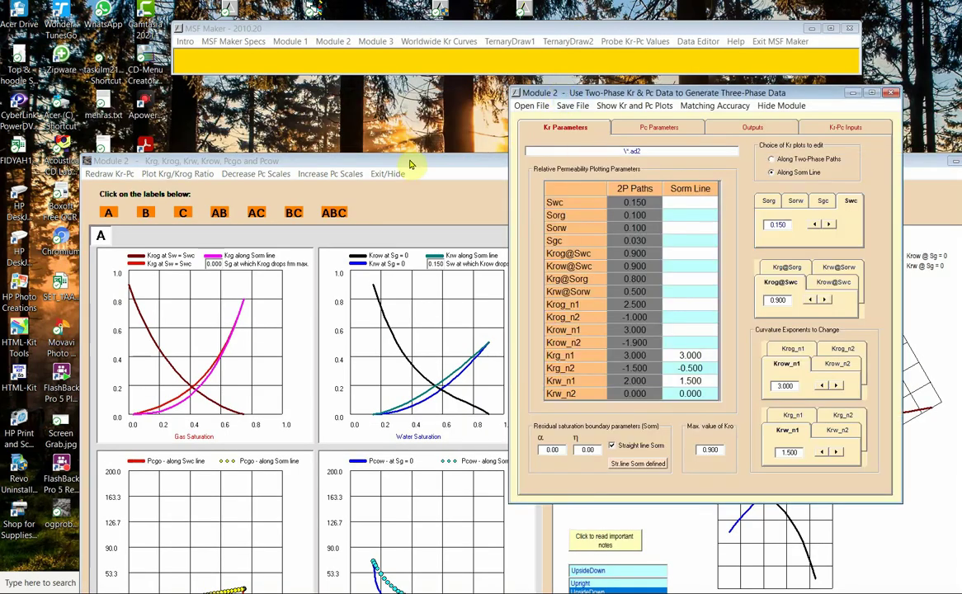
drag(375, 160, 423, 194)
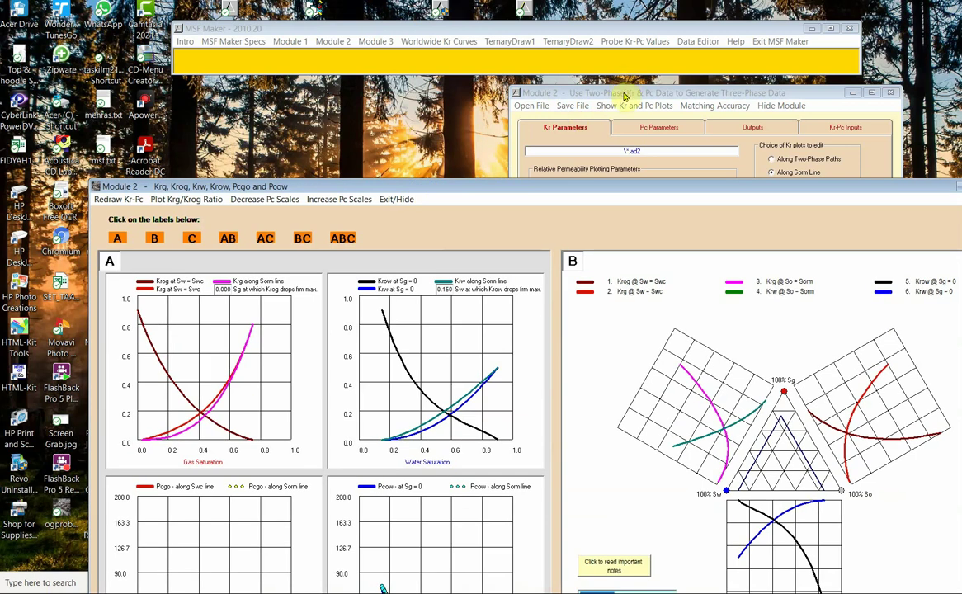
click(624, 95)
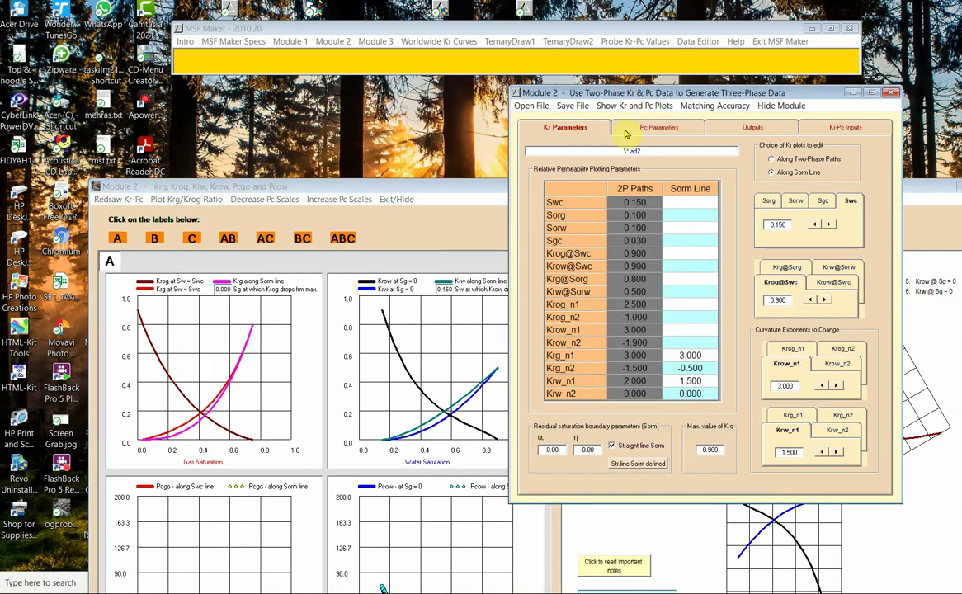
click(636, 133)
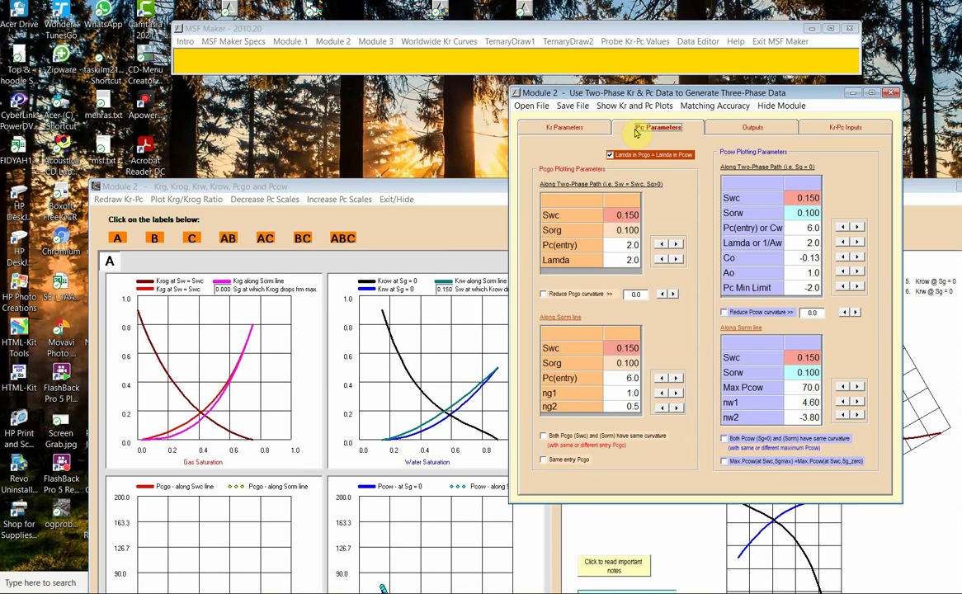
Step: Open the Module 2 review of input data and examine the Kro, Krg, Krw, Pcgo and Pcow boundary value diagrams
click(726, 132)
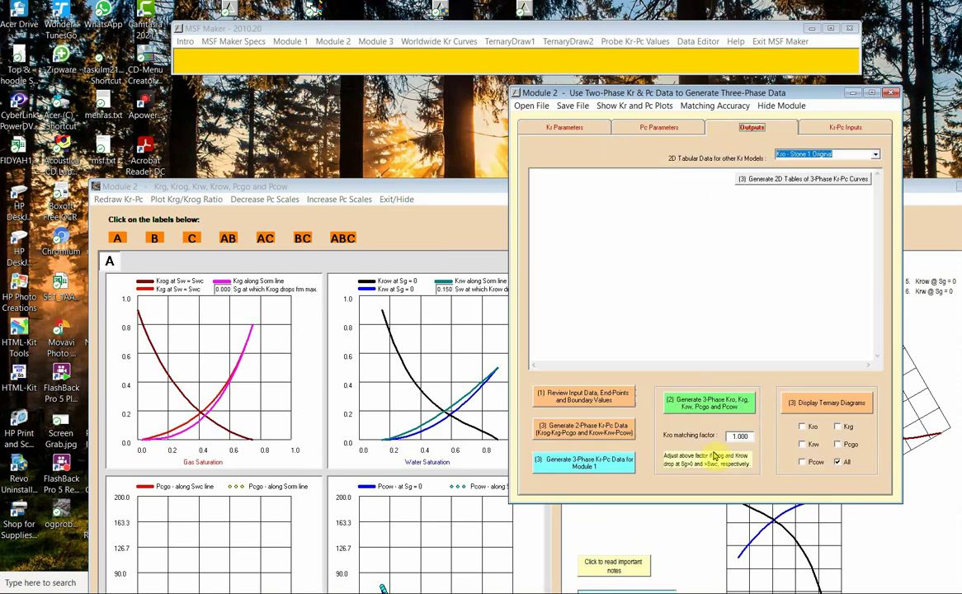
click(566, 399)
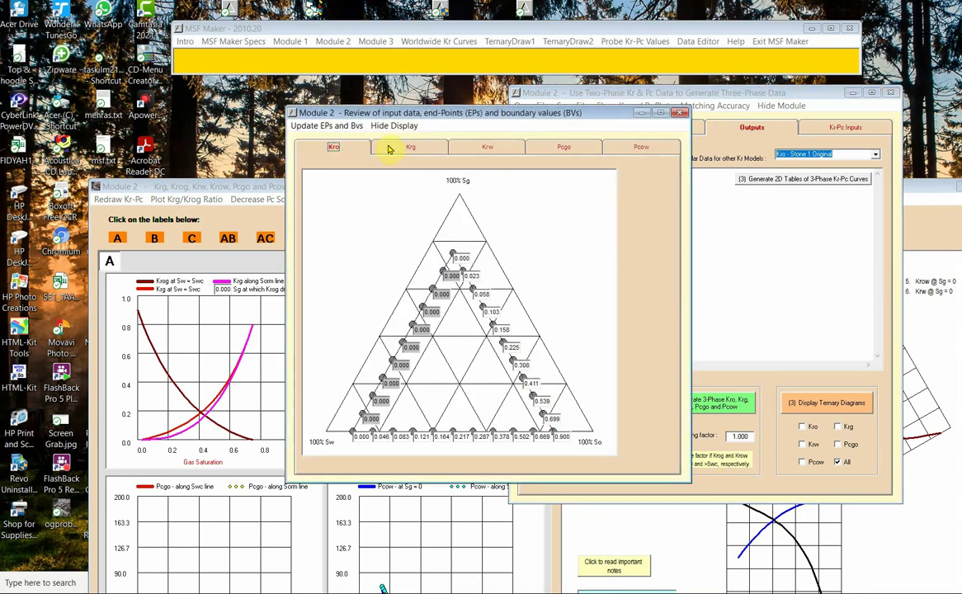
click(391, 148)
click(485, 147)
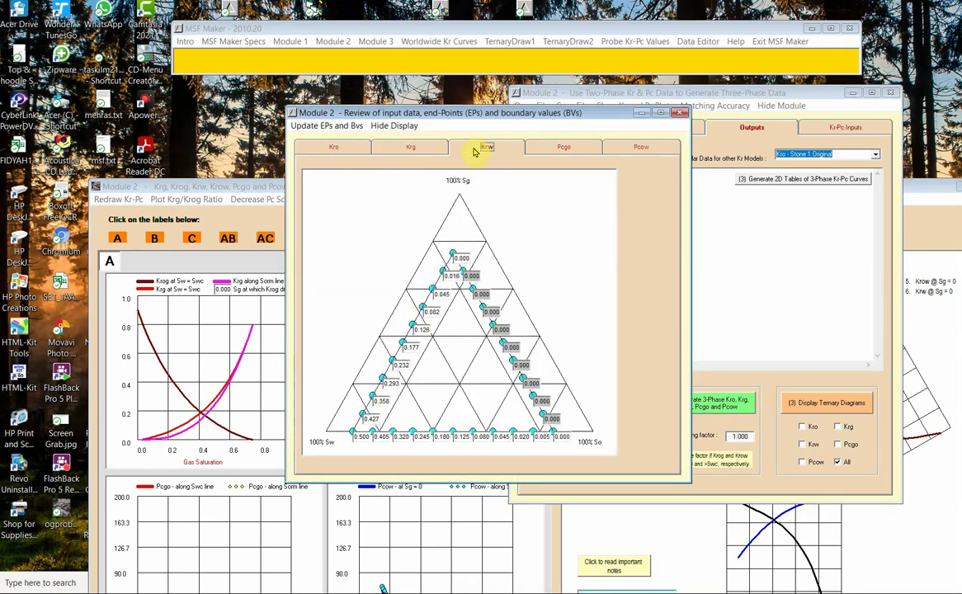
click(551, 149)
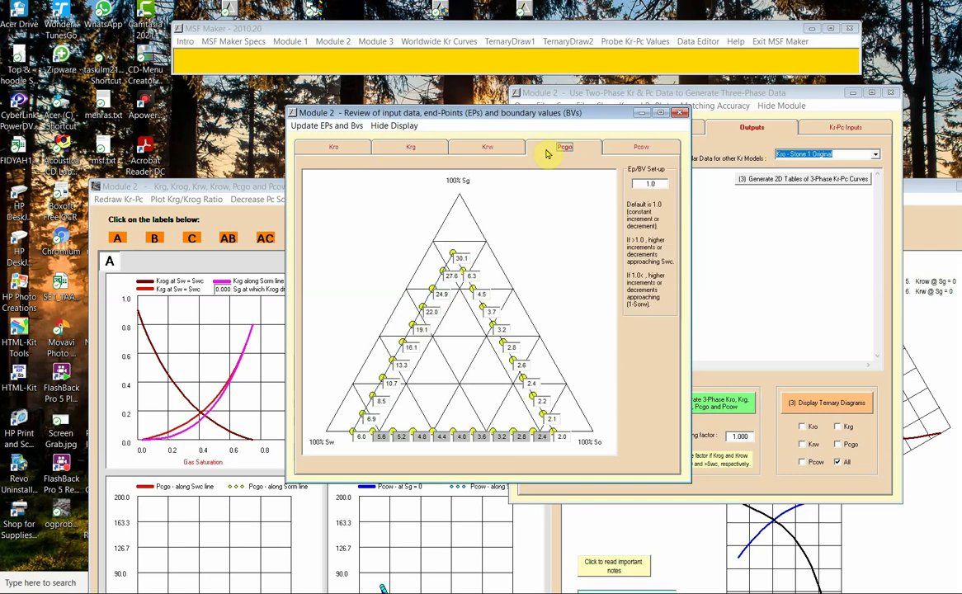
click(636, 150)
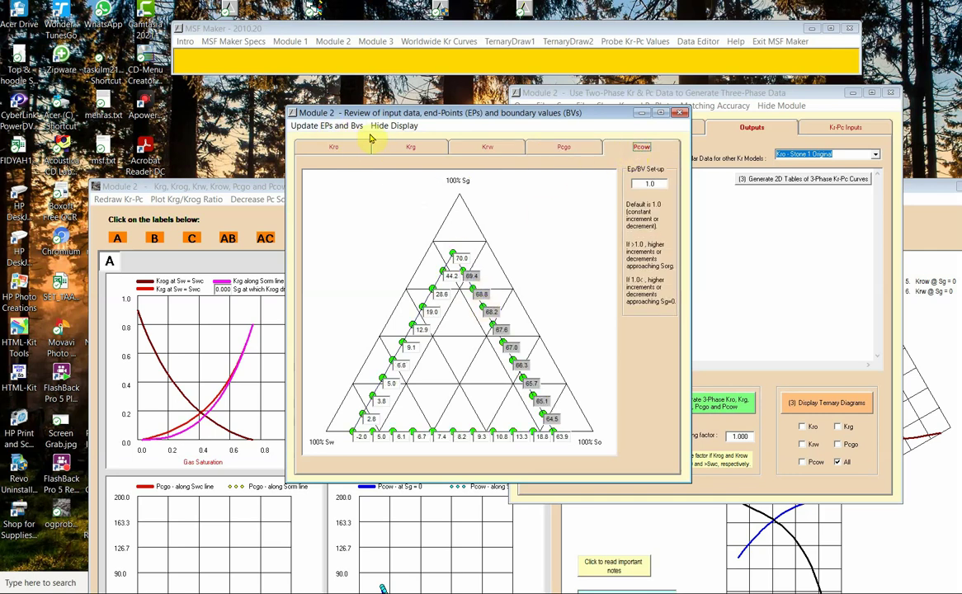
Step: Check the Kr parameters against the Krg boundary value diagram, and hide the review display
click(698, 137)
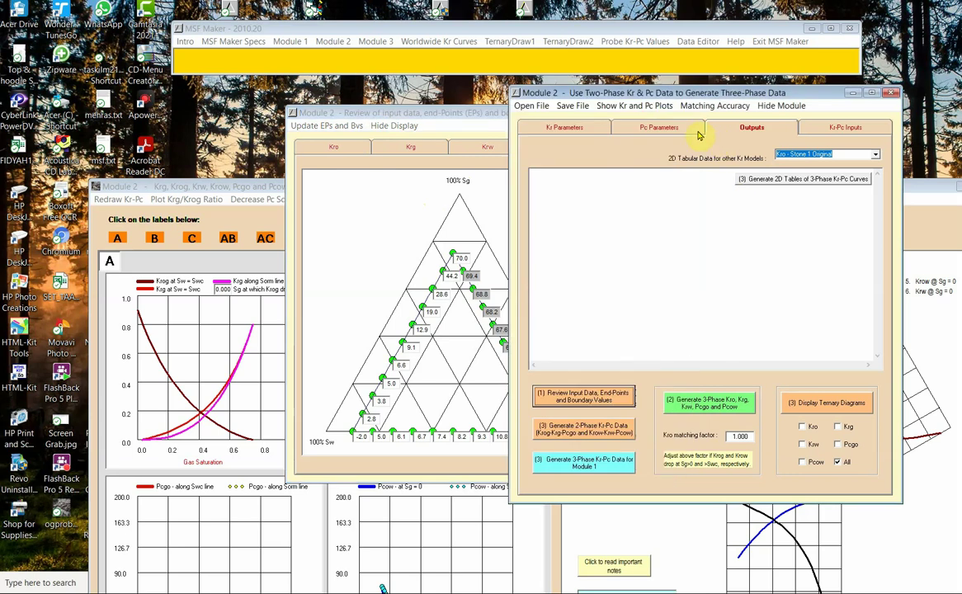
click(568, 130)
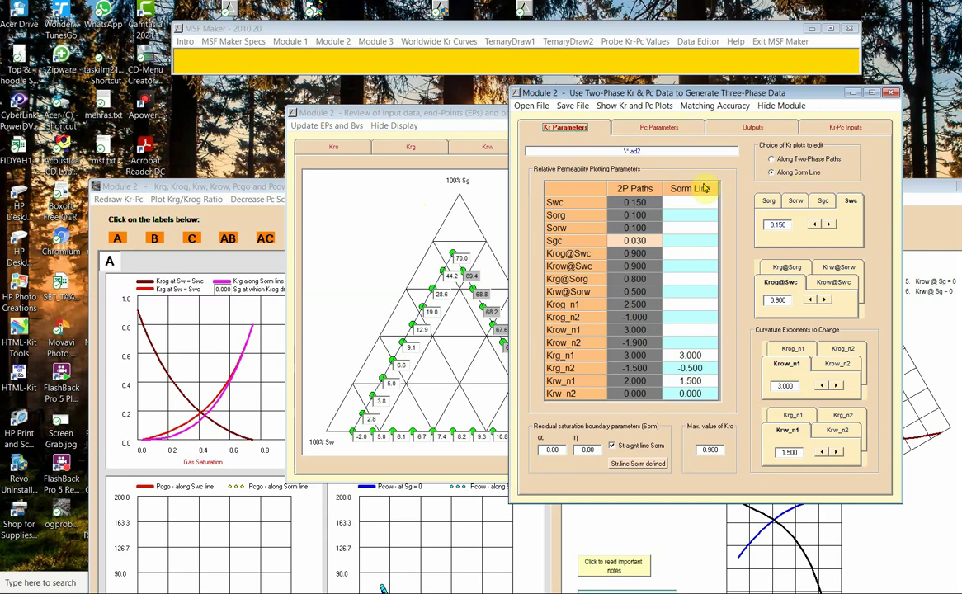
click(403, 134)
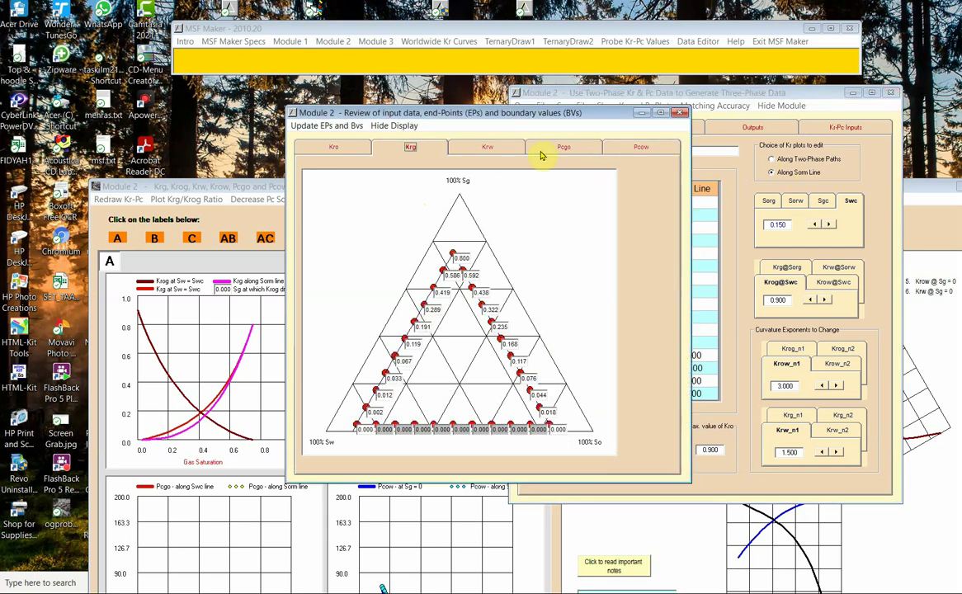
click(397, 125)
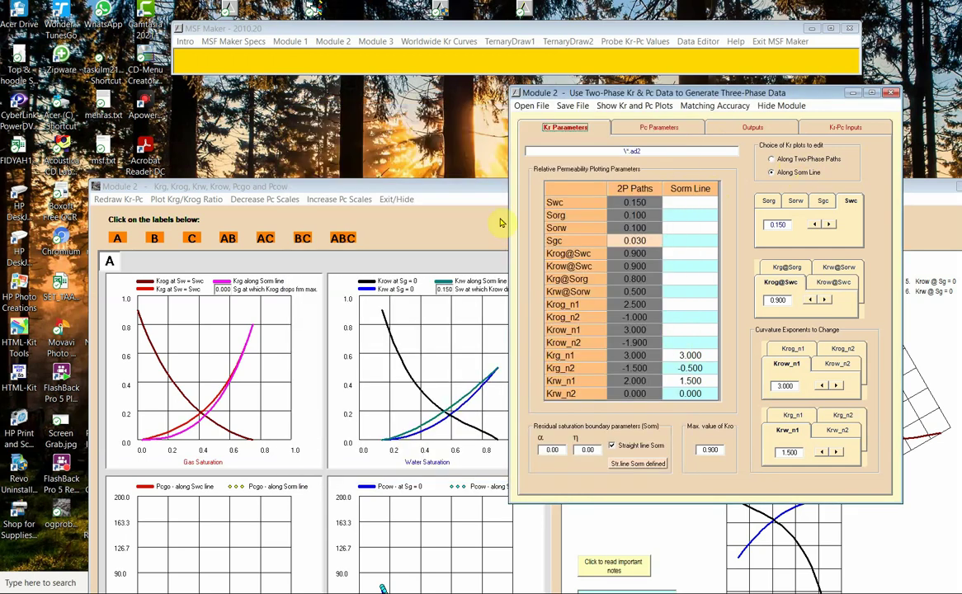
Step: Generate the two-phase Kr-Pc data tables for Krog-Krg-Pcgo and Krow-Krw-Pcow from the Module 2 outputs
click(735, 131)
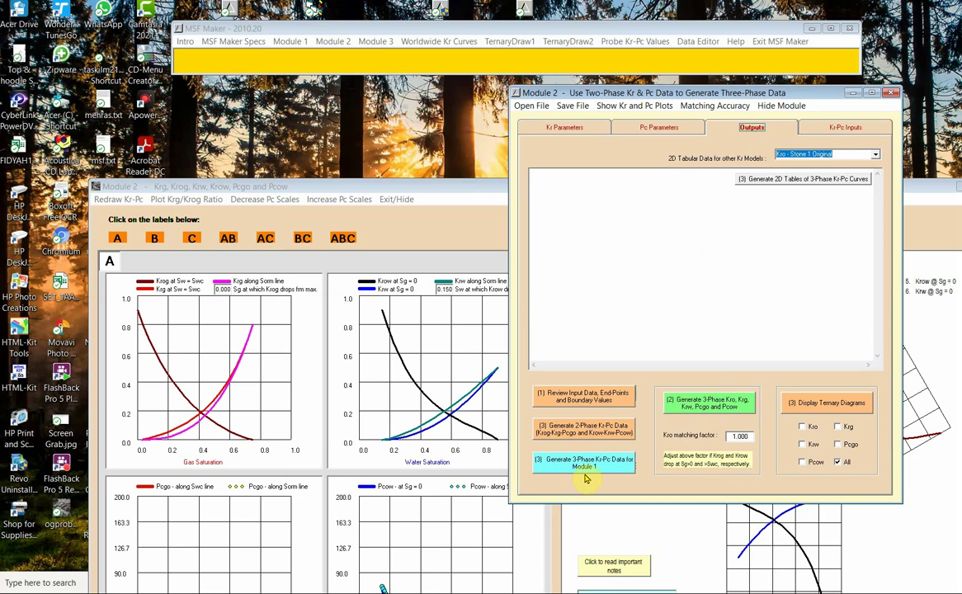
click(591, 438)
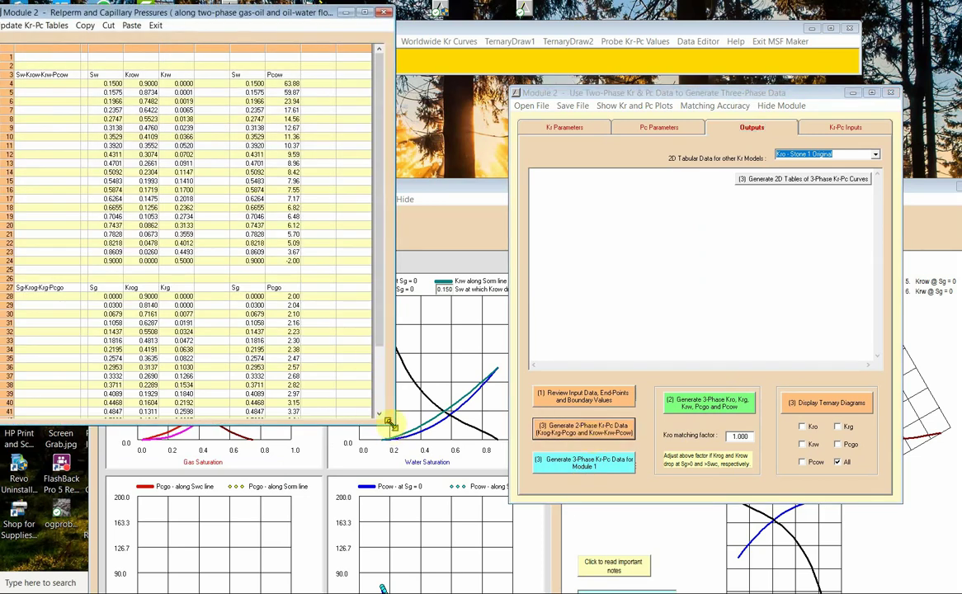
Step: Enlarge and close the two-phase Kr-Pc tables, and generate the three-phase Kro, Krg, Krw, Pcgo and Pcow data in Module 2
drag(388, 423, 401, 446)
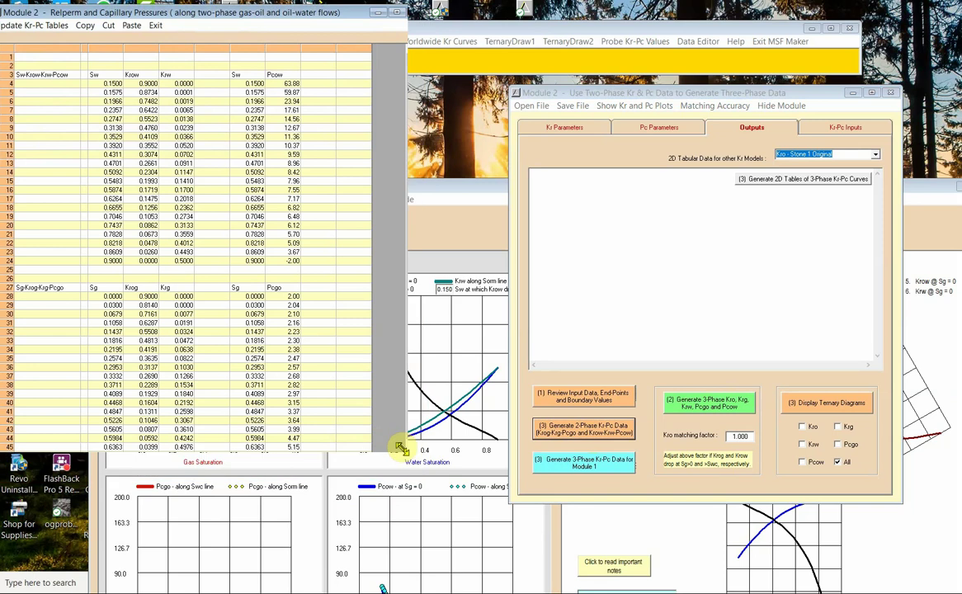
click(154, 25)
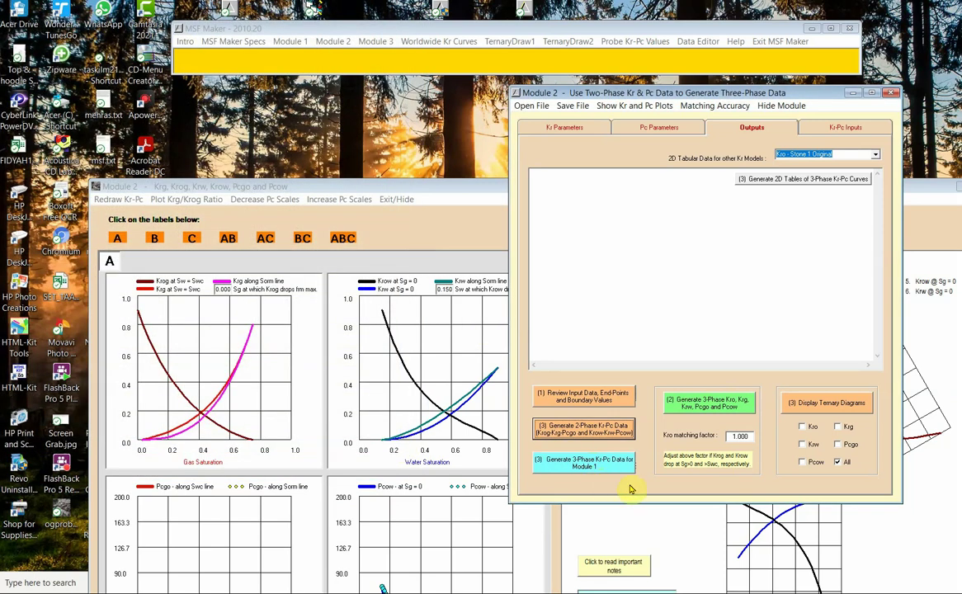
click(723, 407)
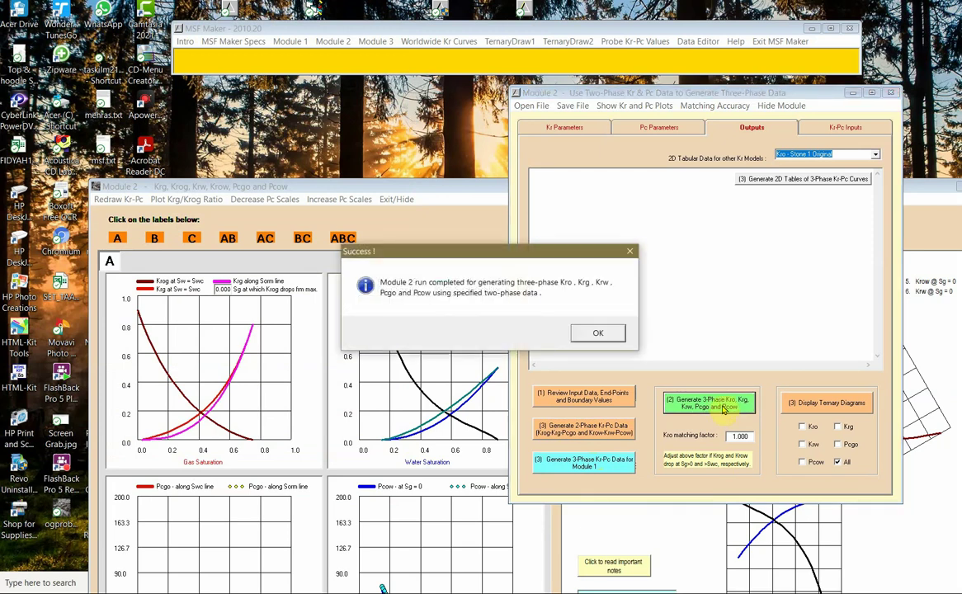
click(612, 337)
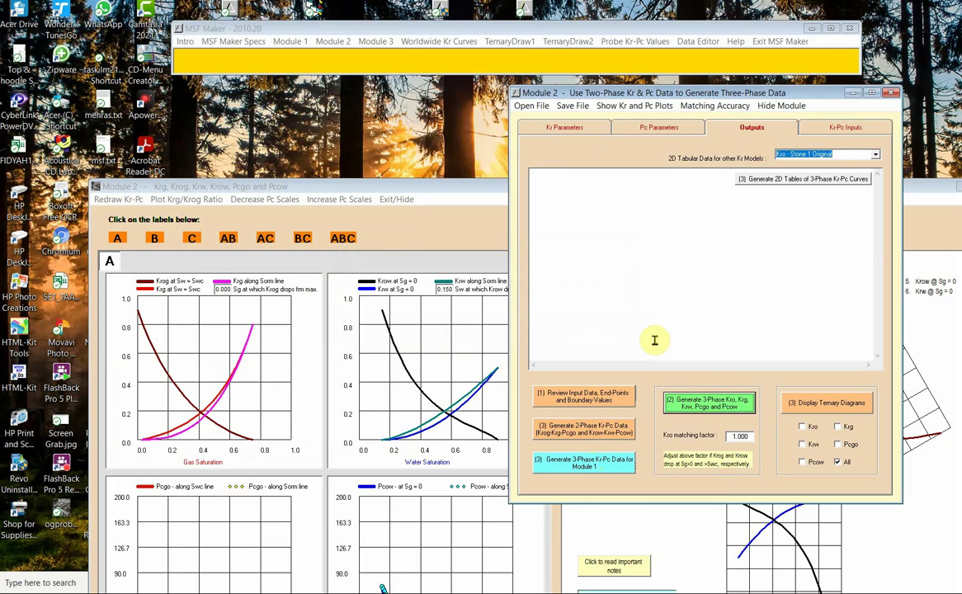
Step: Try to generate three-phase Kr-Pc data for Module 1, and enable the Pcow curvature reduction with a factor of 1.00
click(592, 469)
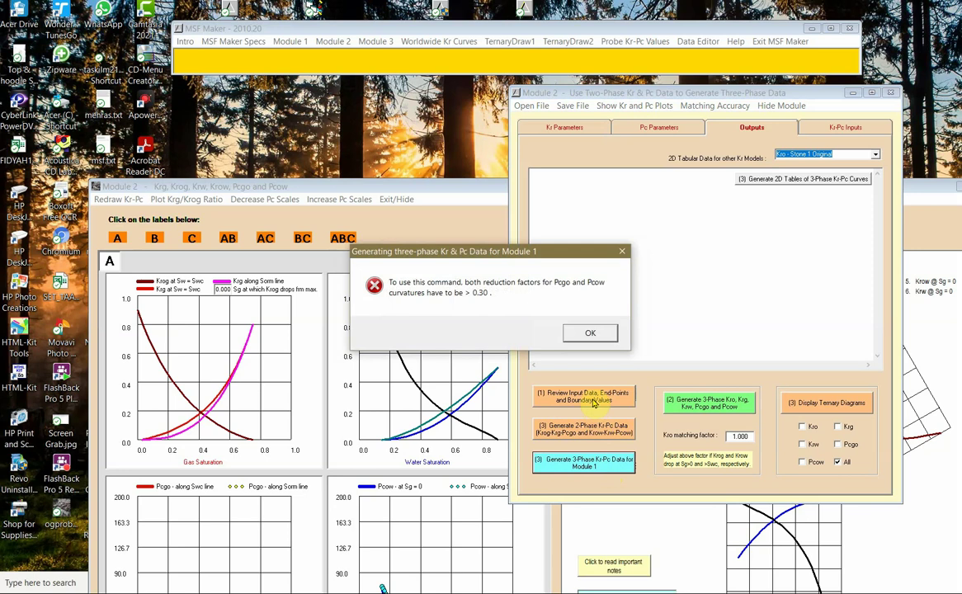
click(603, 337)
click(639, 130)
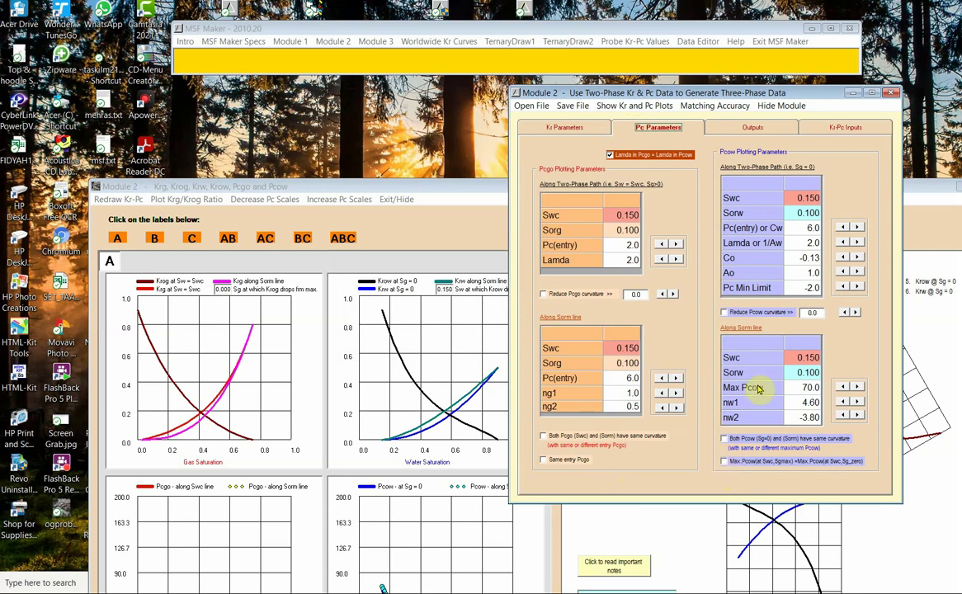
click(726, 313)
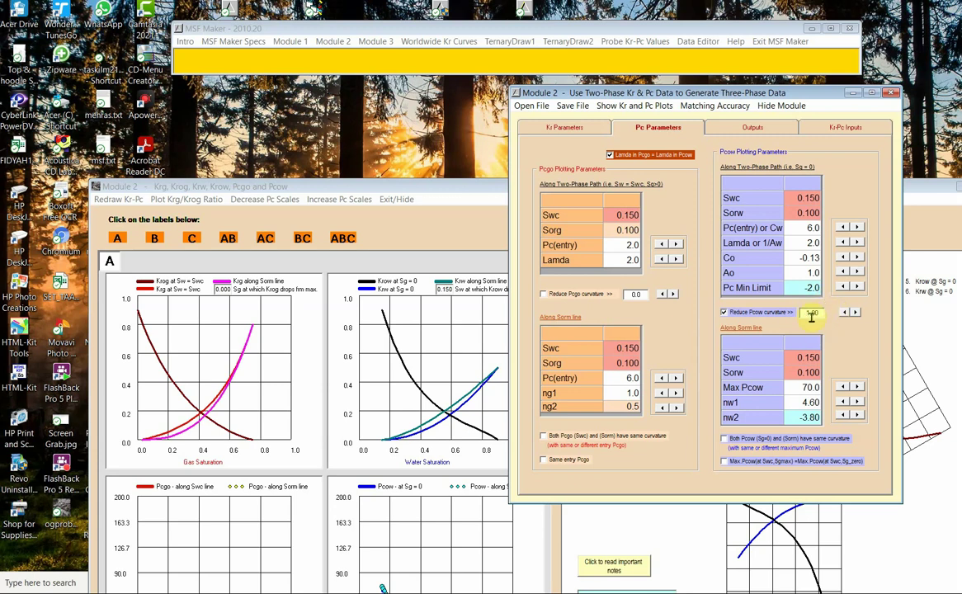
Step: Regenerate the three-phase Kro, Krg, Krw, Pcgo and Pcow data with the reduced Pcow curvature
click(751, 130)
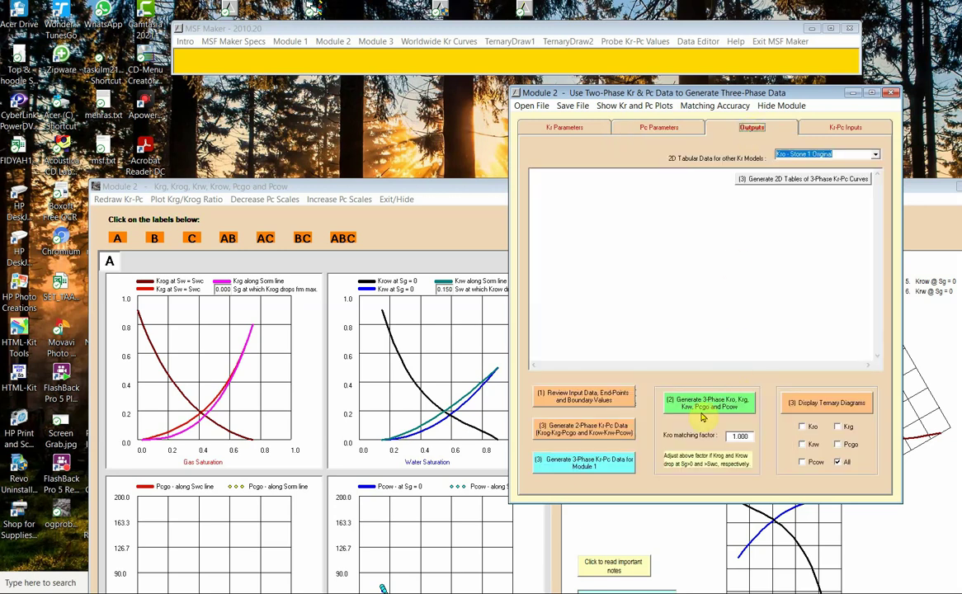
click(703, 413)
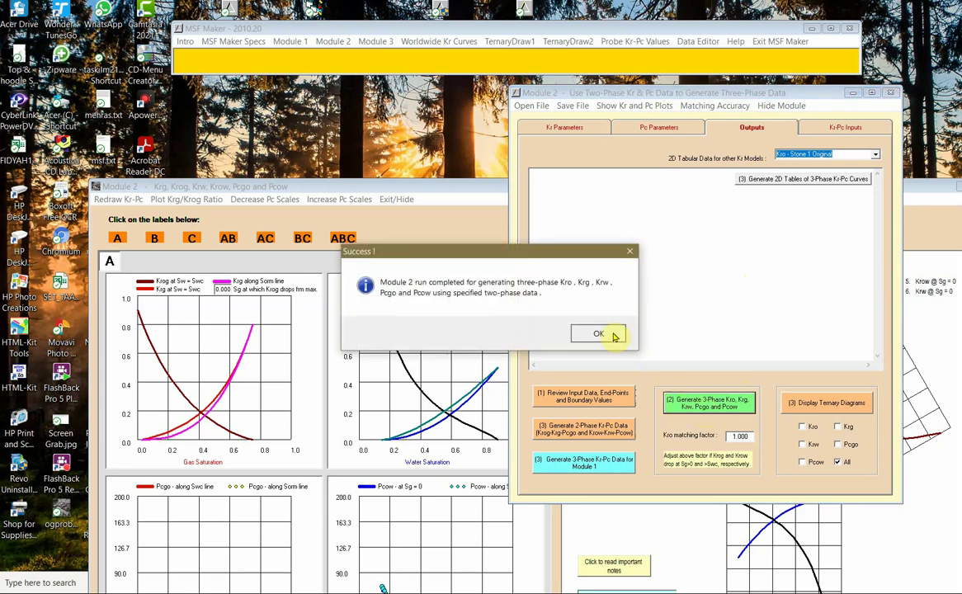
click(614, 335)
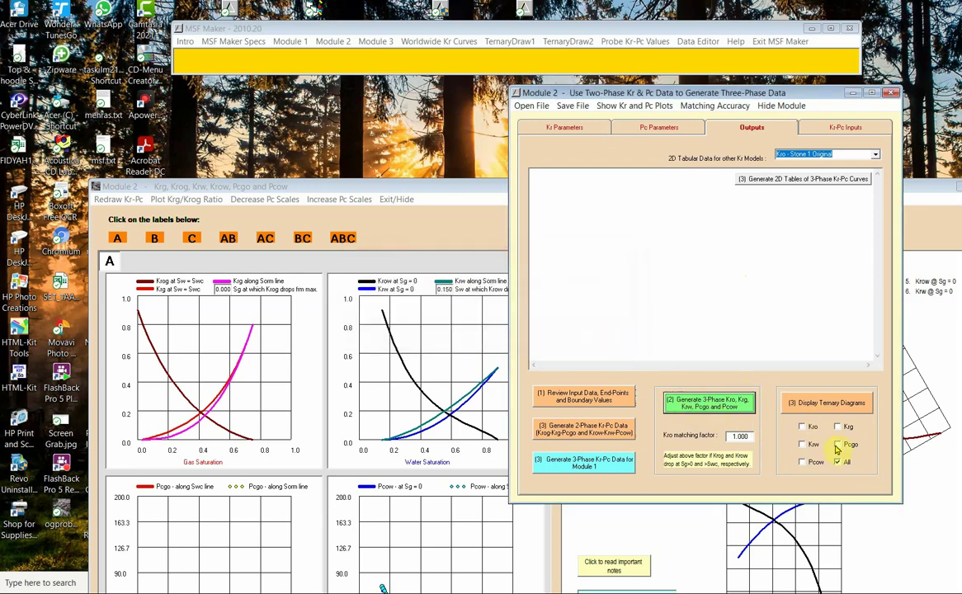
Step: Display all ternary diagrams and draw the Kro, Krg and Krw contours
click(825, 409)
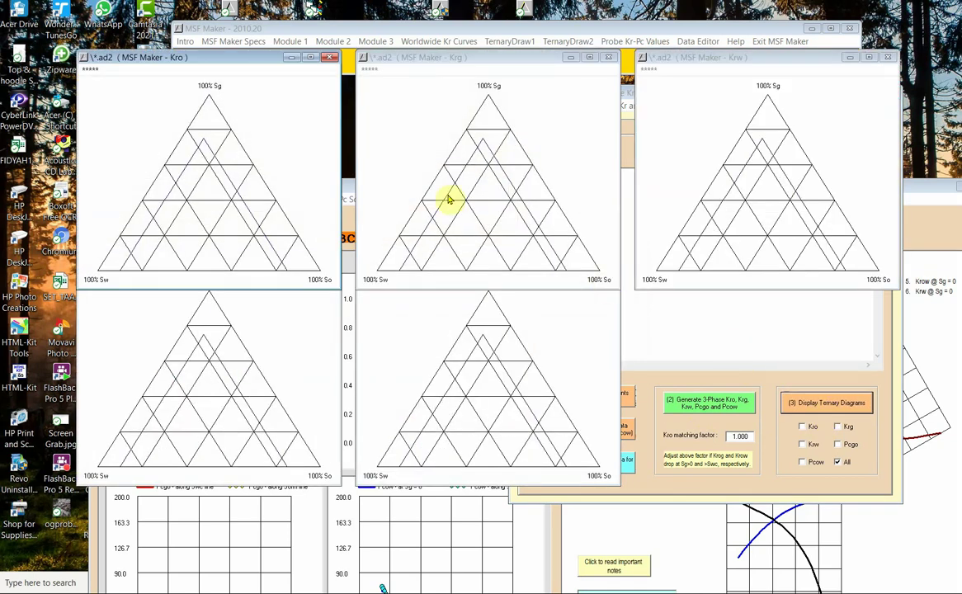
click(90, 70)
click(108, 100)
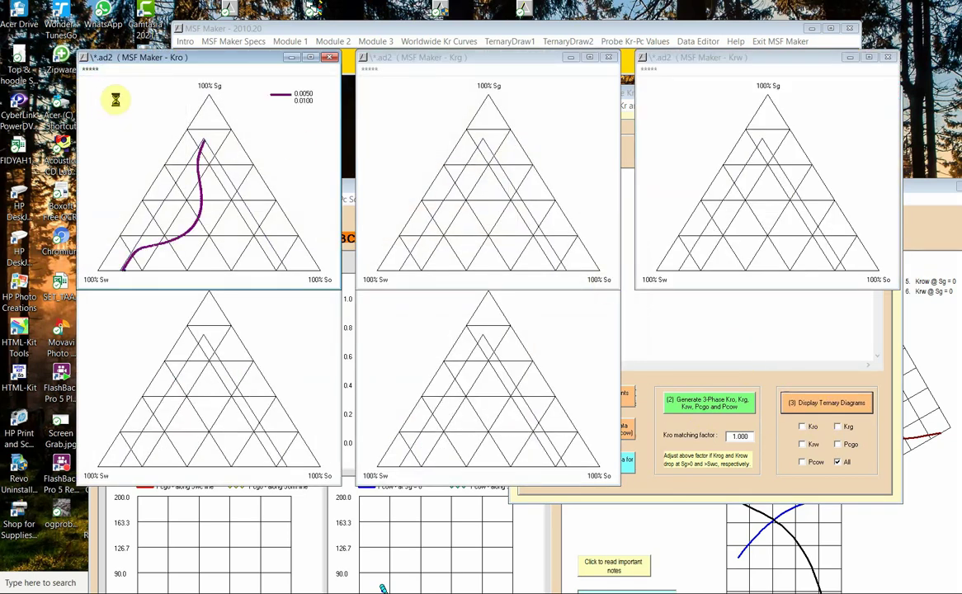
click(375, 86)
click(372, 73)
click(388, 100)
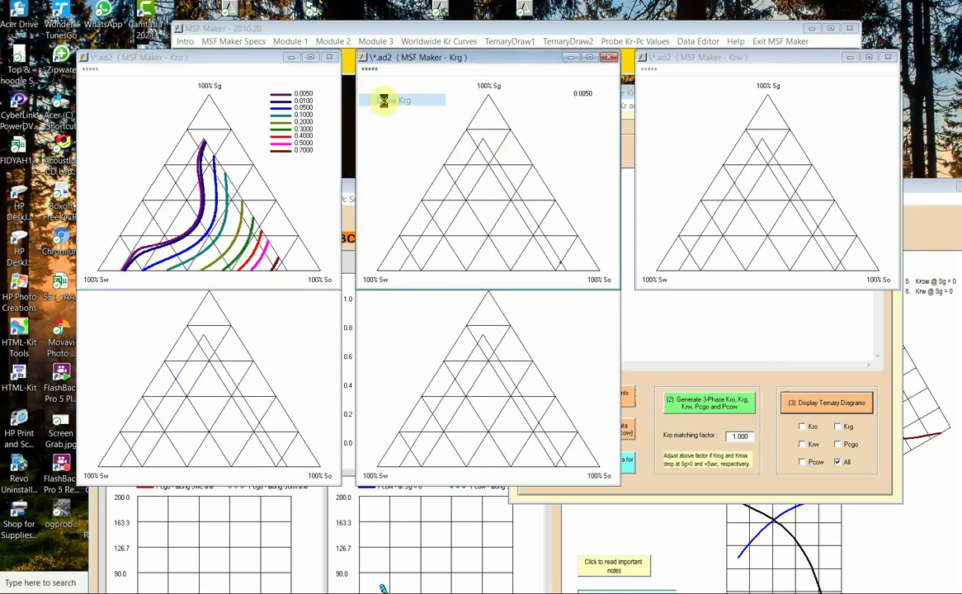
click(653, 71)
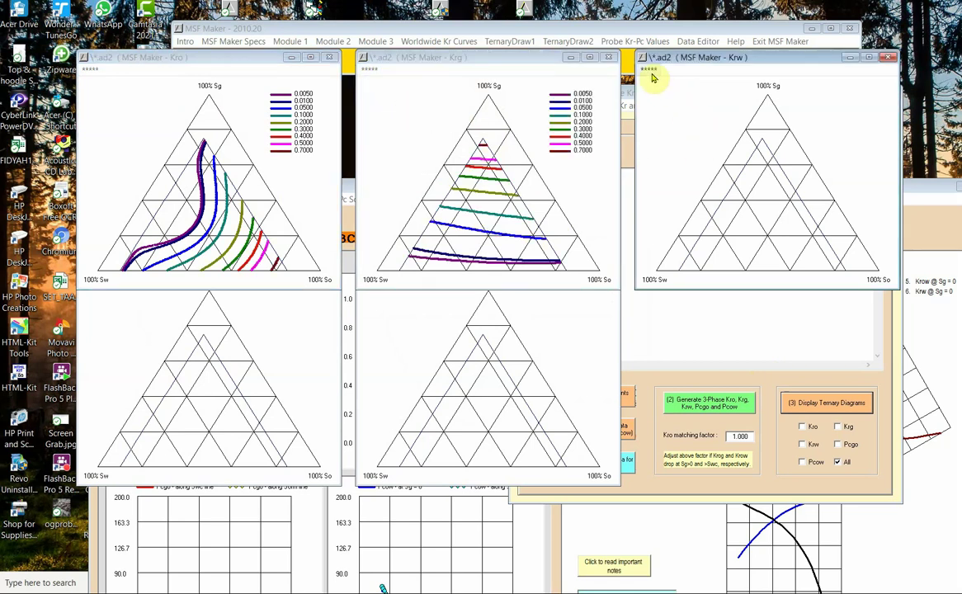
click(659, 99)
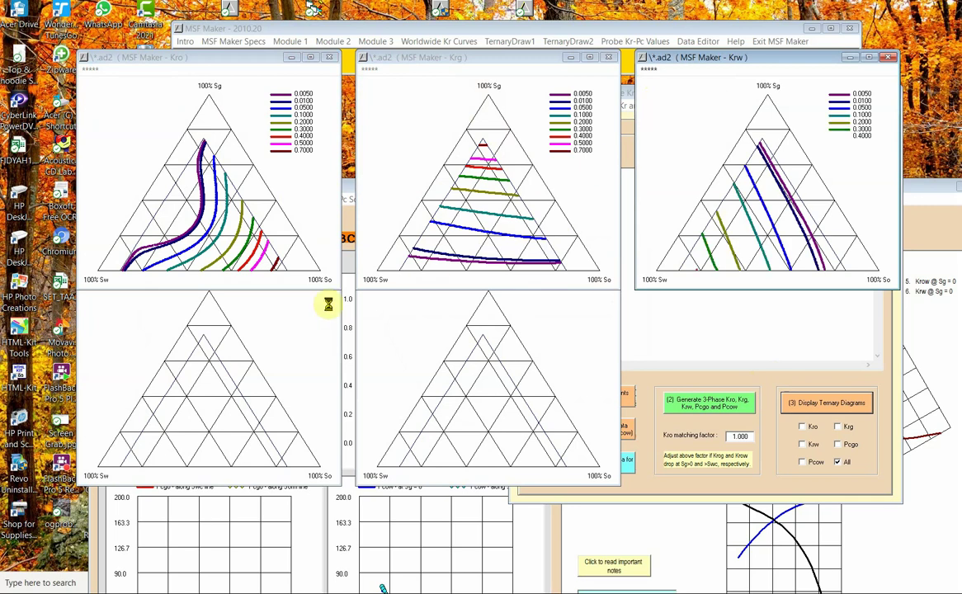
Step: Draw the Pcgo and Pcow contours on their ternary diagrams
click(117, 334)
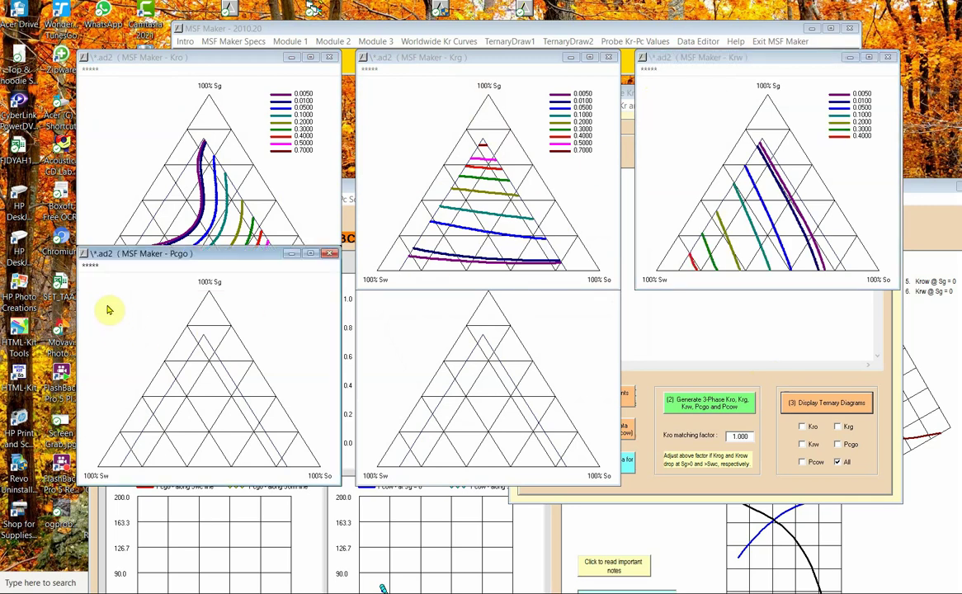
click(92, 266)
click(101, 296)
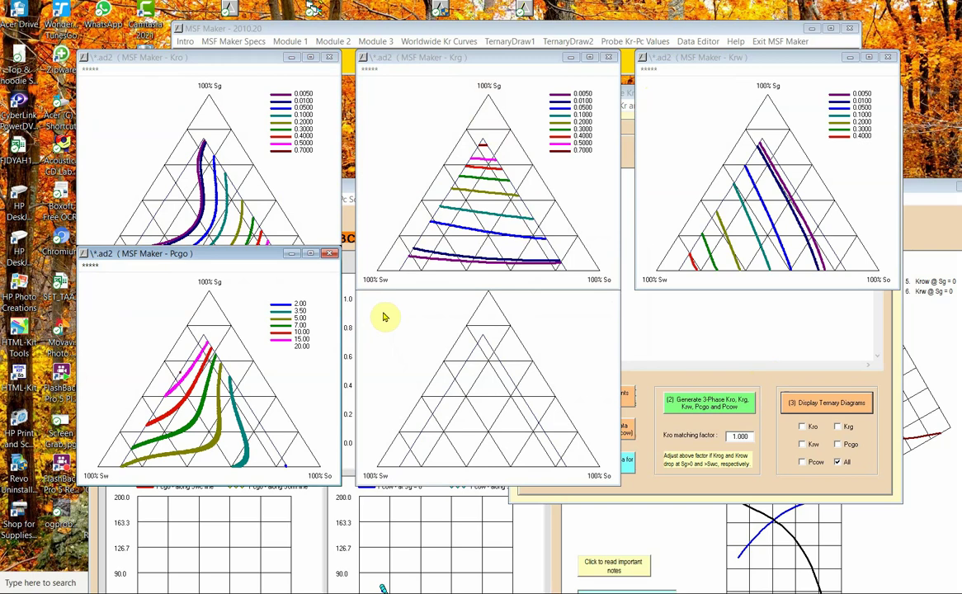
click(369, 266)
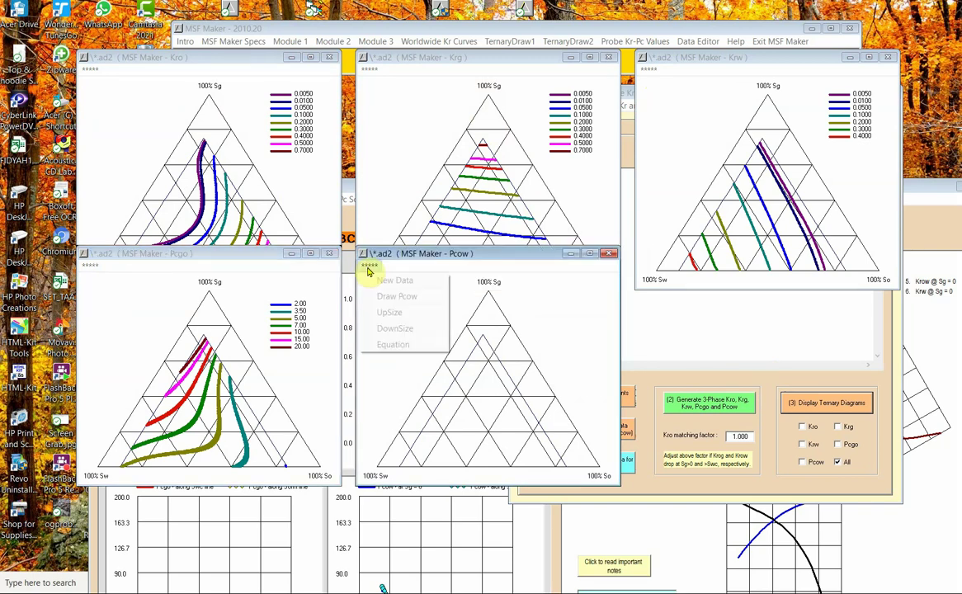
click(389, 298)
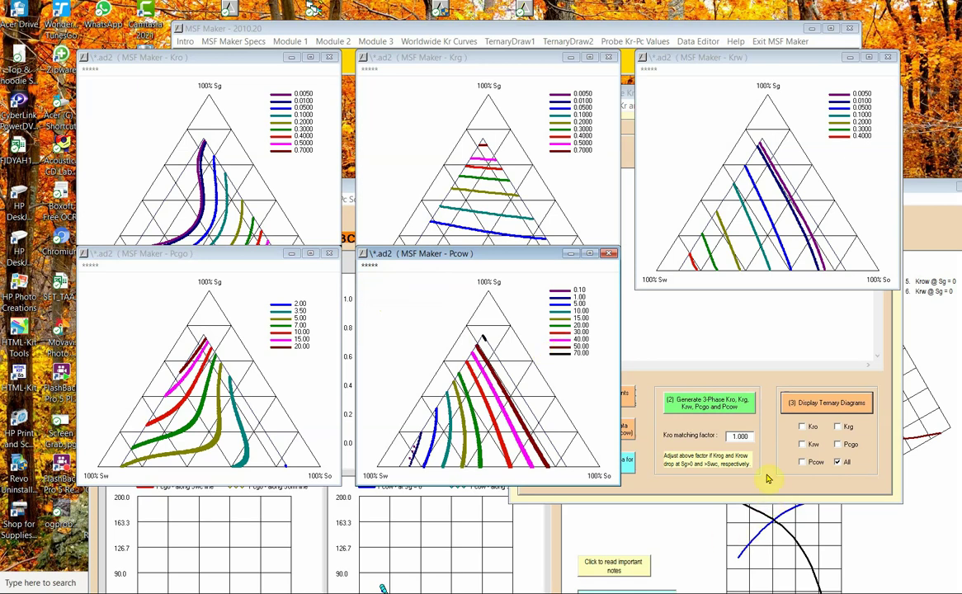
Step: Open the Module 2 matching accuracy and display all calculated versus measured relative permeability and capillary pressure plots
click(760, 487)
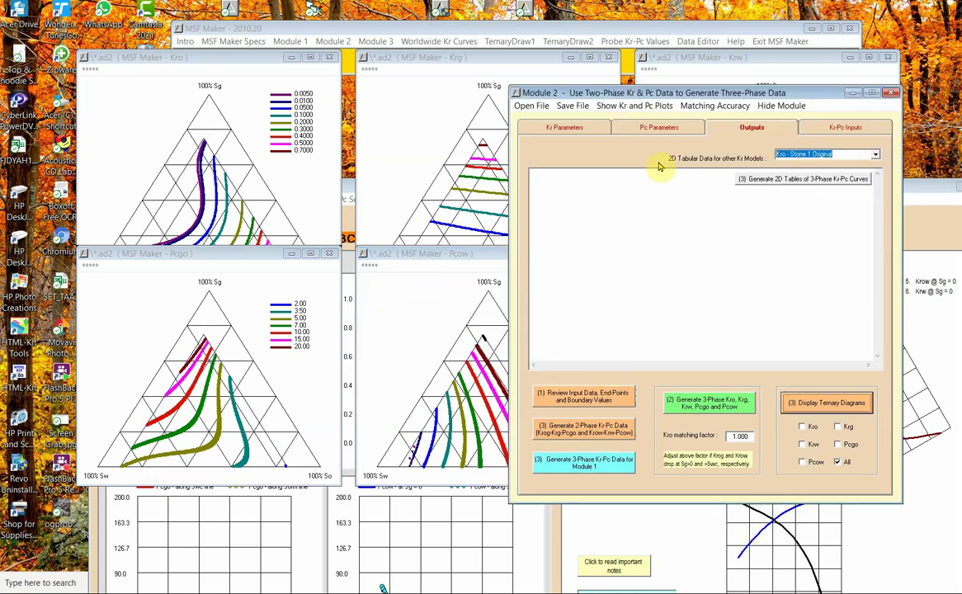
click(726, 108)
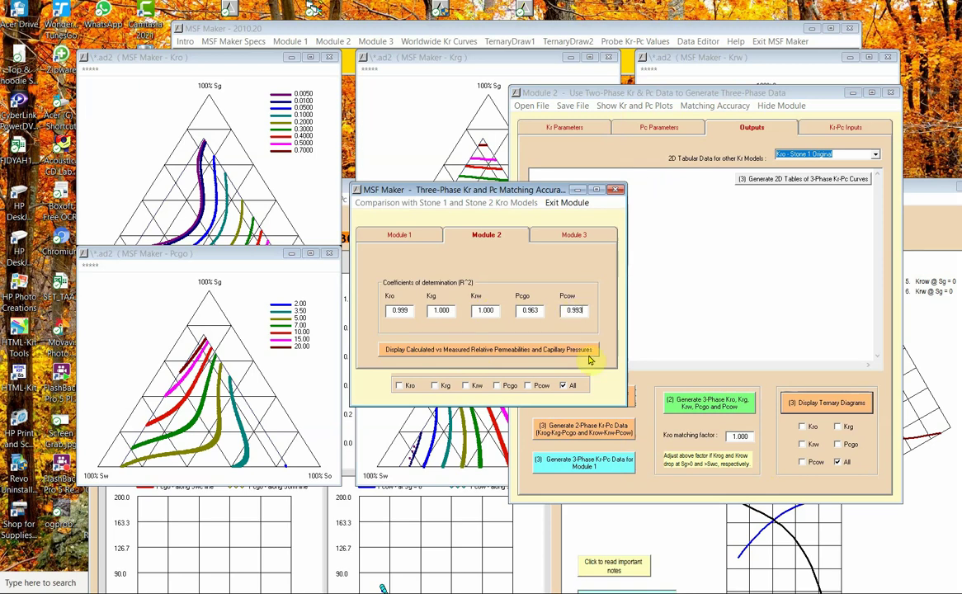
click(512, 352)
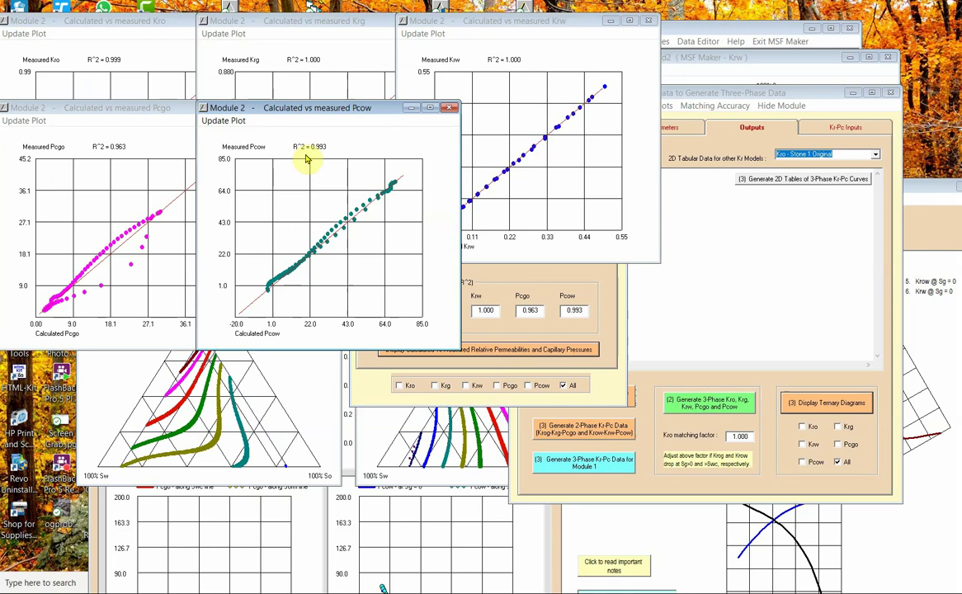
Step: Move the Pcow and Pcgo plots apart and examine each calculated versus measured plot for Kro, Krg, Krw, Pcow and Pcgo
drag(275, 107, 696, 222)
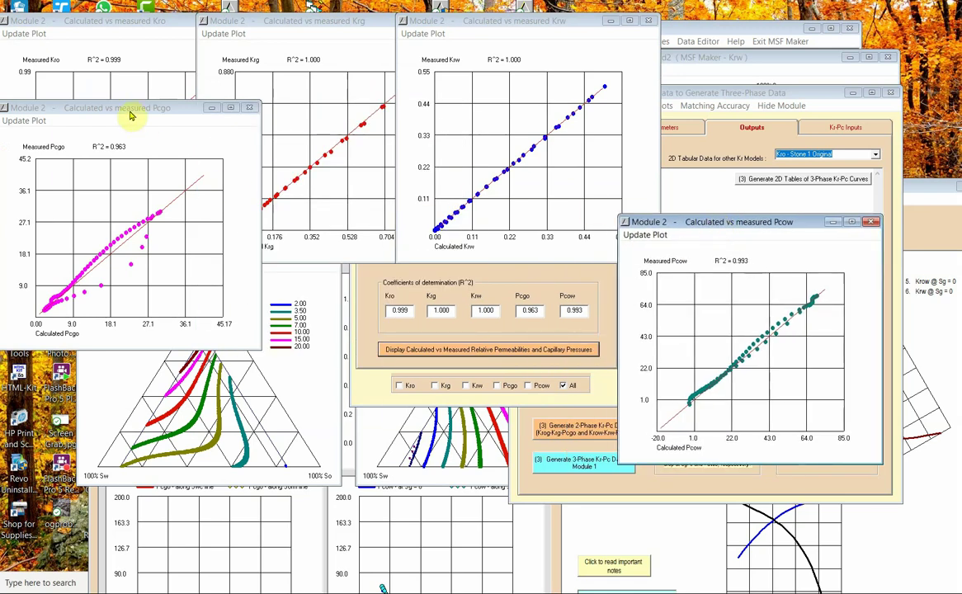
drag(128, 114, 149, 287)
click(239, 116)
click(499, 150)
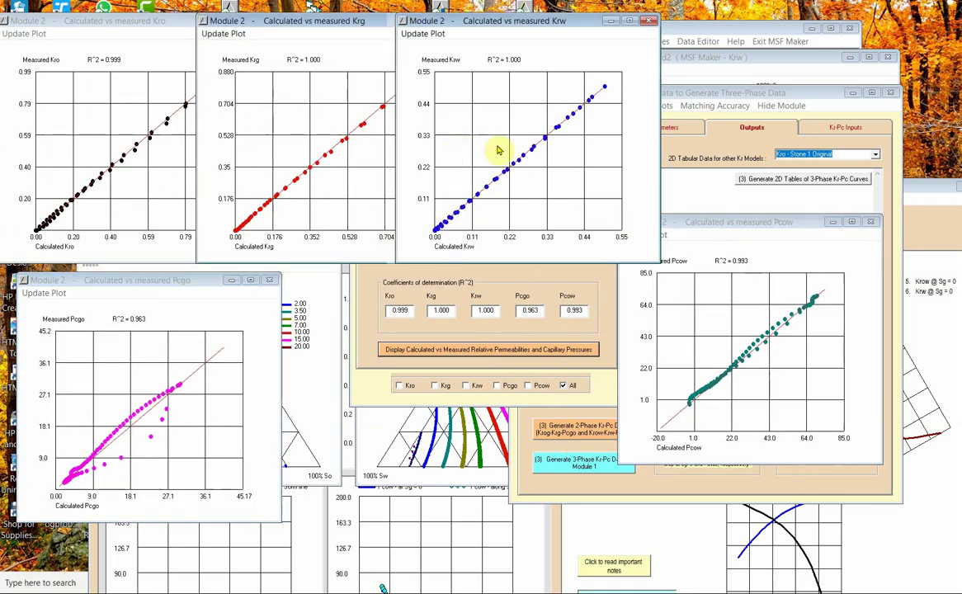
click(298, 141)
click(132, 152)
click(296, 160)
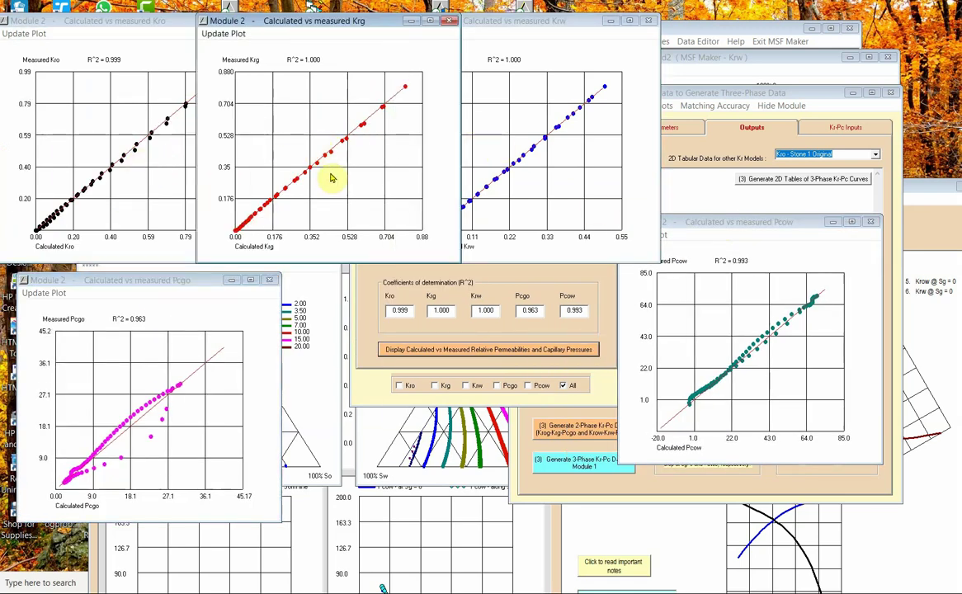
click(454, 161)
click(718, 384)
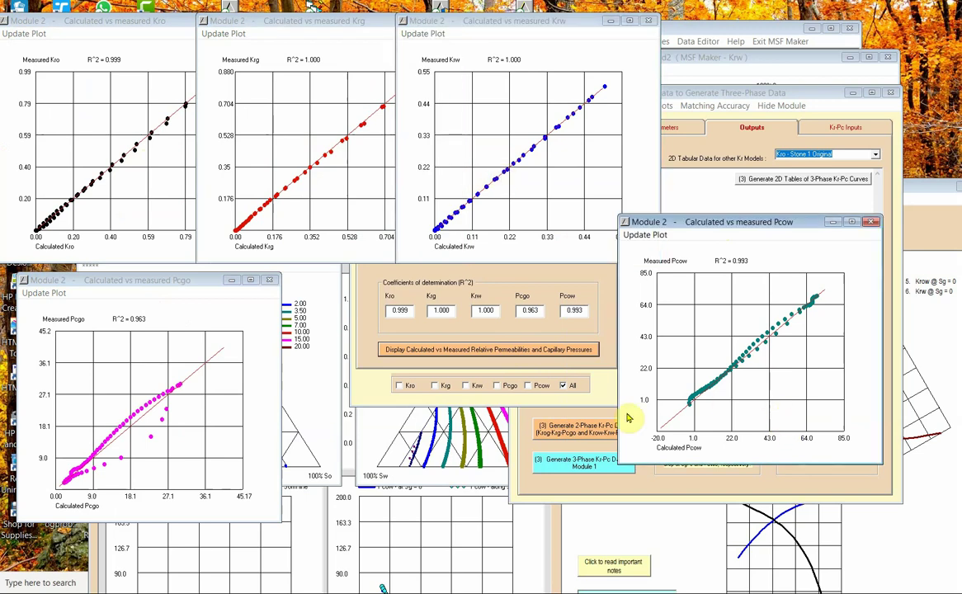
click(165, 402)
Step: Close the calculated versus measured plots and exit the matching accuracy display
click(270, 281)
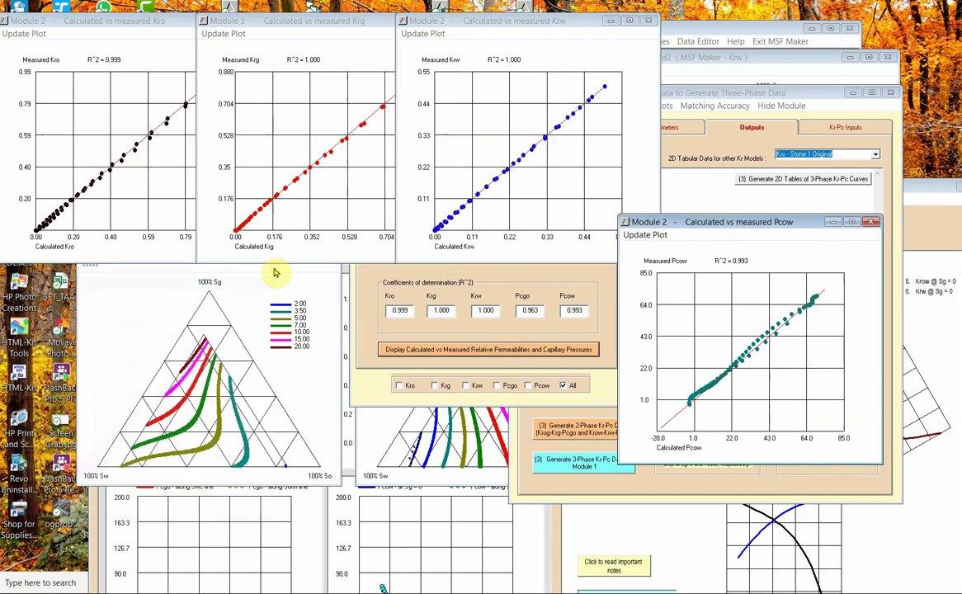
click(648, 20)
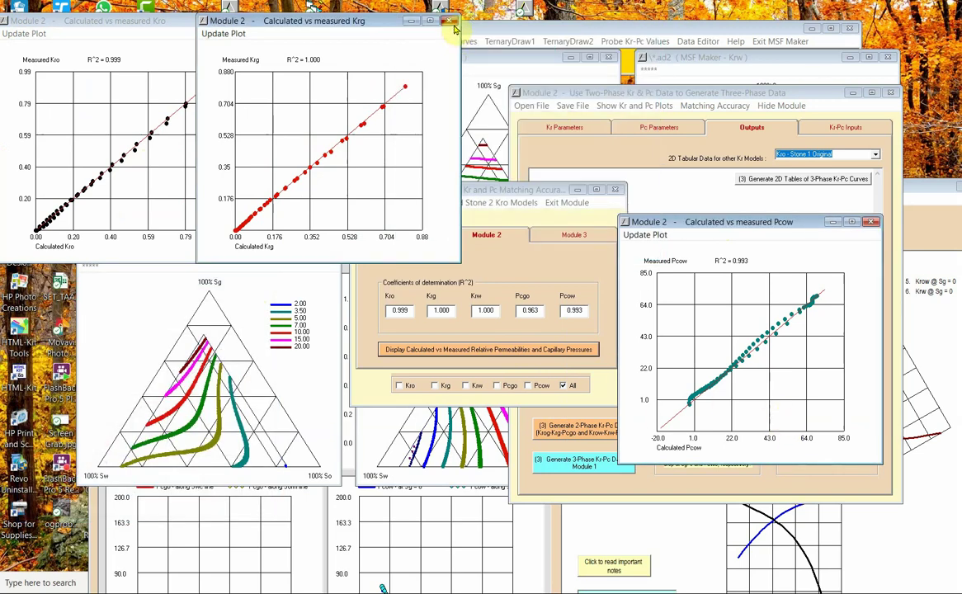
click(448, 20)
click(231, 21)
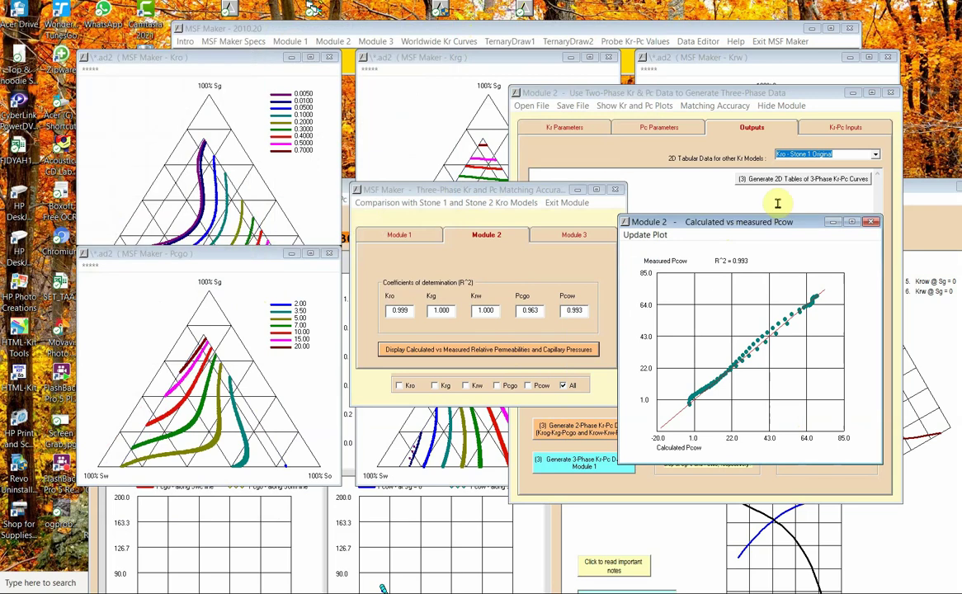
click(870, 221)
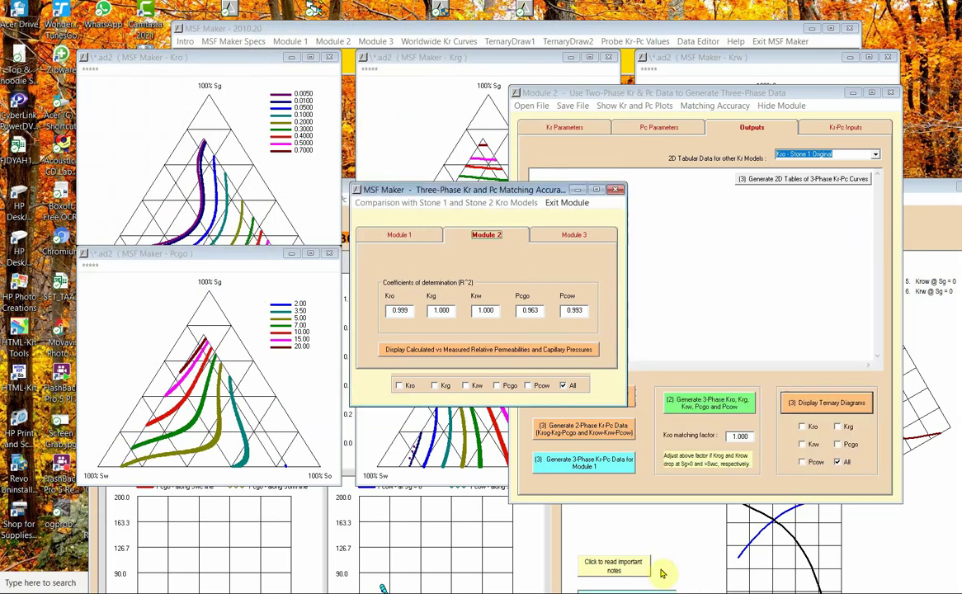
click(556, 204)
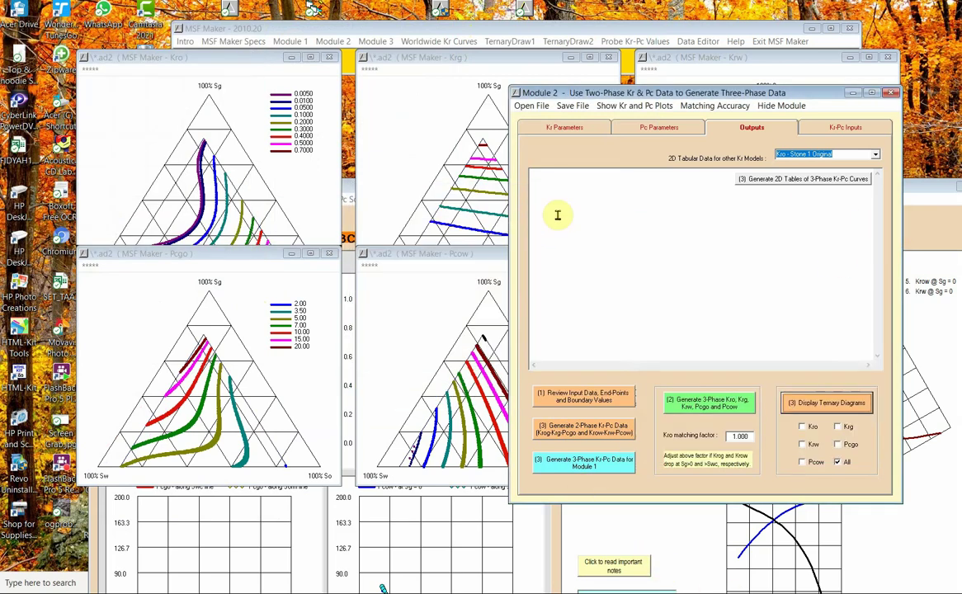
Step: Look over the Kr-Pc input tables in Module 2 and the three-phase data table in Module 1
click(842, 128)
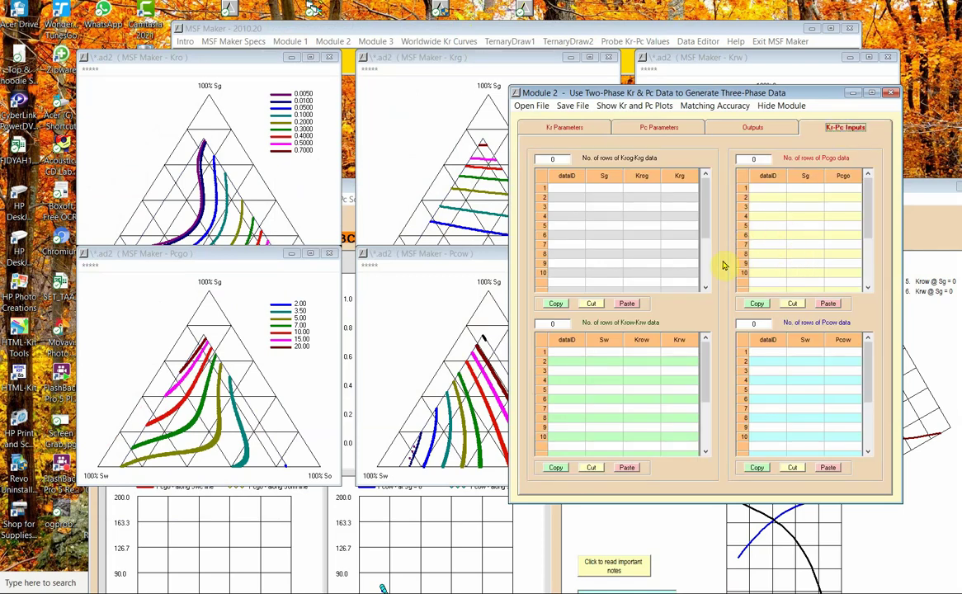
click(758, 128)
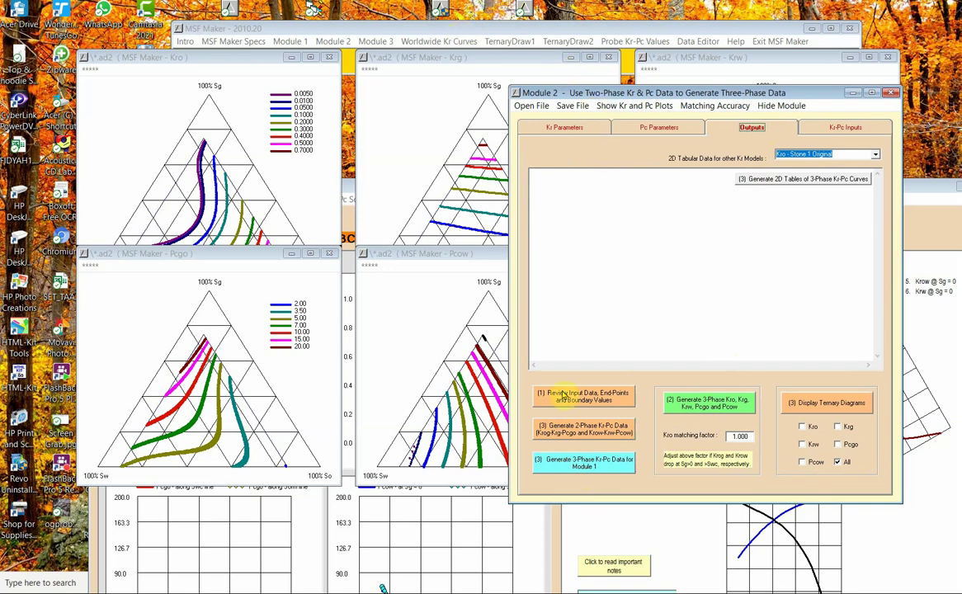
click(585, 467)
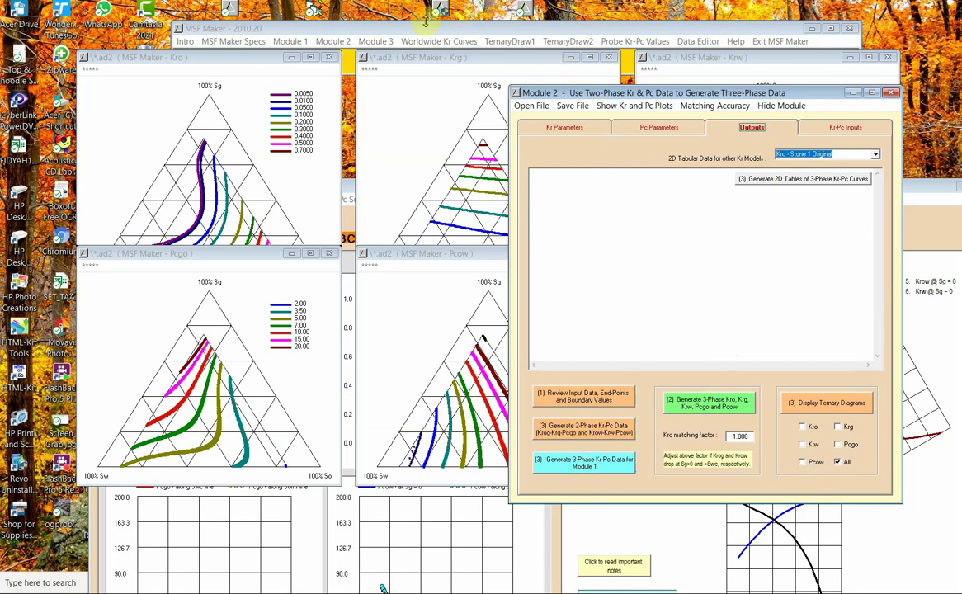
click(288, 42)
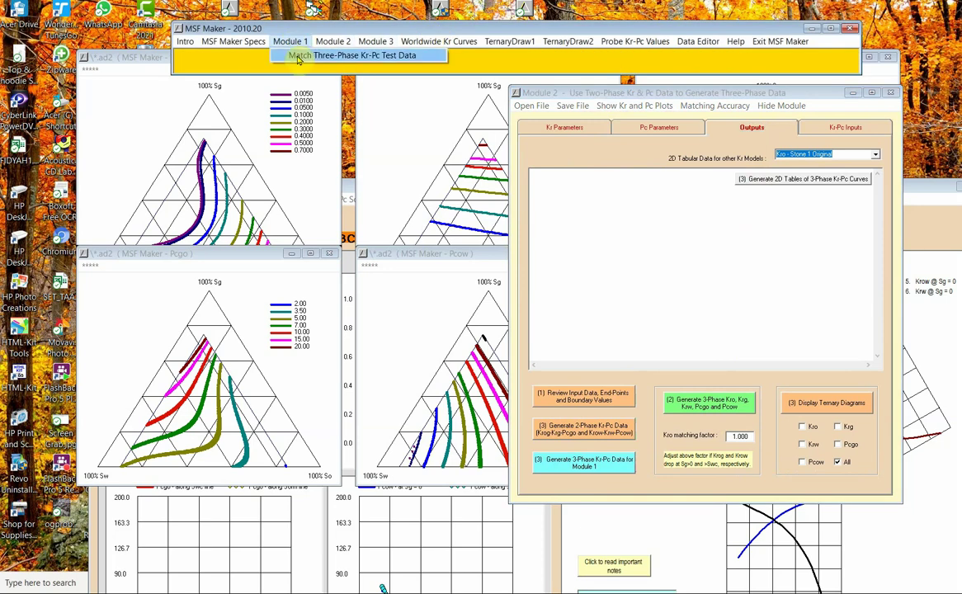
click(355, 56)
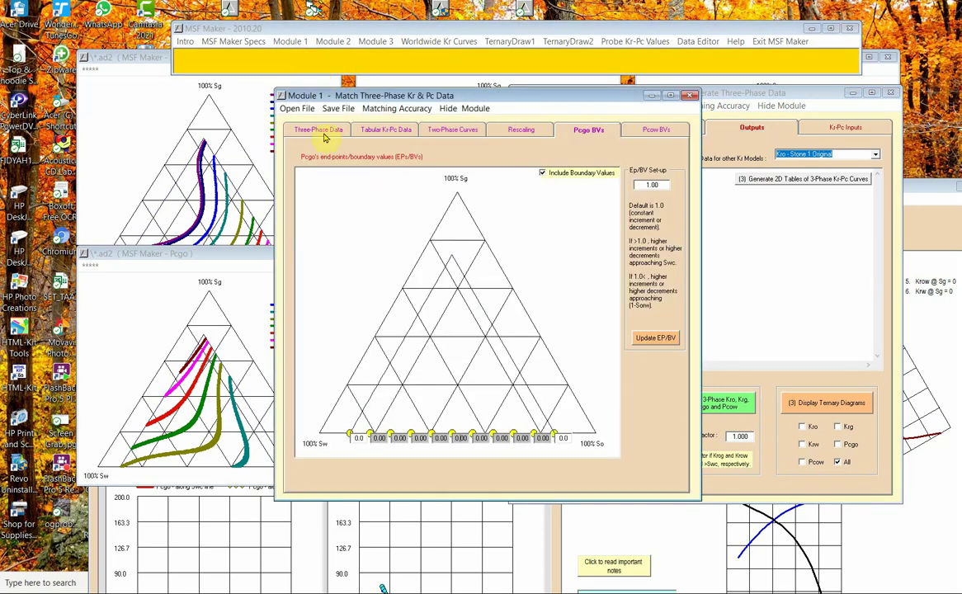
click(322, 132)
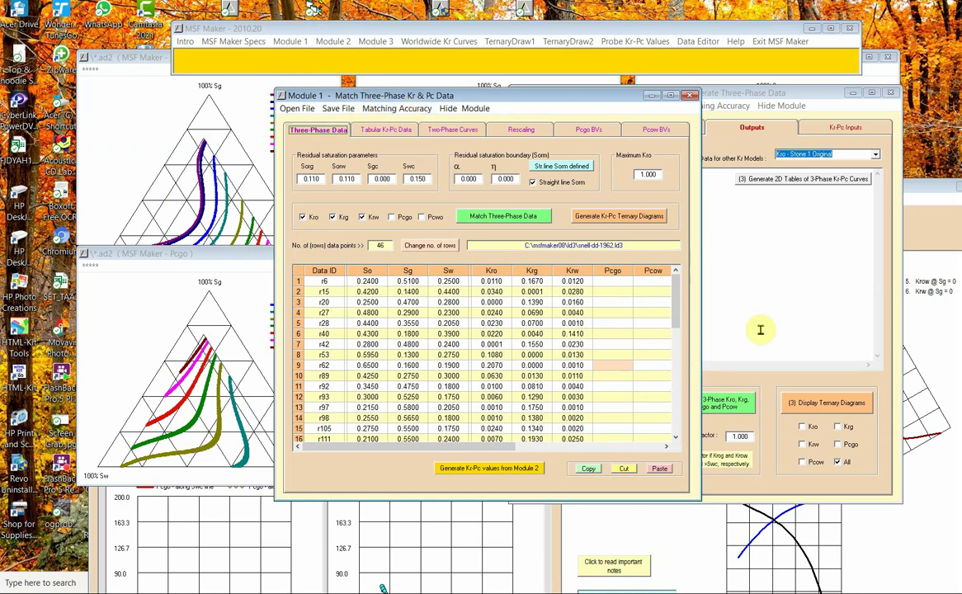
click(709, 454)
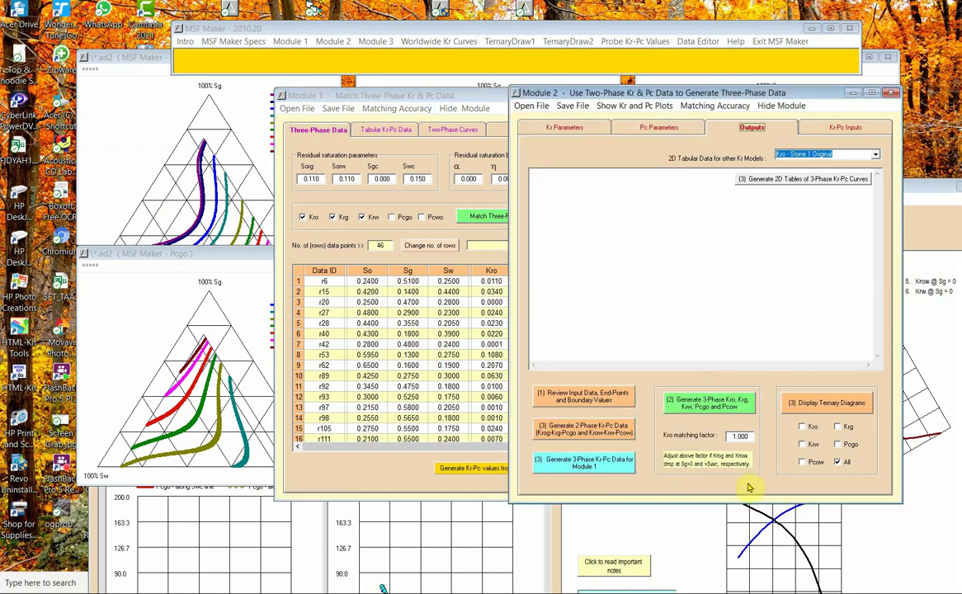
Step: Try to generate the three-phase Kr-Pc data for Module 1 from the Module 2 outputs
click(594, 465)
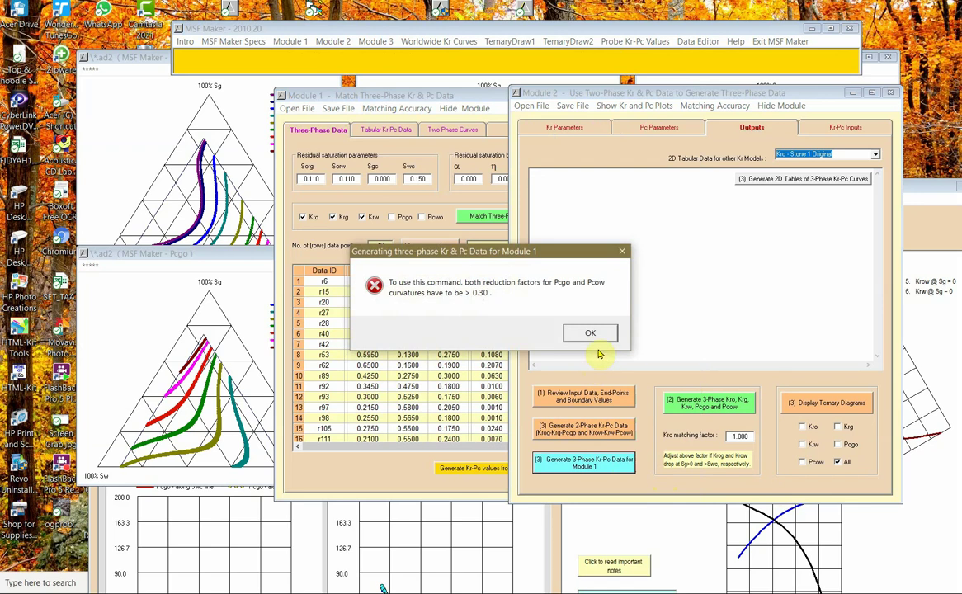
click(594, 334)
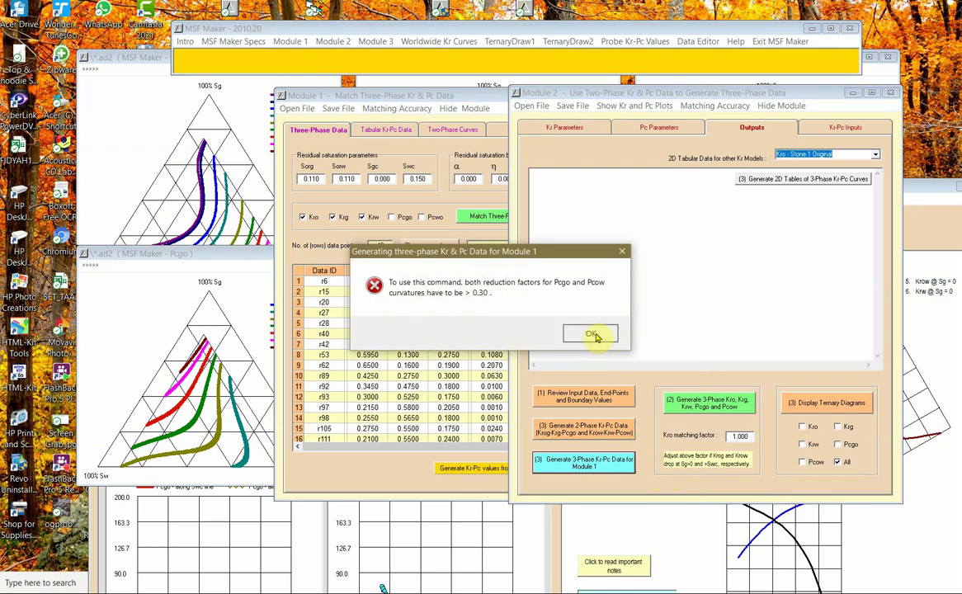
click(594, 335)
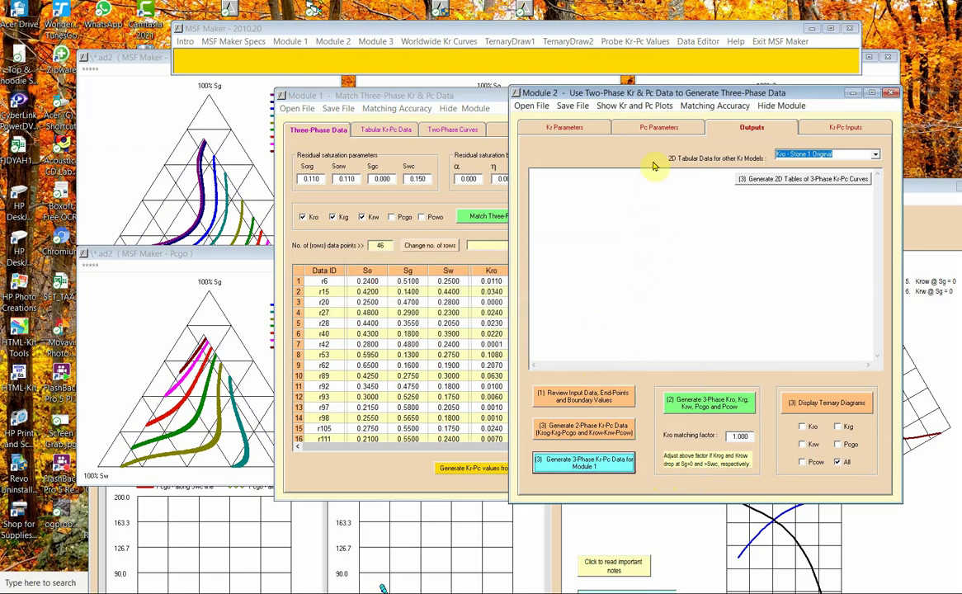
Step: Enable the Pcow curvature reduction with a factor of 0.5 and try generating the Module 1 data again
click(660, 130)
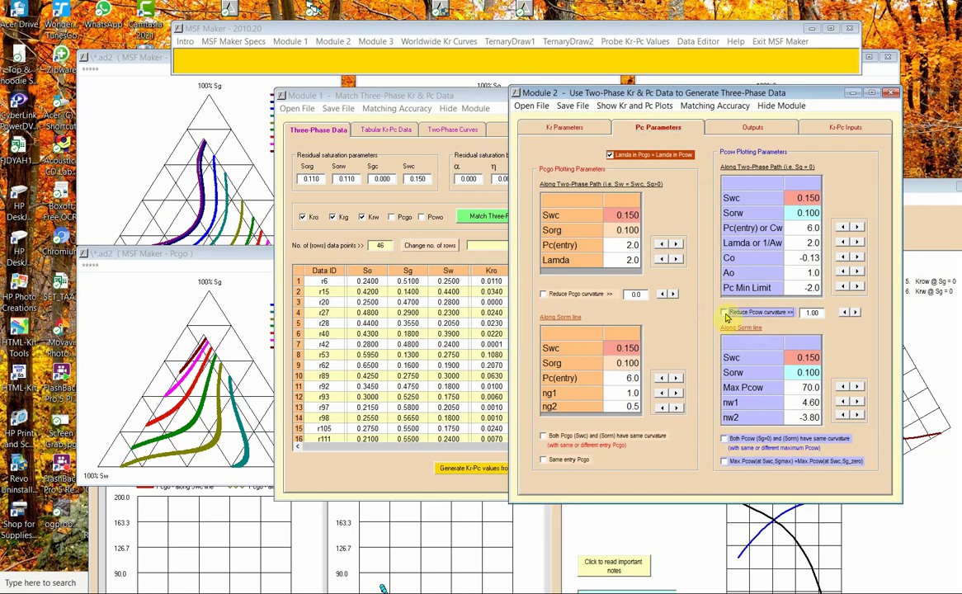
click(727, 314)
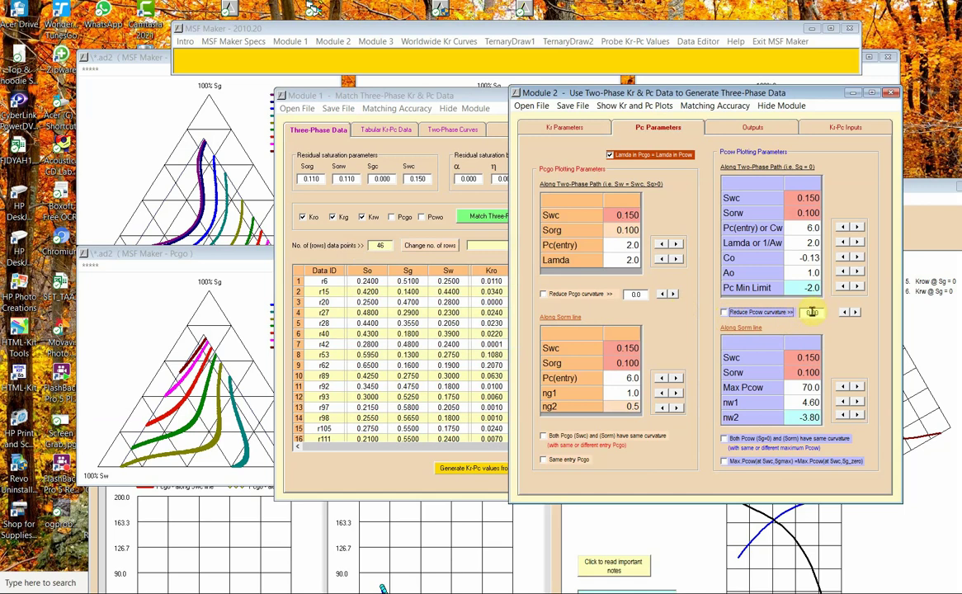
drag(813, 312, 822, 311)
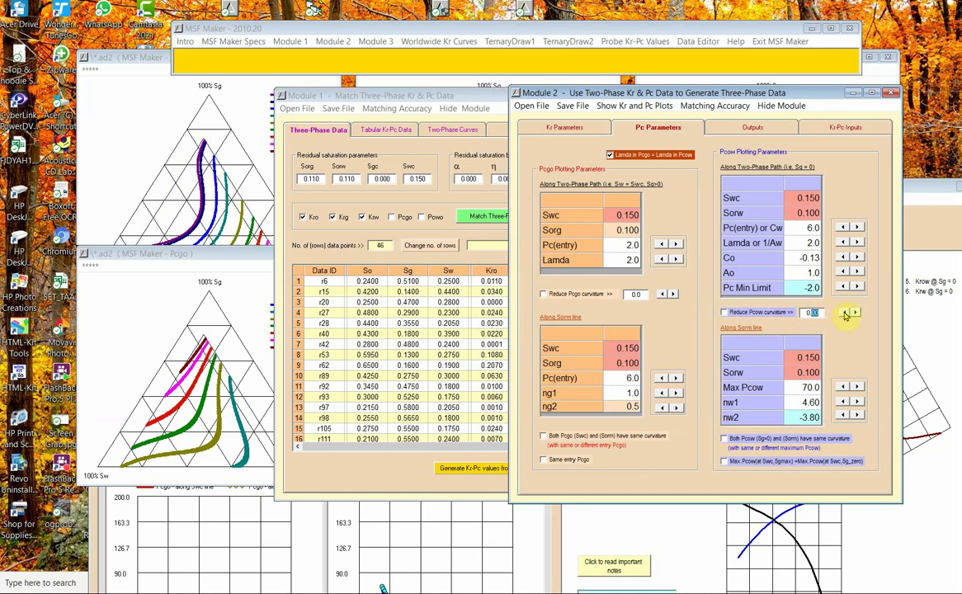
text(5)
click(731, 128)
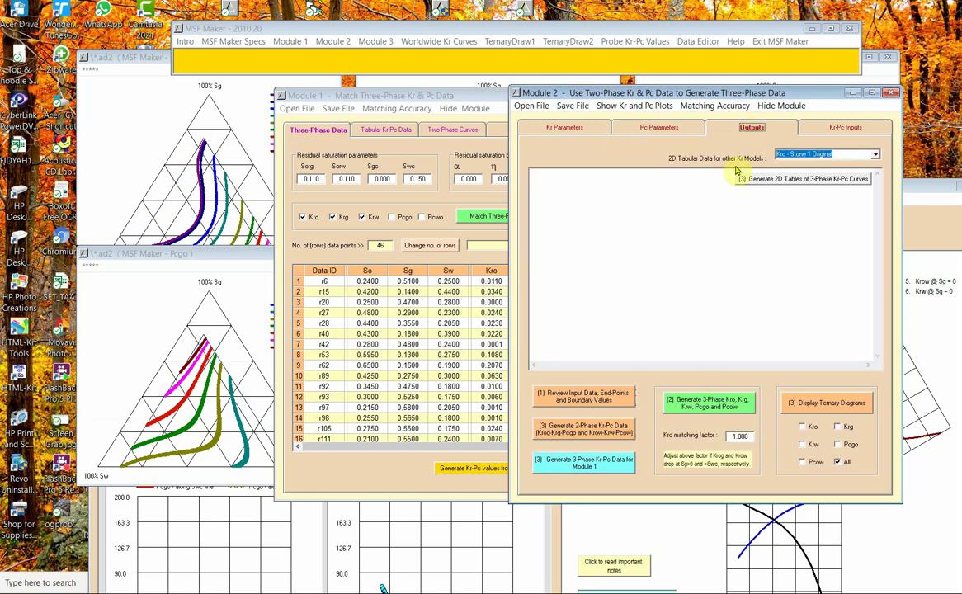
click(609, 464)
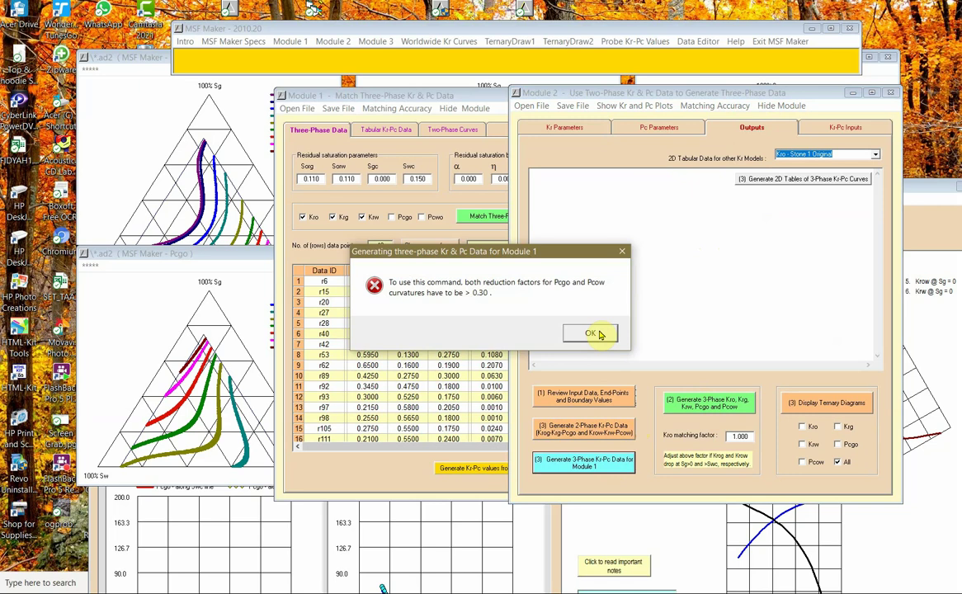
click(598, 334)
Step: Set the Pcow curvature reduction factor to 1.00 and retry generating the three-phase data for Module 1
click(659, 129)
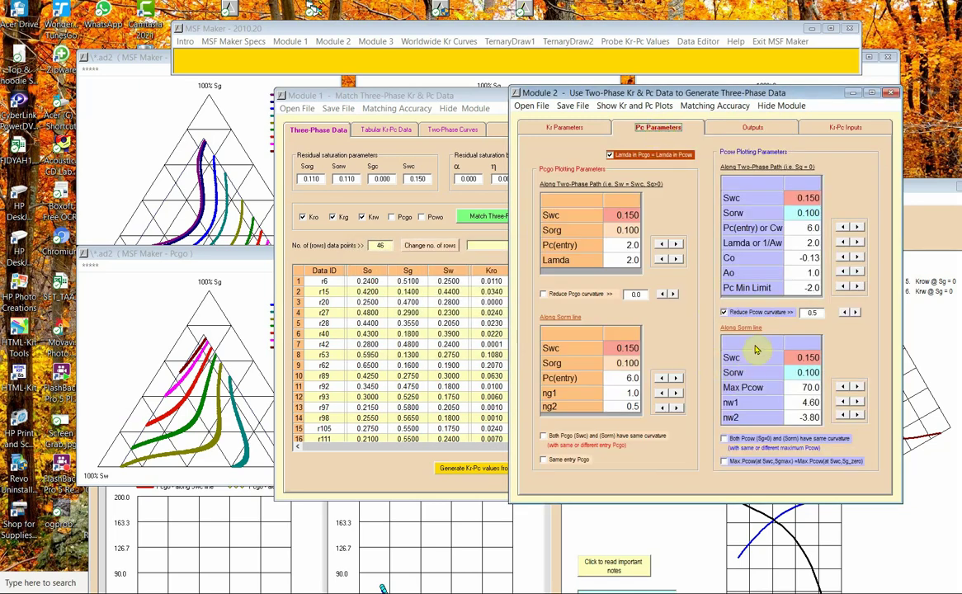
double_click(810, 315)
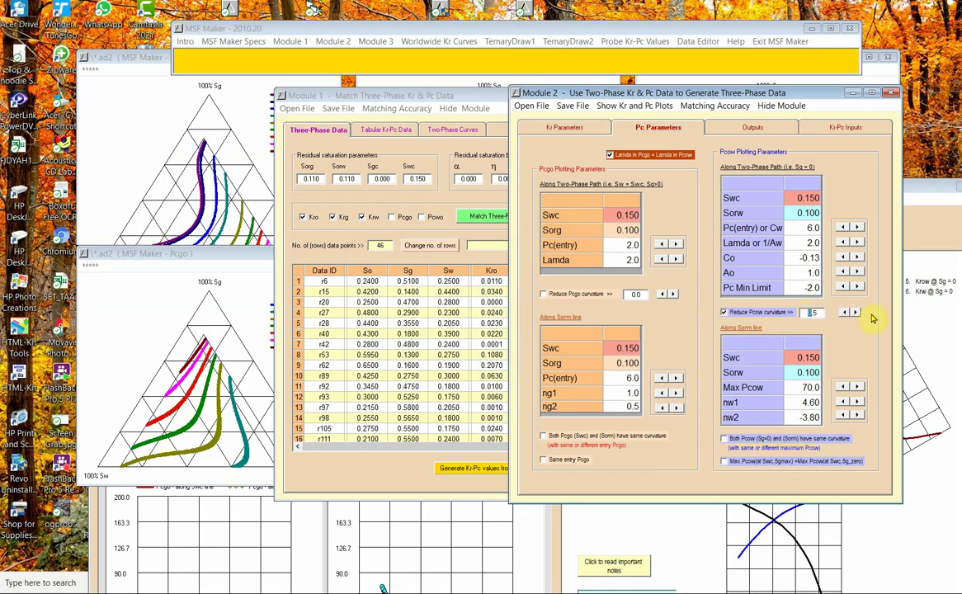
click(748, 129)
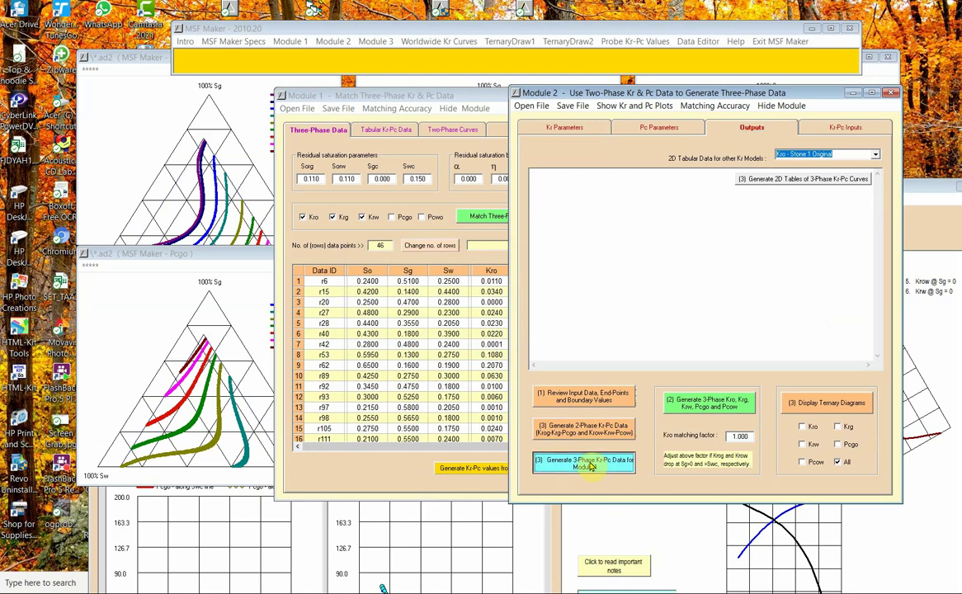
click(584, 463)
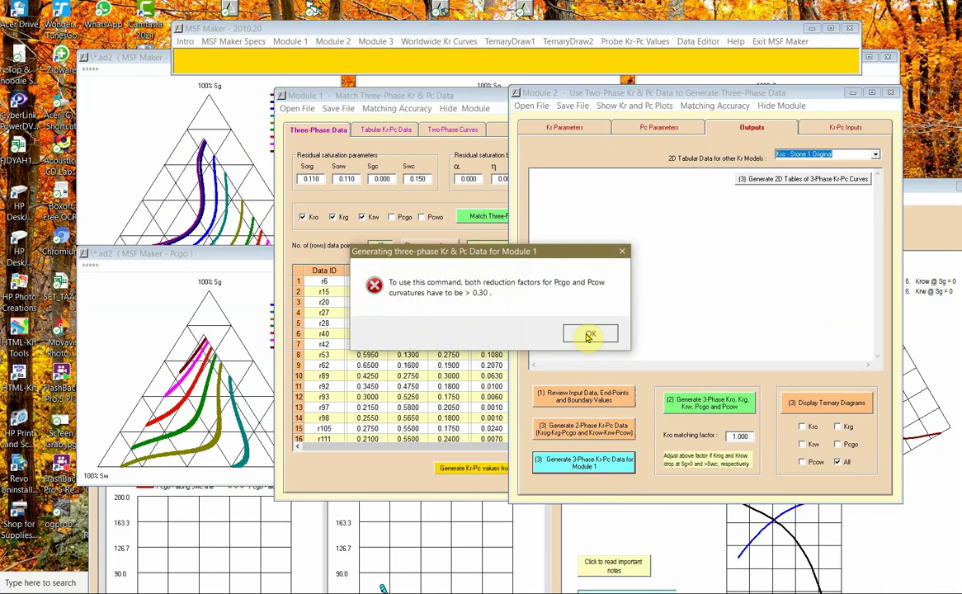
click(591, 335)
Step: Enable the Pcgo curvature reduction and set its factor to 1.00 in the Module 2 Pc parameters
click(669, 131)
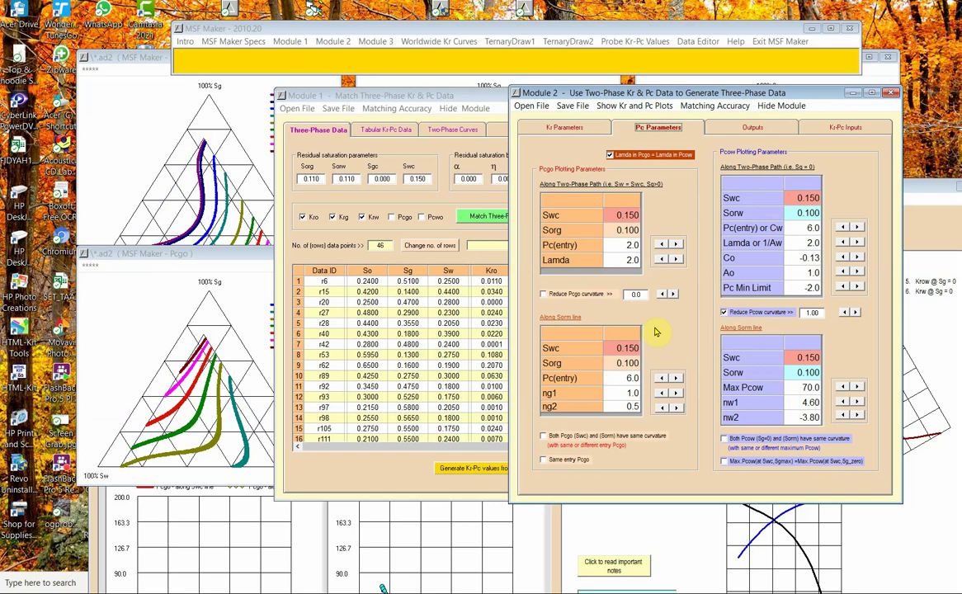
click(544, 295)
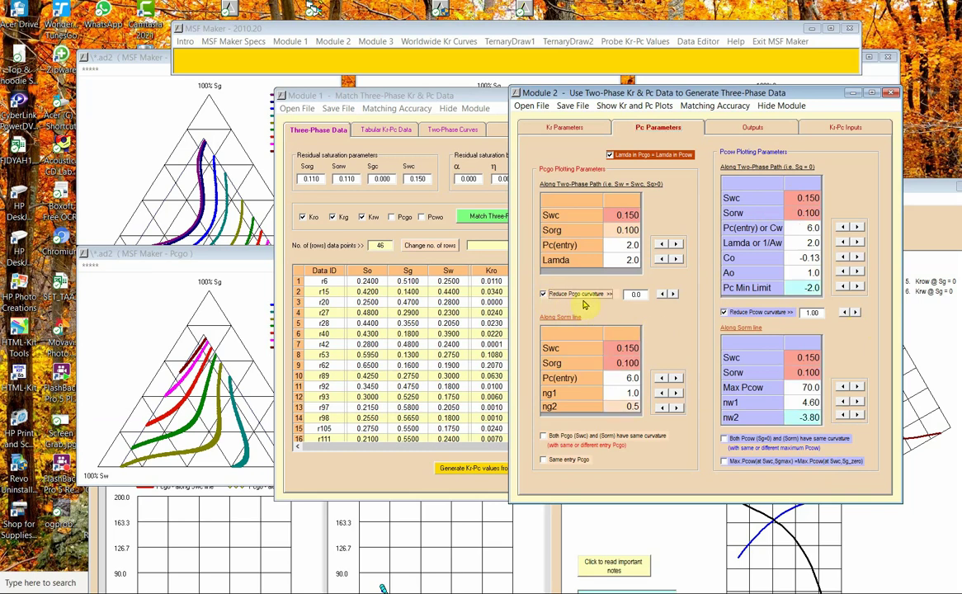
click(639, 294)
click(665, 294)
click(670, 293)
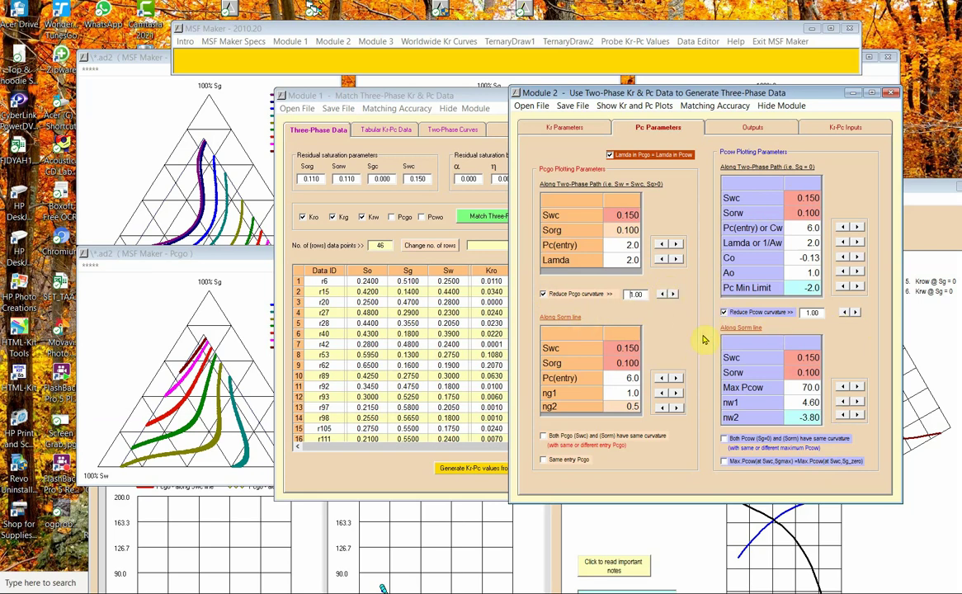
Step: Generate the three-phase Kr-Pc data for Module 1 and save it as sep28.ld3 in the ld3 folder
click(708, 126)
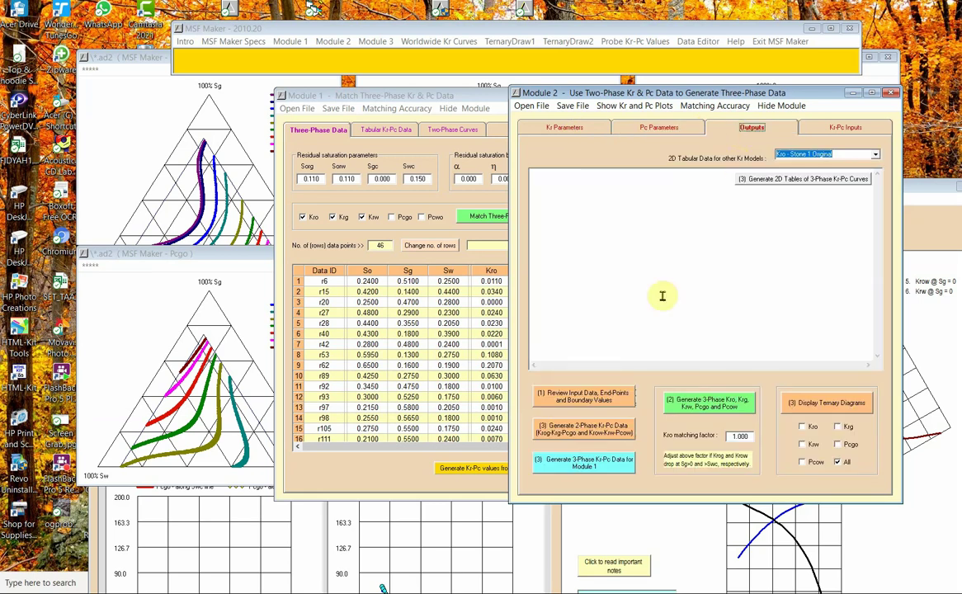
click(580, 467)
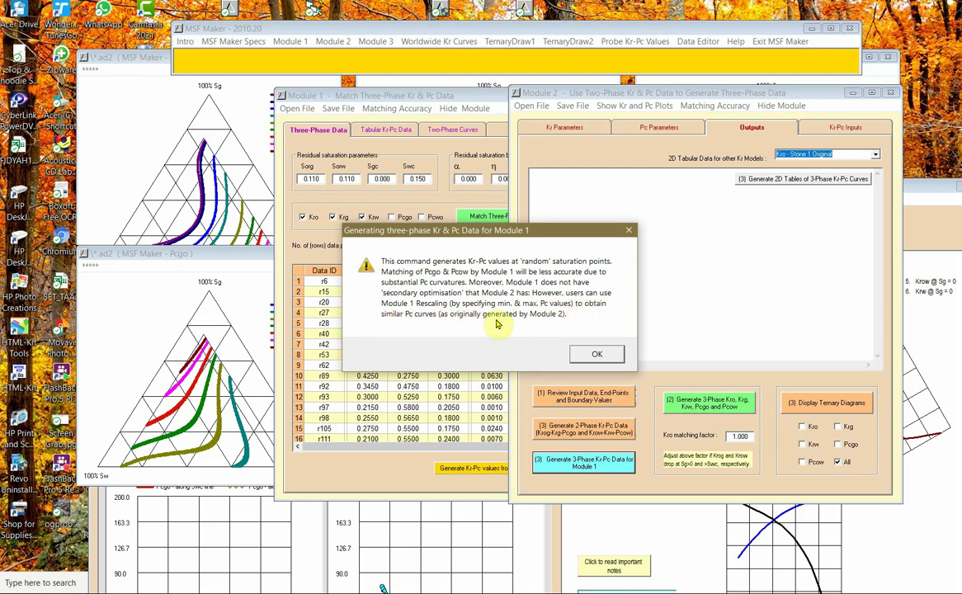
click(603, 358)
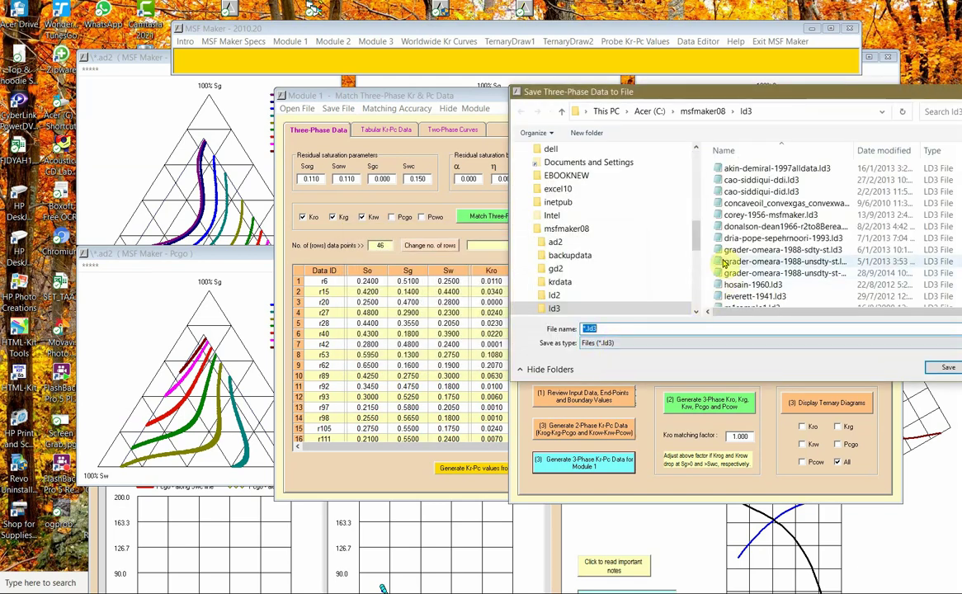
click(628, 328)
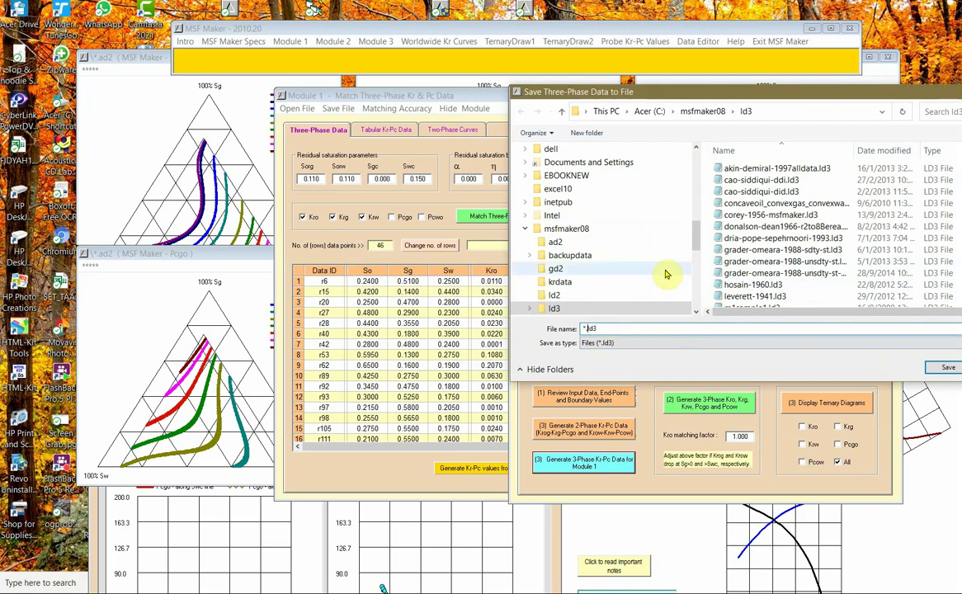
key(Home)
key(Delete)
text(sep28)
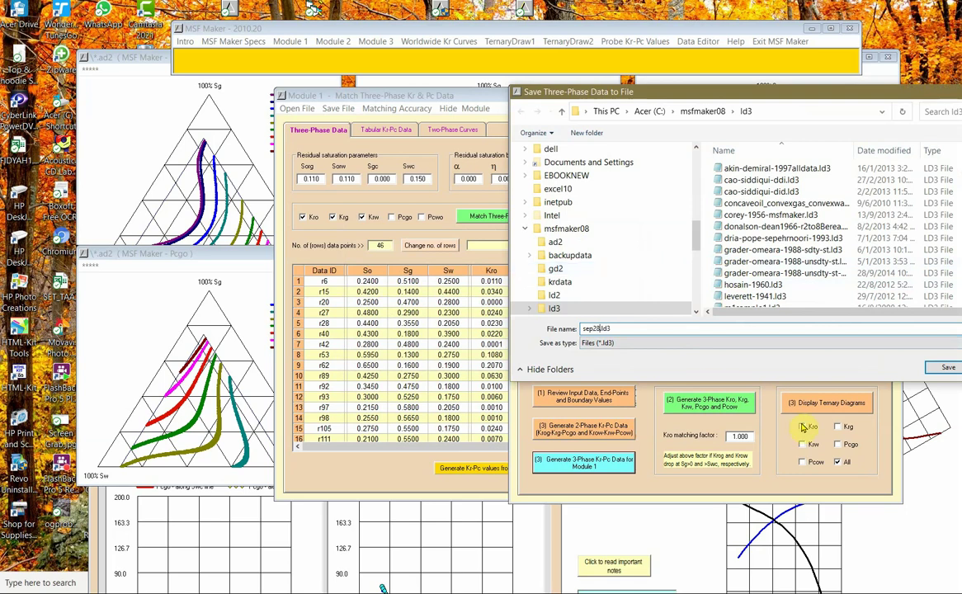
click(953, 368)
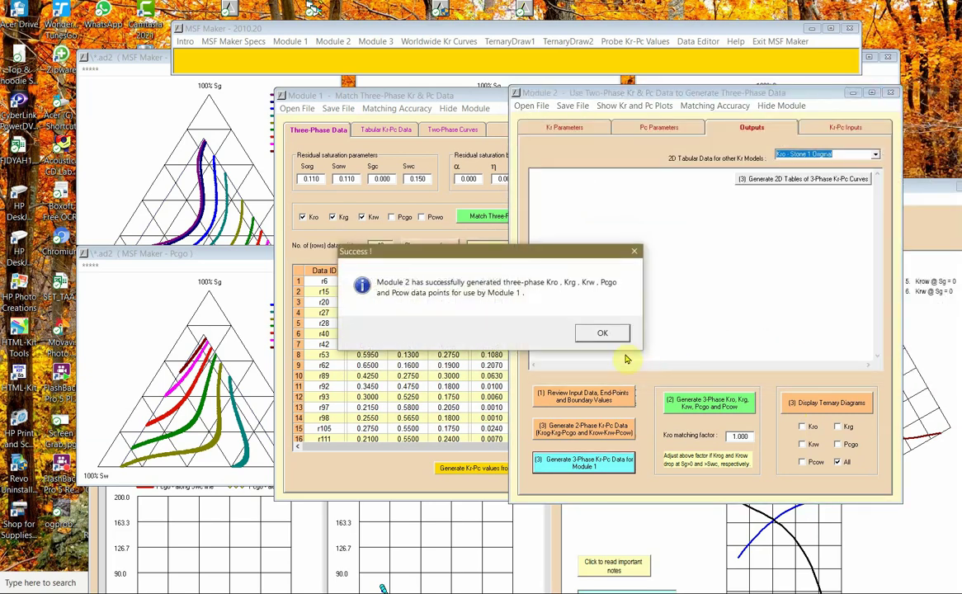
click(595, 333)
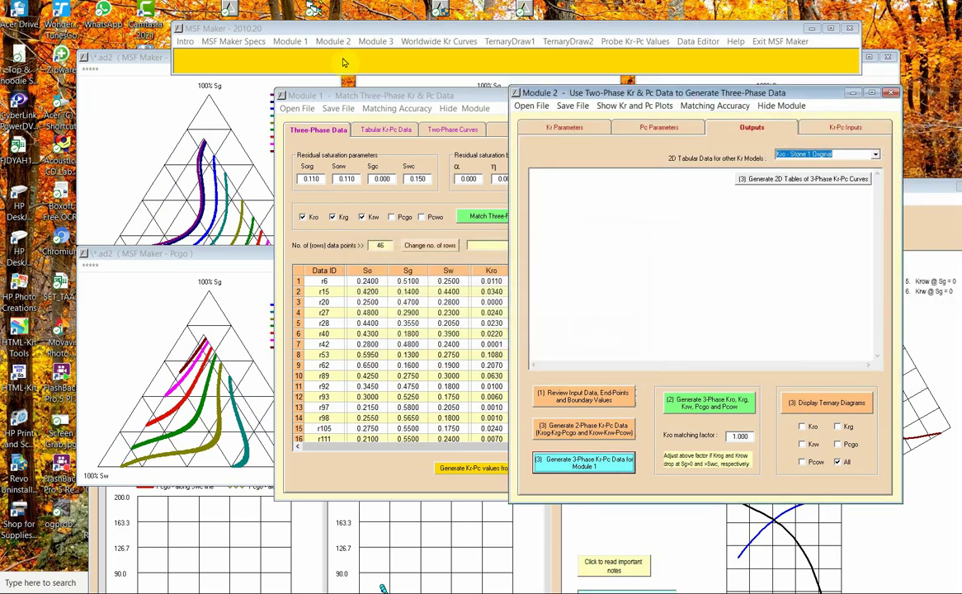
Step: Open sep28.ld3 in Module 1 and match its three-phase Kro, Krg, Krw, Pcgo and Pcow data
click(293, 44)
click(302, 64)
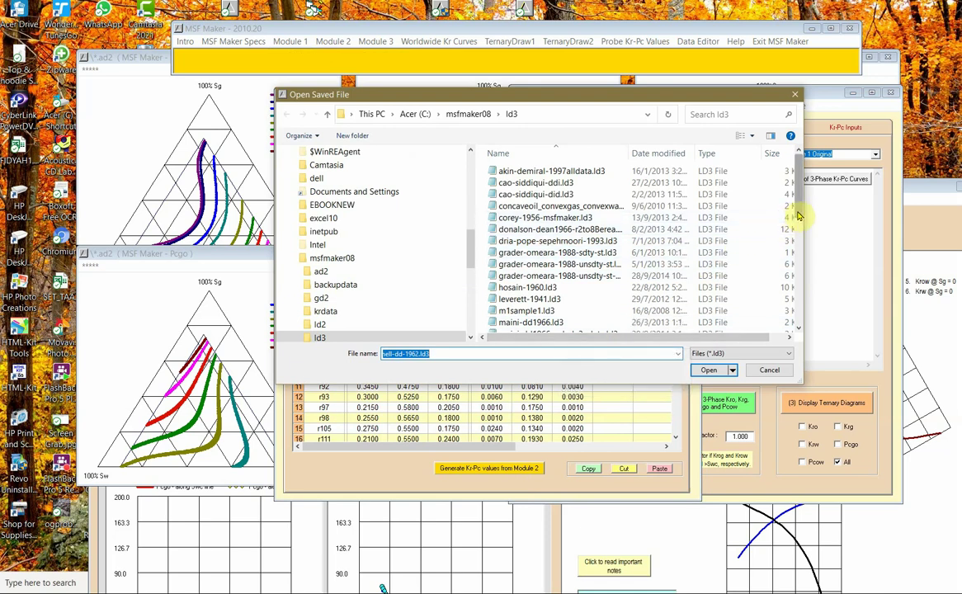
drag(799, 208, 797, 307)
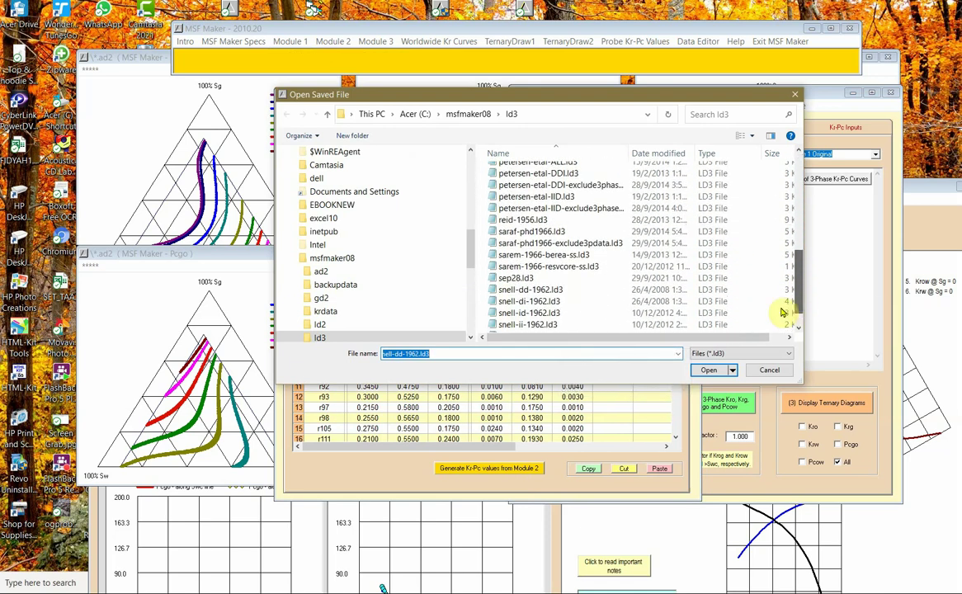
click(527, 279)
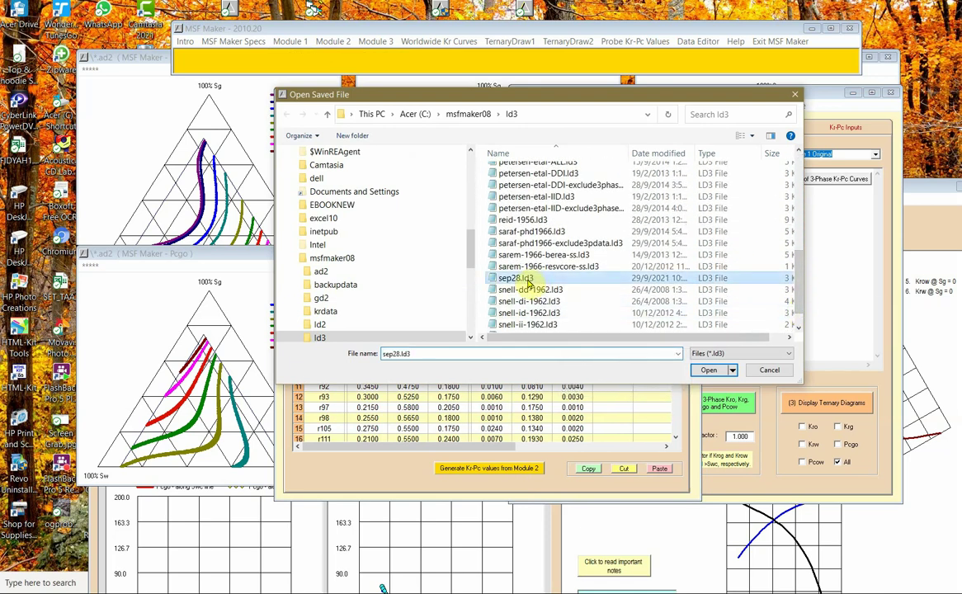
click(713, 373)
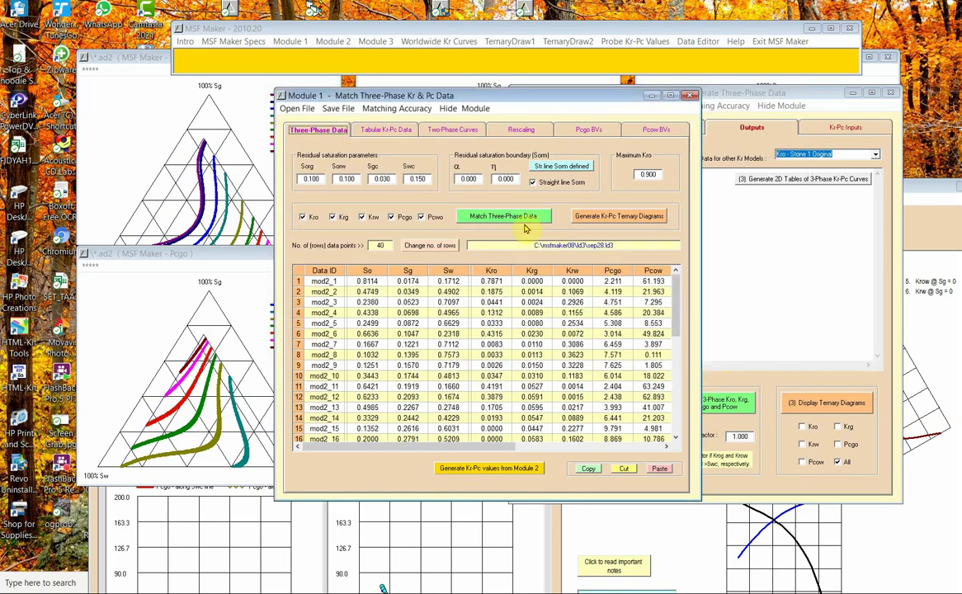
click(515, 218)
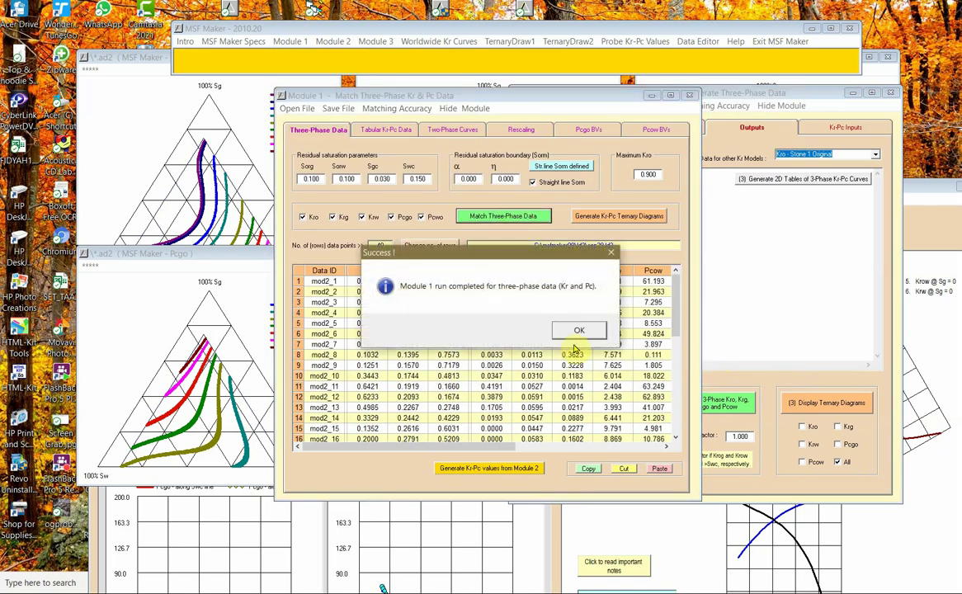
click(578, 333)
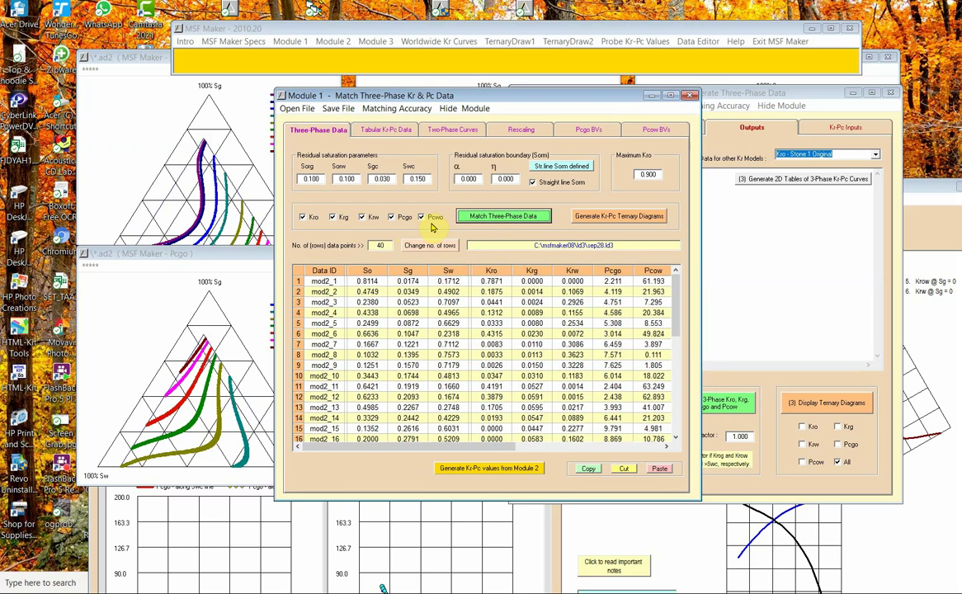
Step: Match the sep28.ld3 three-phase data again in Module 1 and generate its Kr-Pc ternary diagrams
click(761, 493)
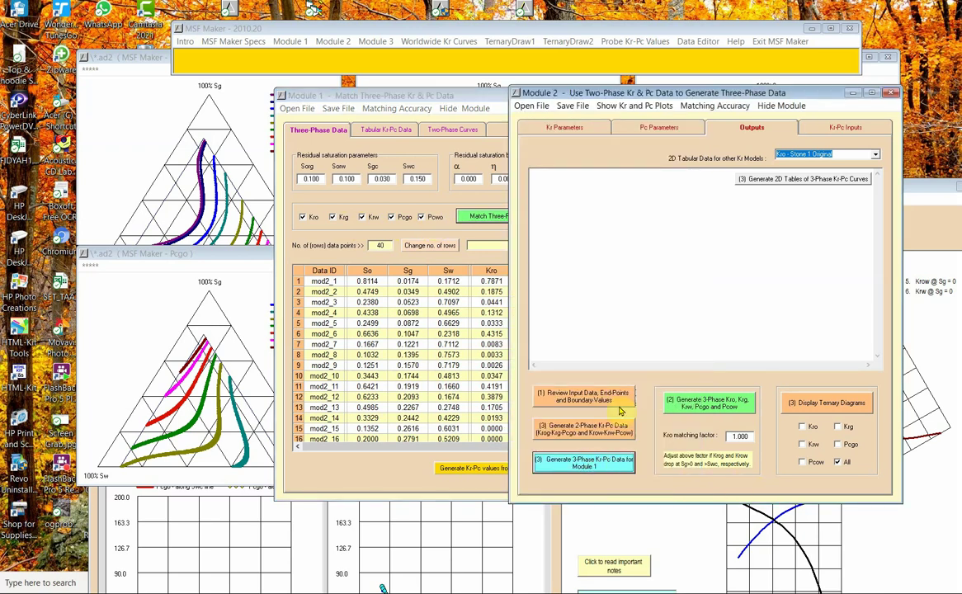
click(426, 151)
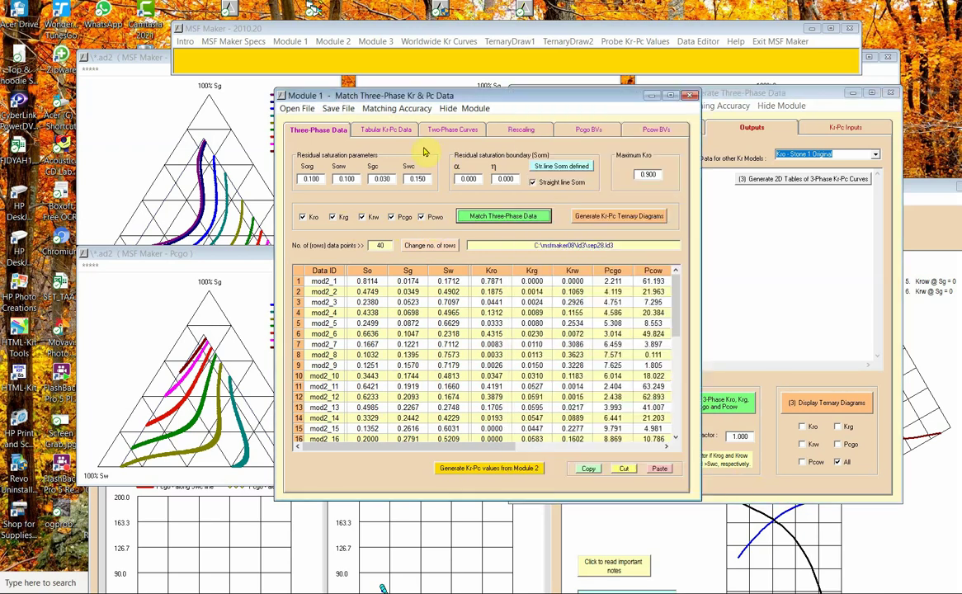
click(509, 219)
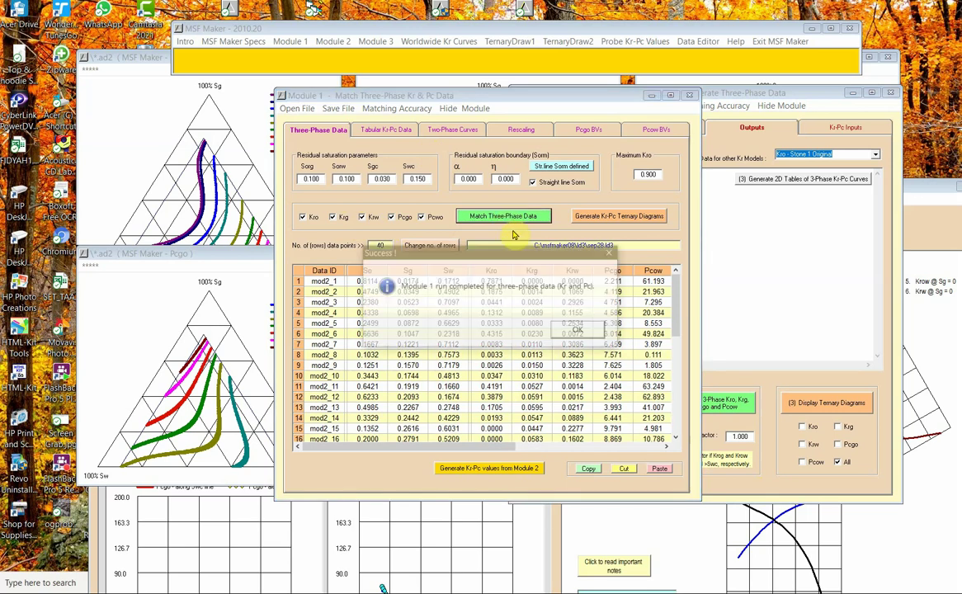
click(581, 332)
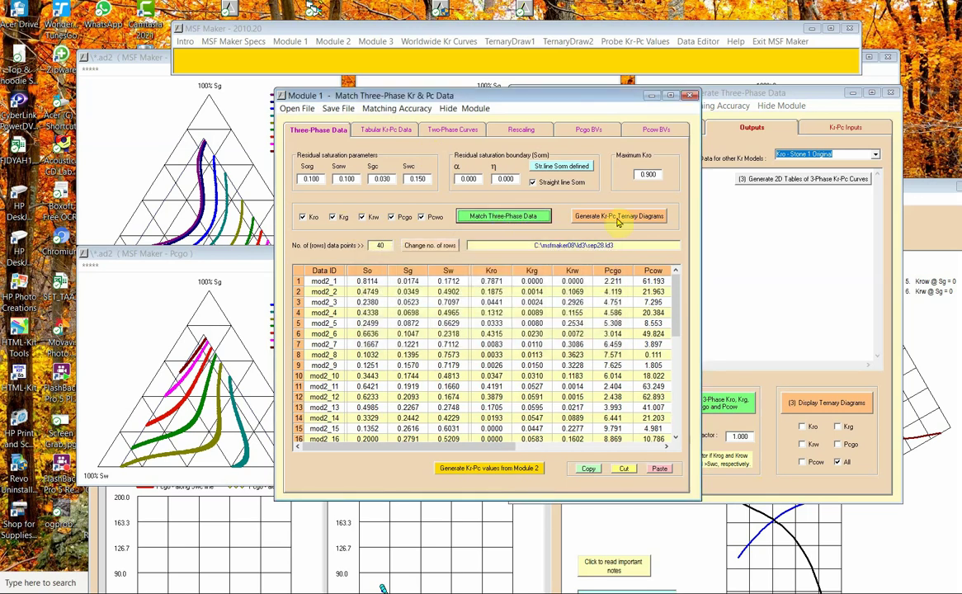
click(618, 219)
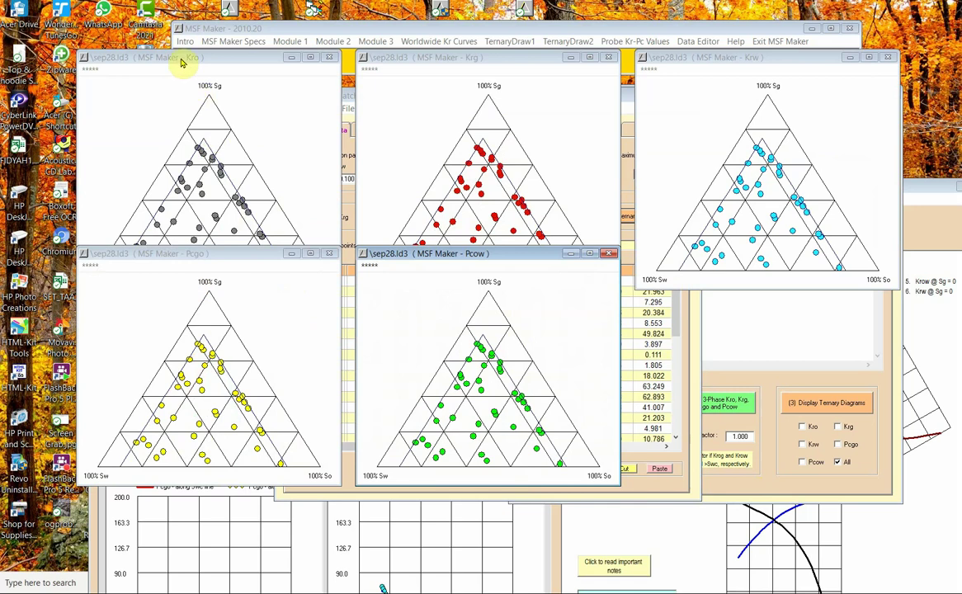
Step: Draw the Kro contours on the sep28.ld3 Kro diagram and place it beside the *.ad2 Kro diagram for comparison
drag(182, 62, 444, 109)
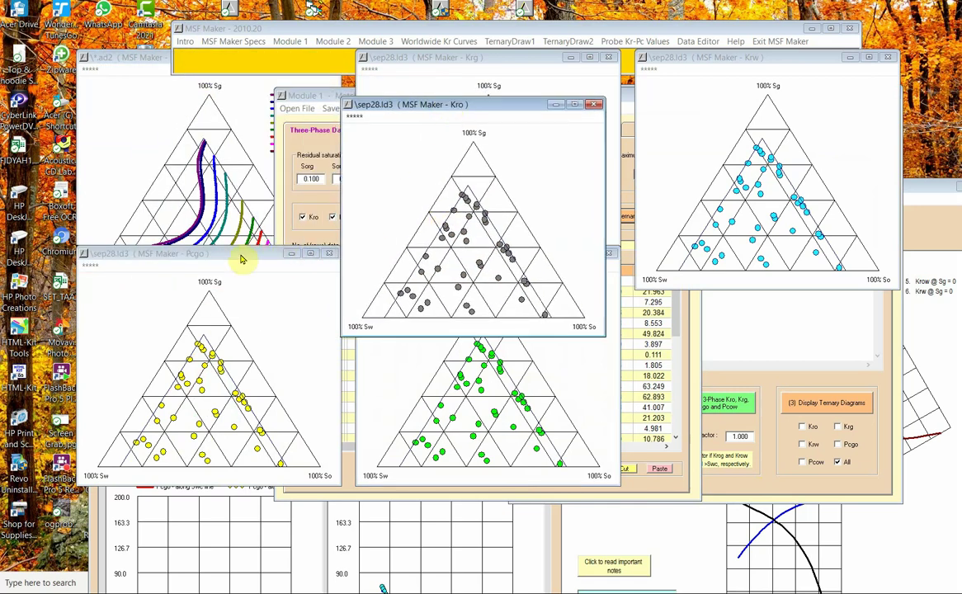
drag(243, 258, 785, 326)
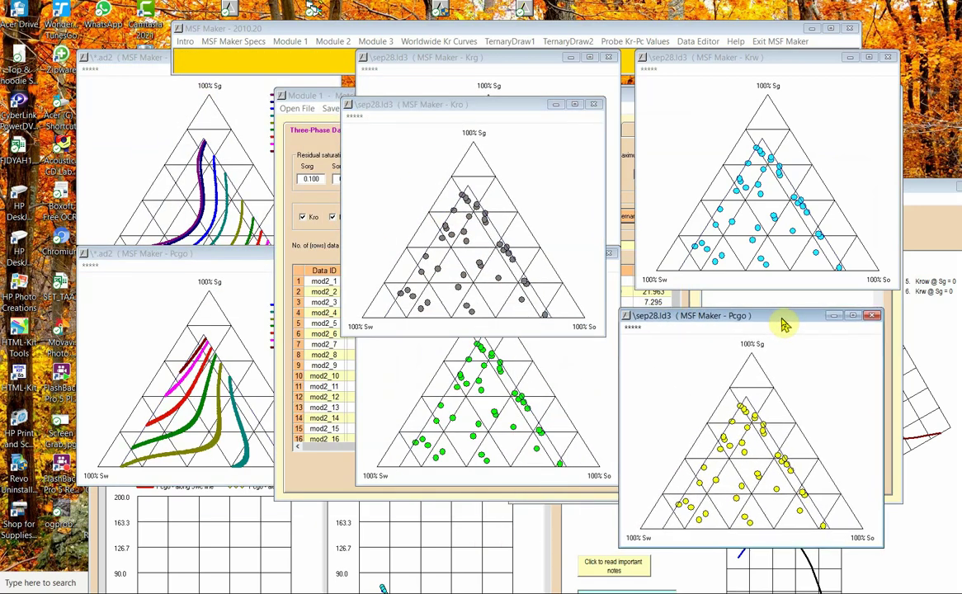
click(406, 149)
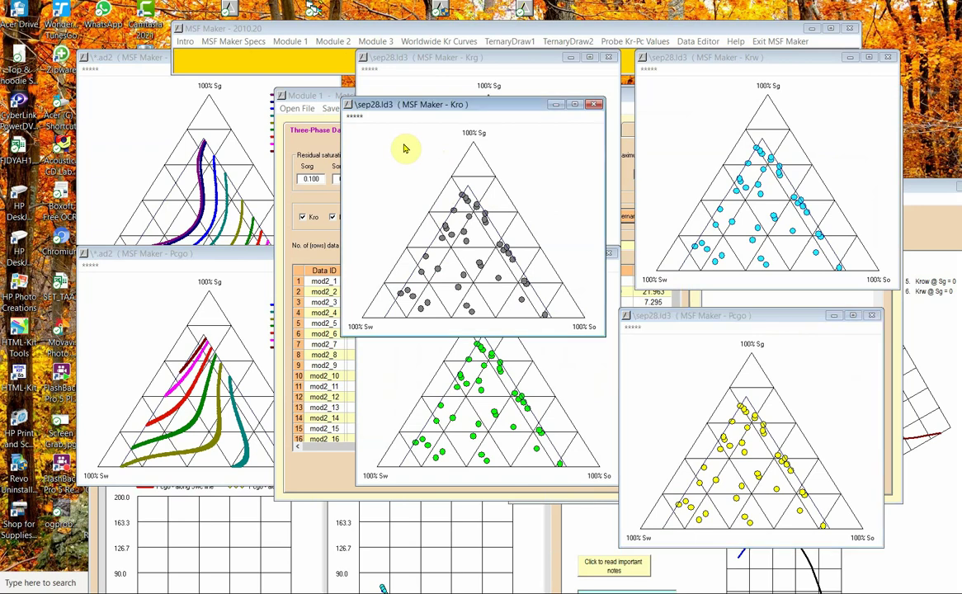
right_click(347, 125)
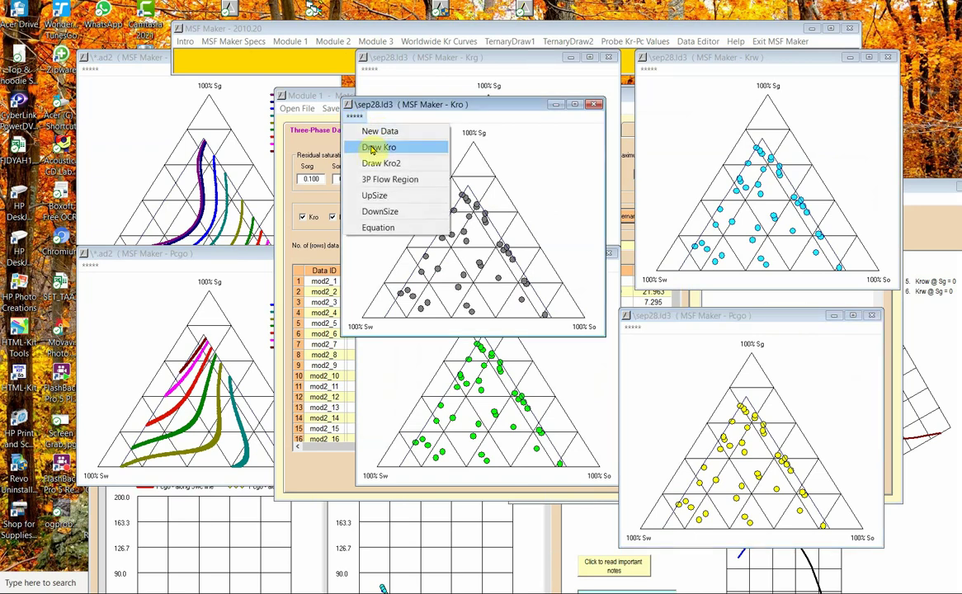
click(373, 149)
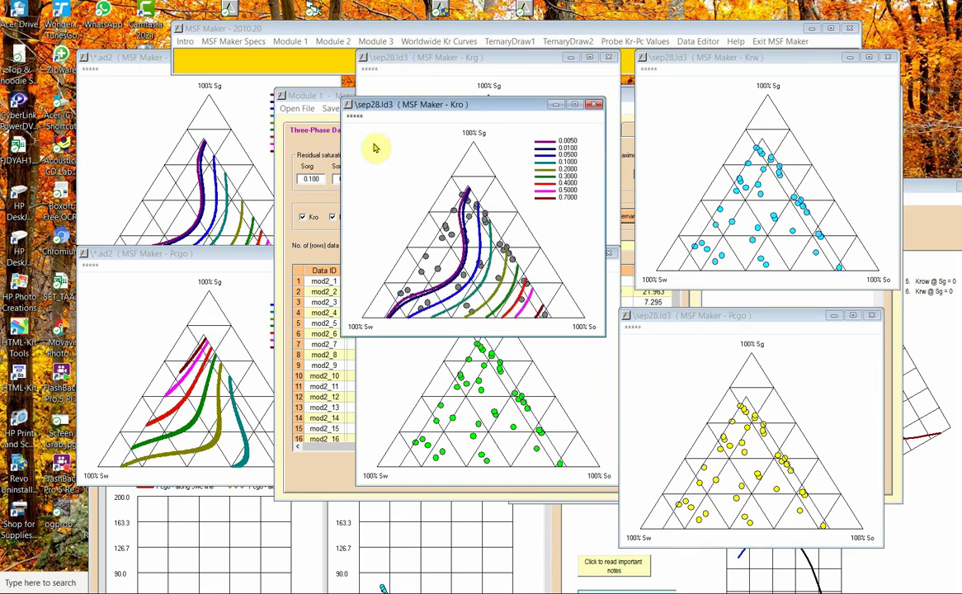
click(118, 168)
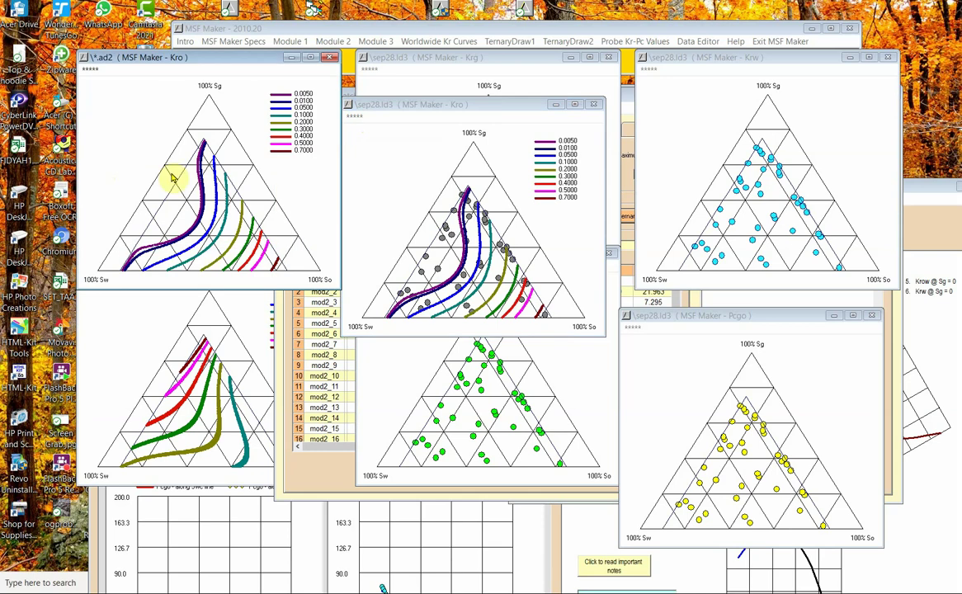
drag(392, 105, 404, 58)
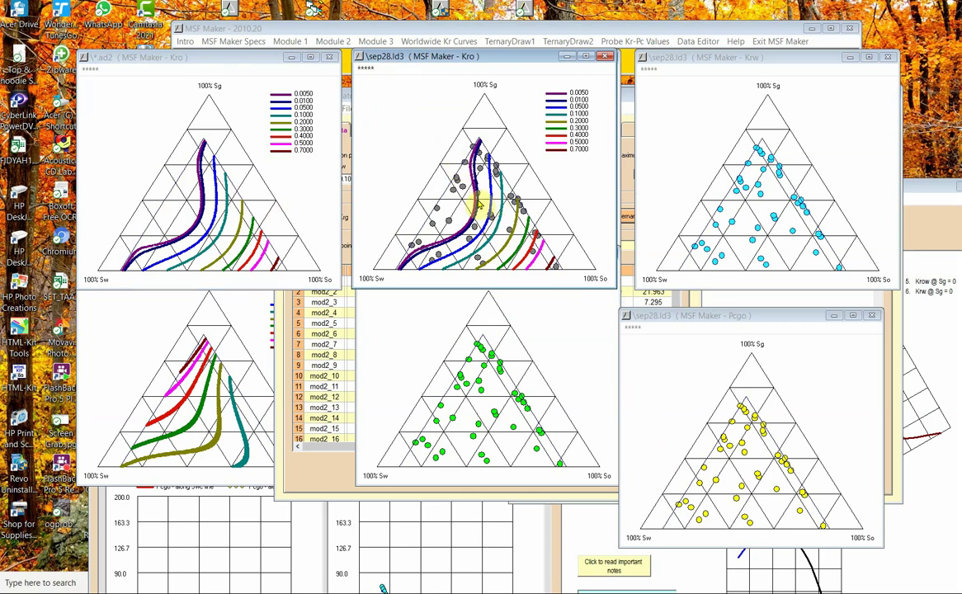
Step: Draw the Krw contours on the sep28.ld3 Krw ternary diagram
click(693, 140)
click(650, 71)
click(673, 100)
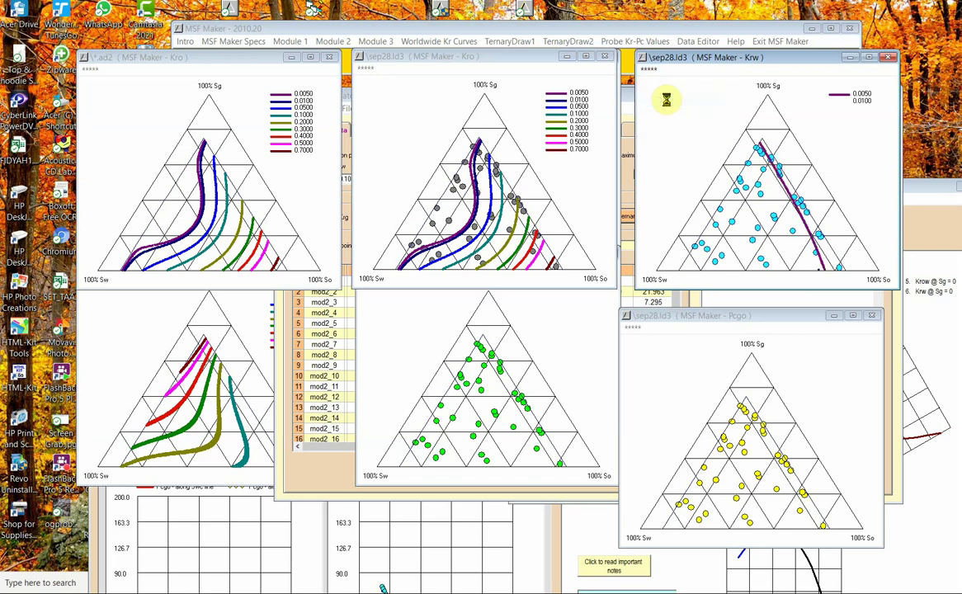
Step: Move the sep28.ld3 Kro and Krg diagrams and the Module 1 window aside to uncover the *.ad2 Krg diagram
drag(512, 64, 615, 391)
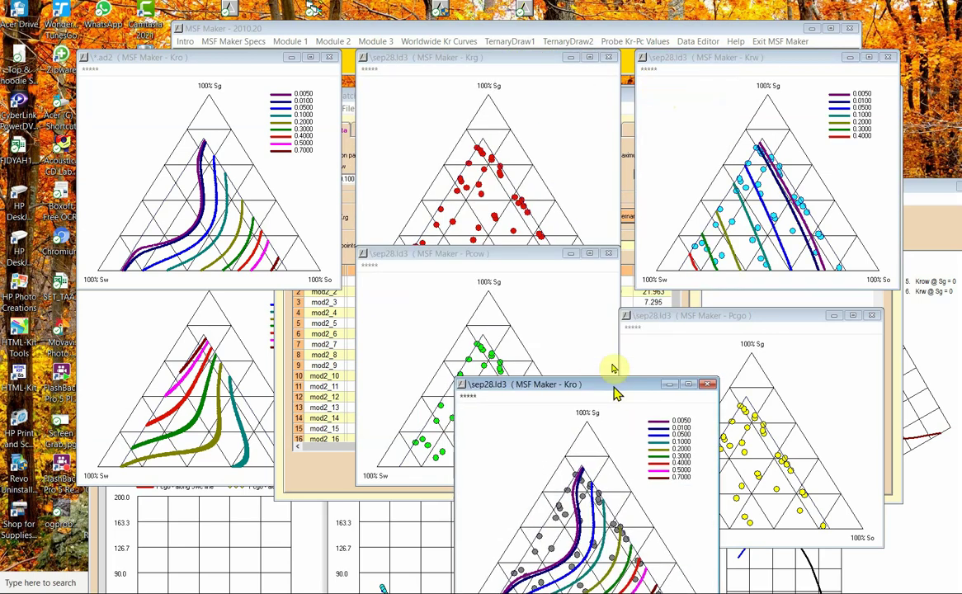
drag(433, 62, 448, 344)
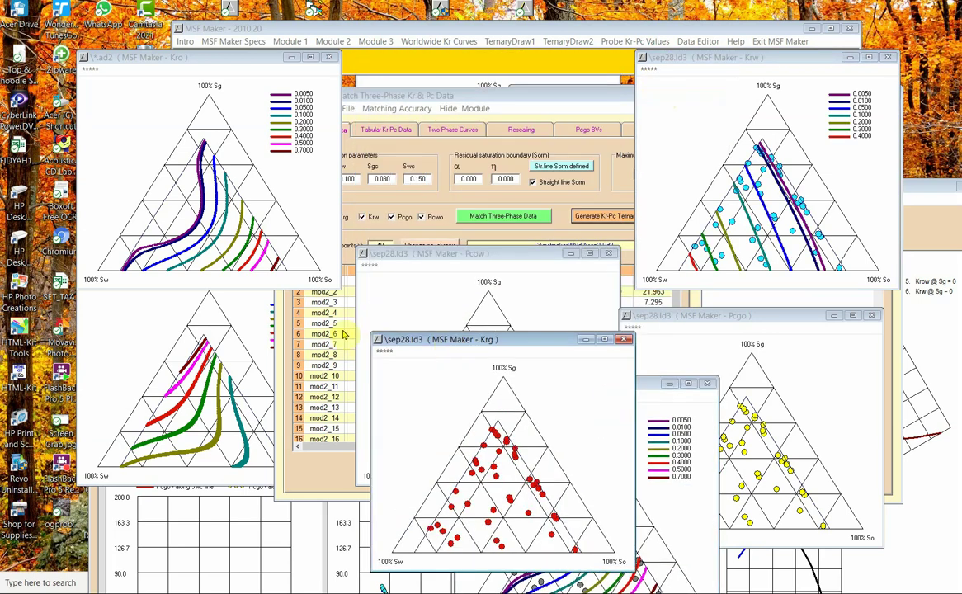
drag(462, 97, 462, 326)
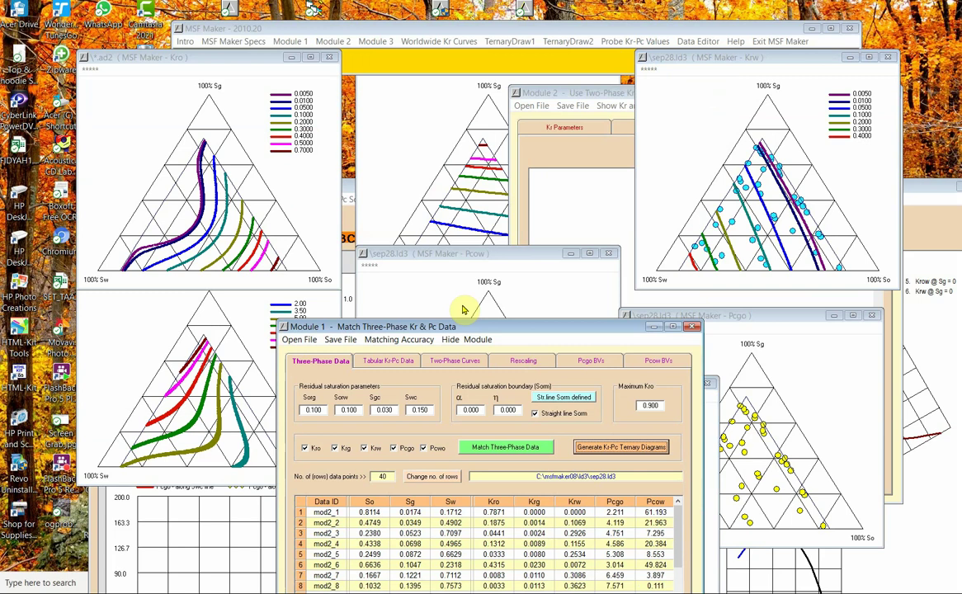
click(458, 165)
Step: Move the Module 2 window away and arrange the *.ad2 and sep28.ld3 Krw diagrams side by side for comparison
drag(692, 58, 788, 109)
click(685, 207)
drag(627, 93, 514, 390)
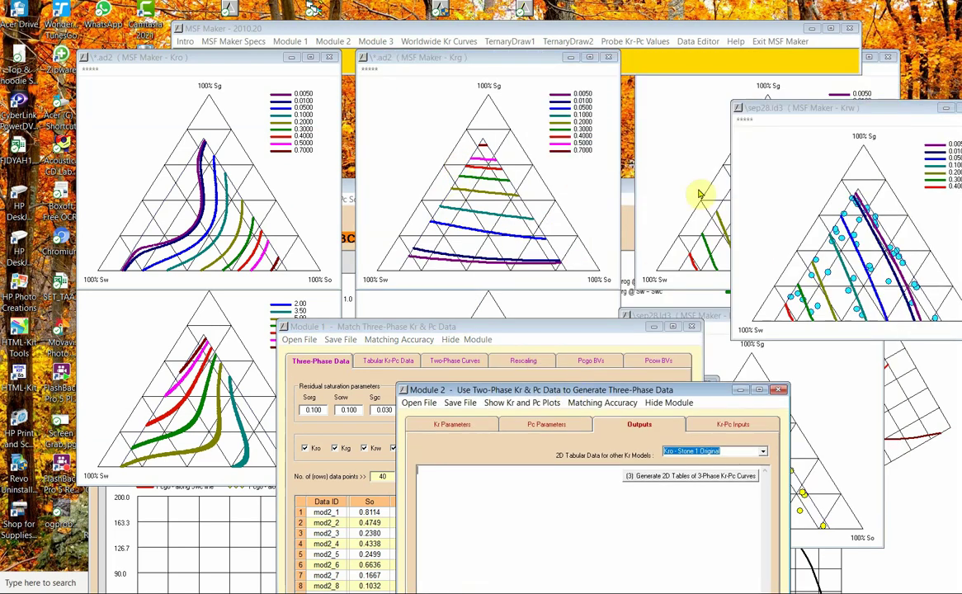
click(702, 179)
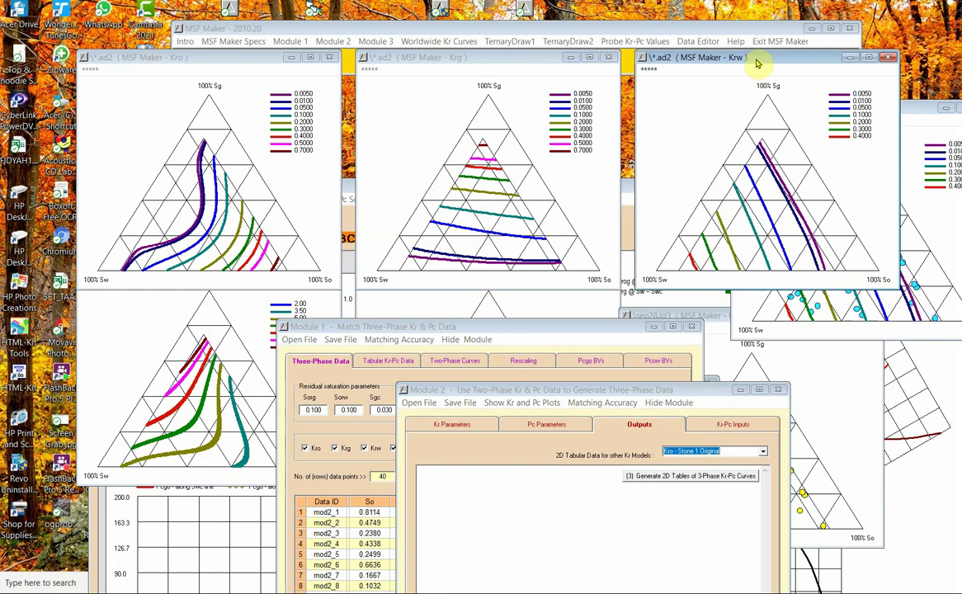
drag(694, 57, 520, 90)
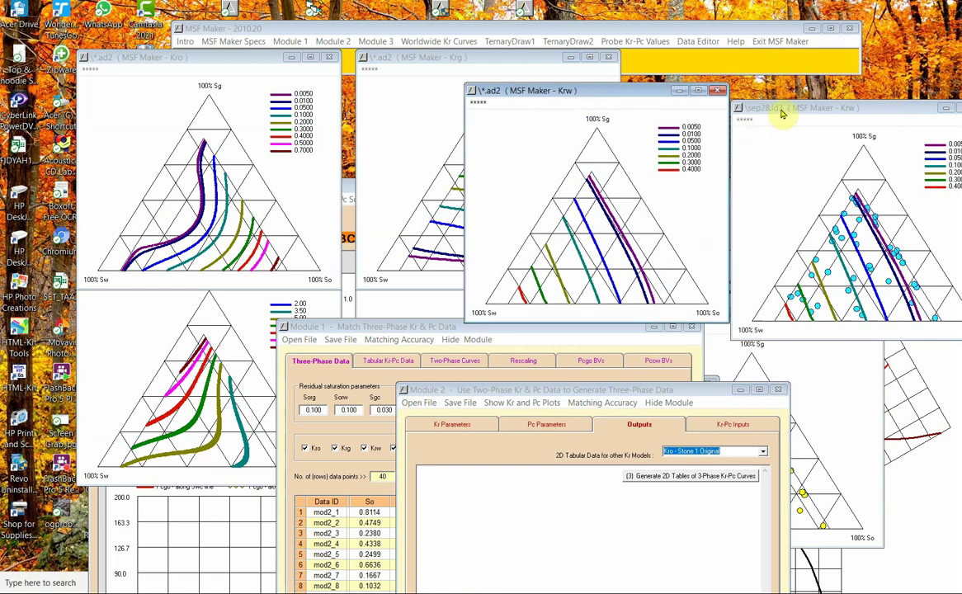
drag(782, 114, 768, 95)
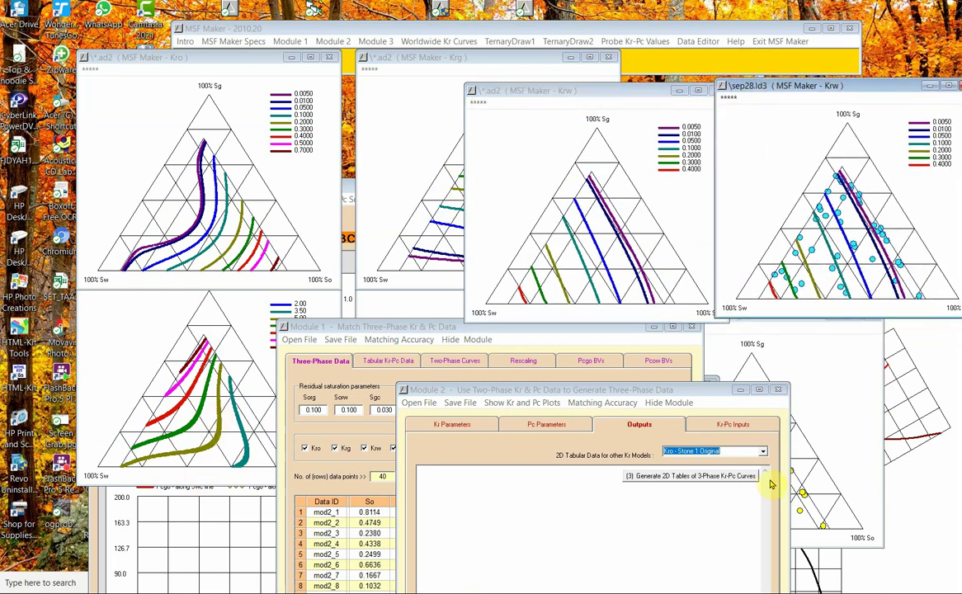
Step: Draw the Pcgo contours on the sep28.ld3 Pcgo ternary diagram
click(832, 424)
click(633, 328)
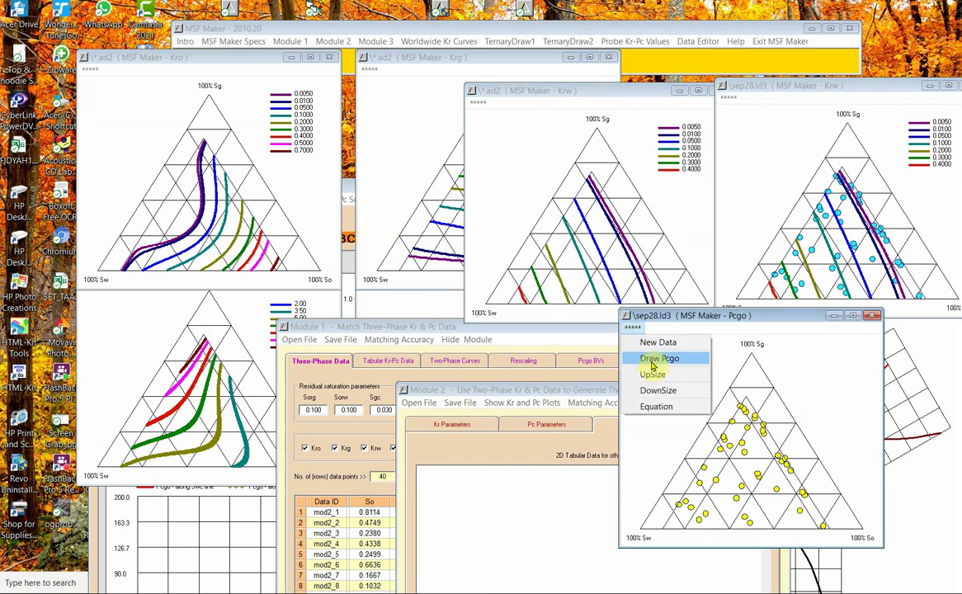
click(653, 363)
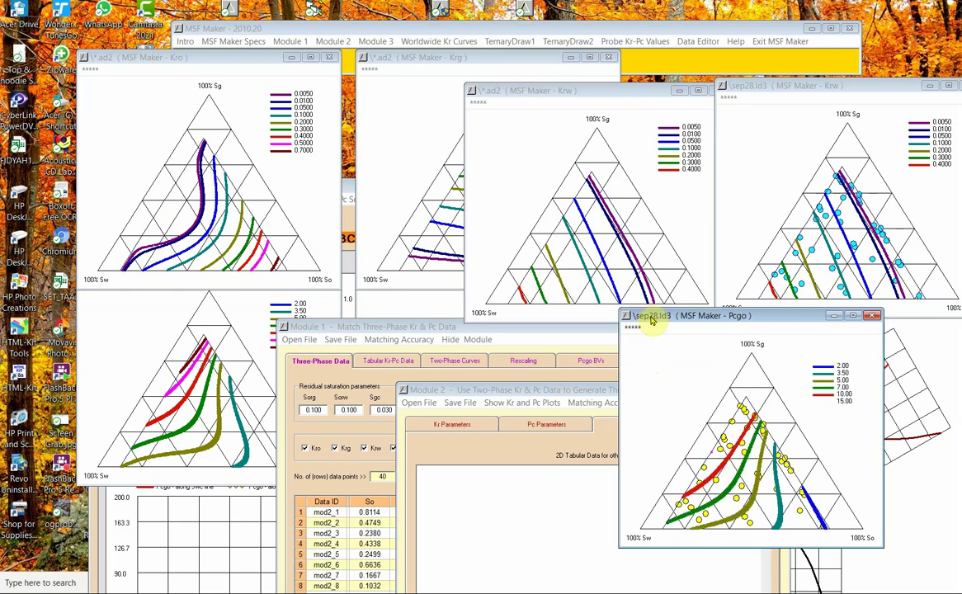
Step: Compare the sep28.ld3 and *.ad2 Pcgo diagrams side by side and close both of them
drag(652, 320, 337, 287)
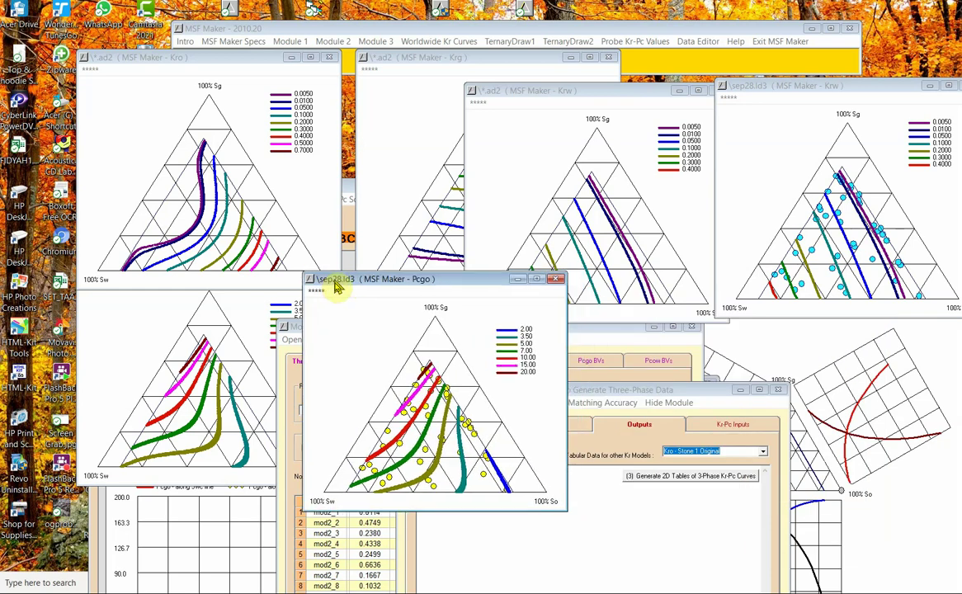
click(189, 300)
drag(189, 301, 167, 285)
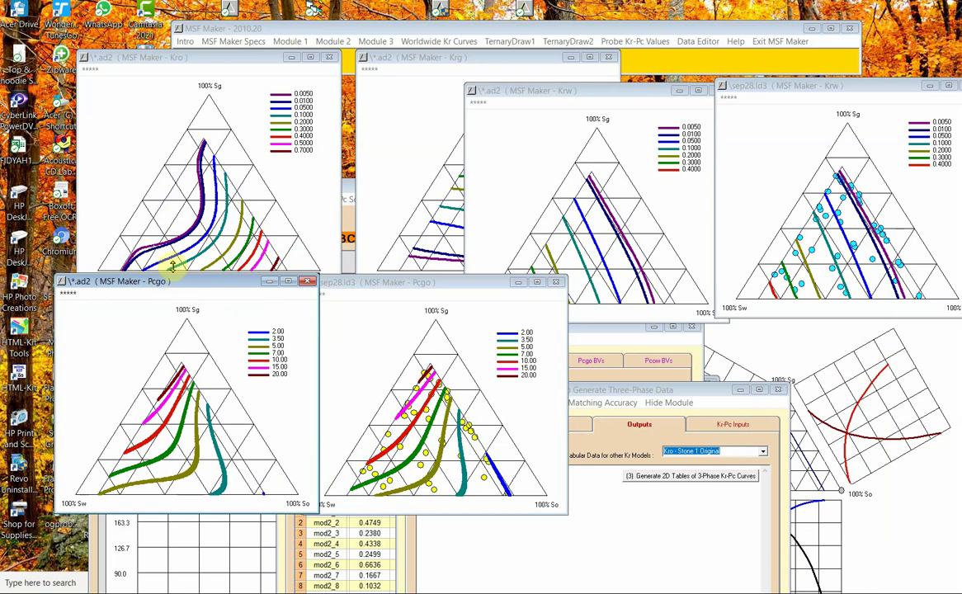
click(556, 283)
click(307, 282)
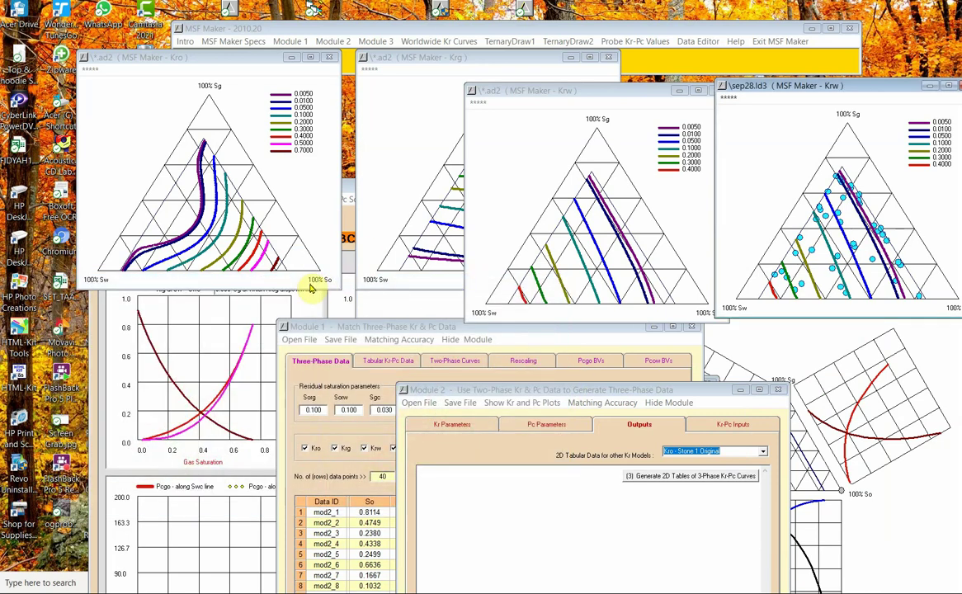
Step: Move the Module 2 Kr-Pc plots window out of the way and draw the Pcow contours on the sep28.ld3 Pcow diagram
click(204, 358)
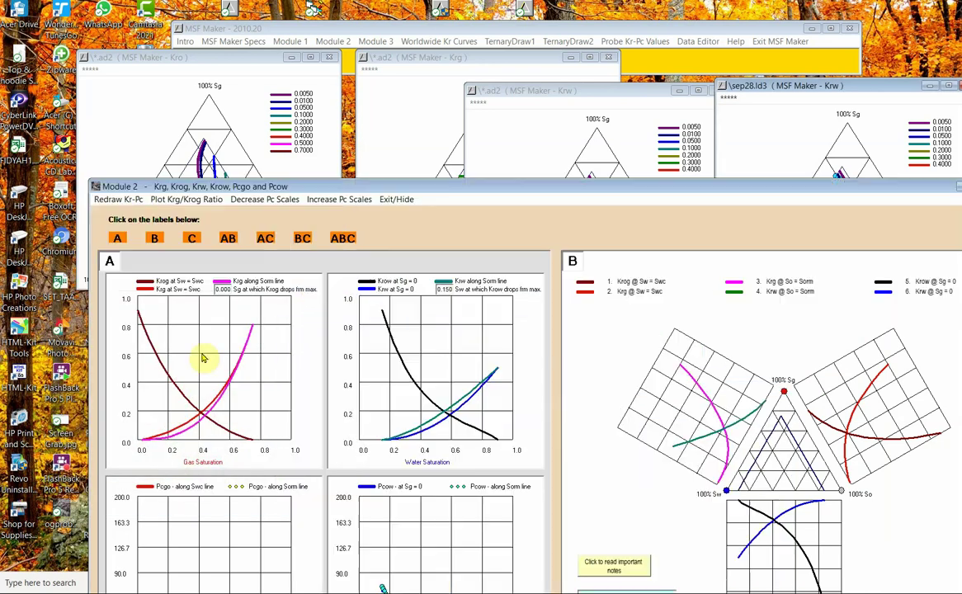
click(400, 198)
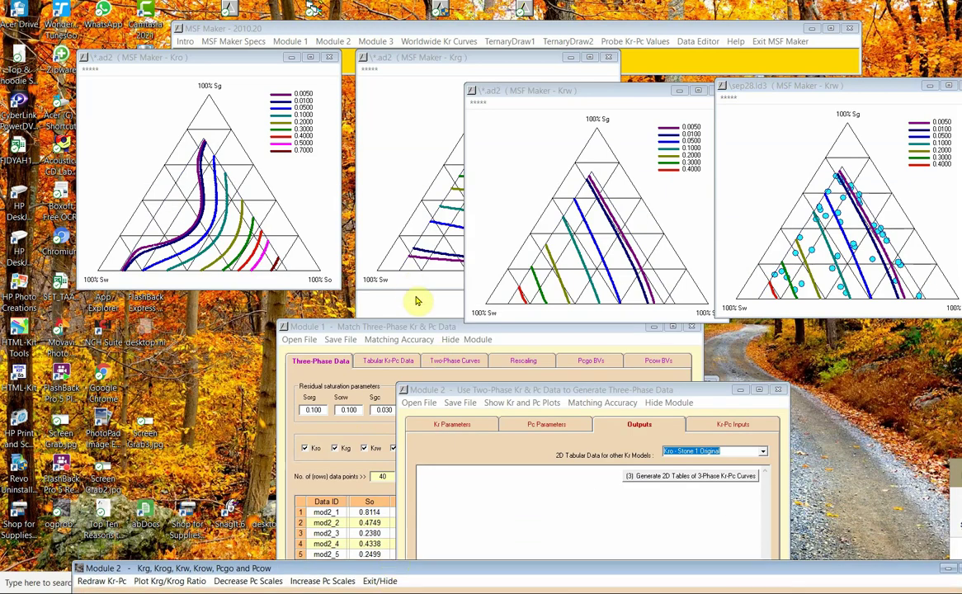
click(419, 339)
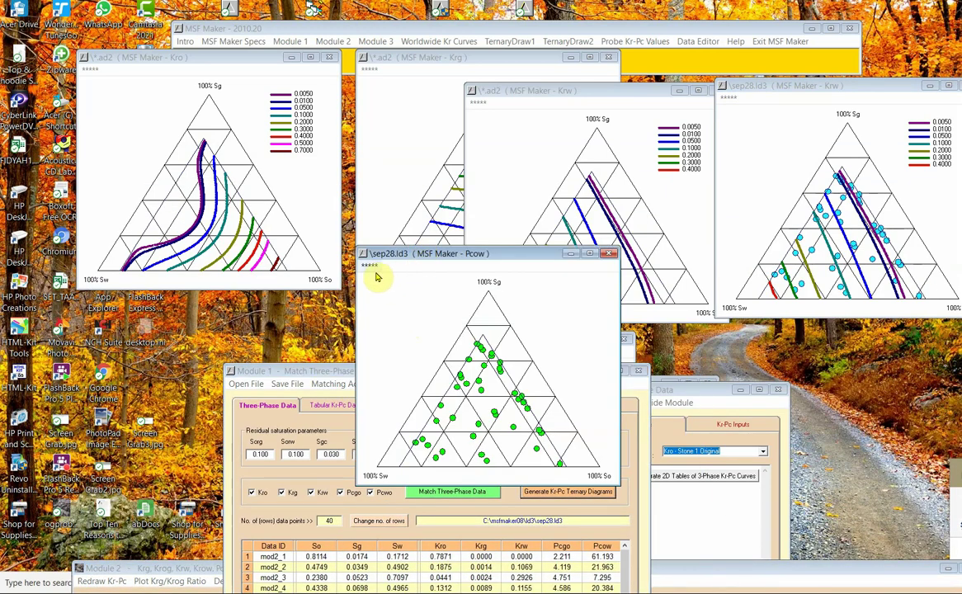
click(370, 267)
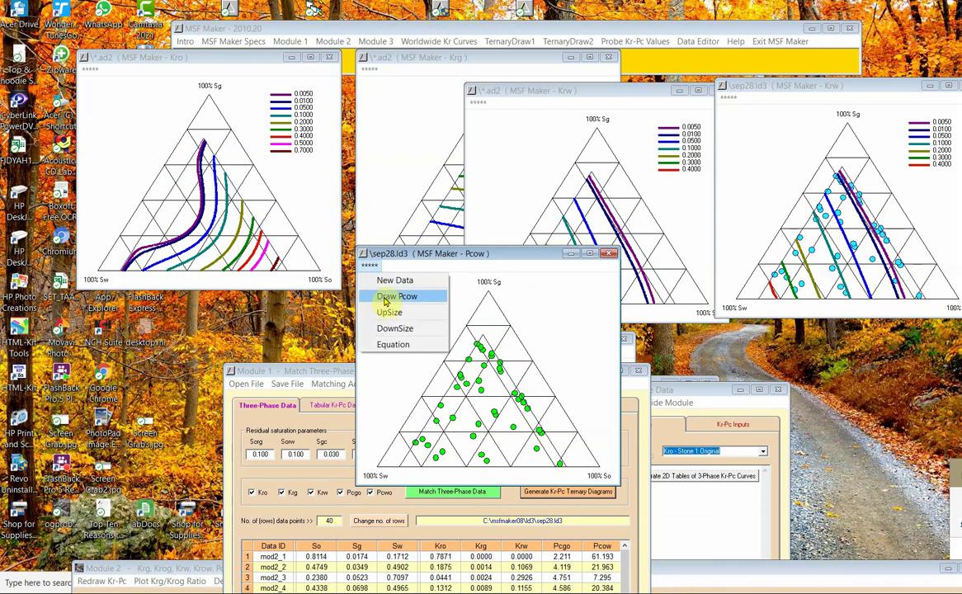
click(384, 299)
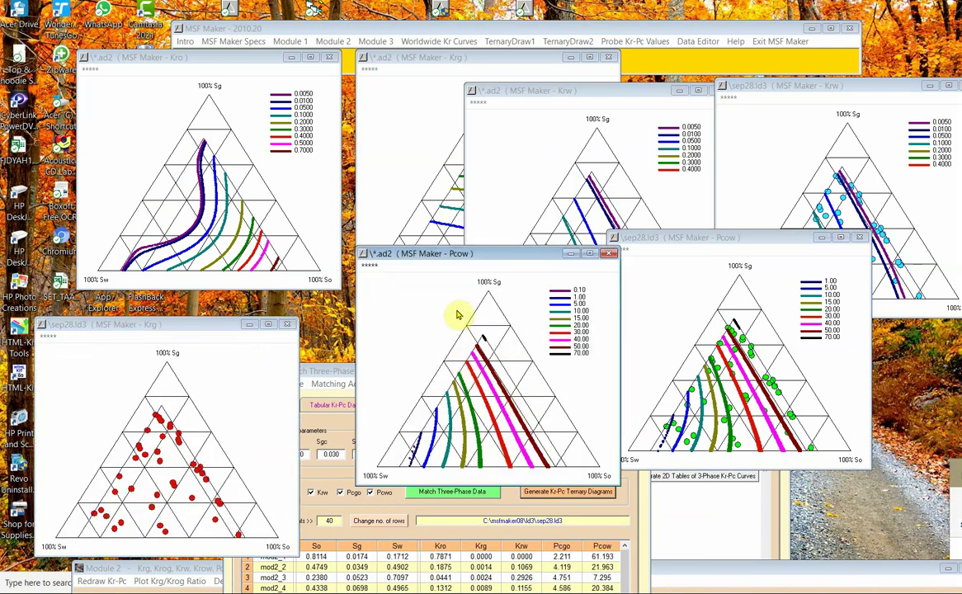
Step: Compare the *.ad2 and sep28.ld3 Pcow diagrams side by side and close both of them
drag(463, 254, 448, 237)
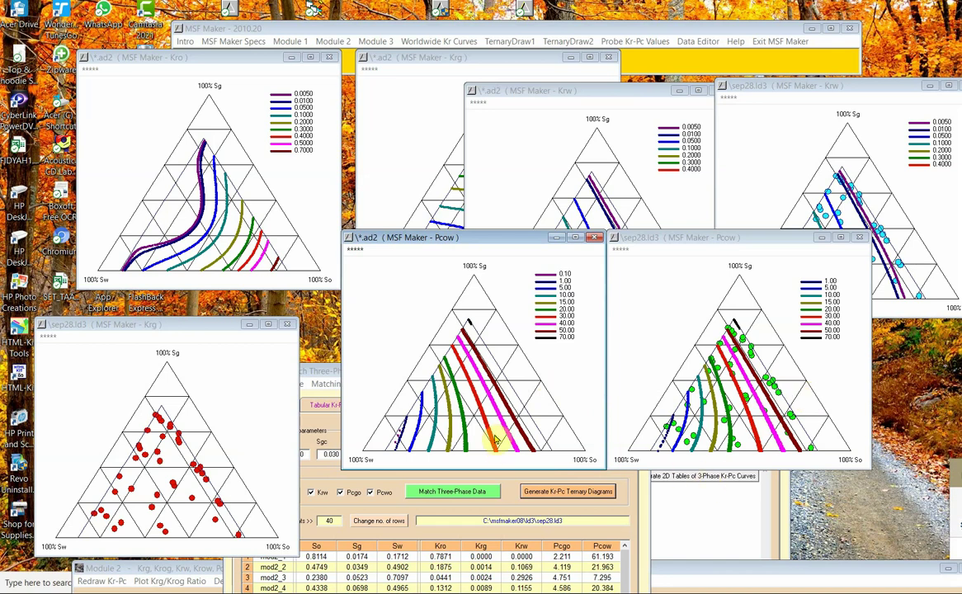
click(596, 237)
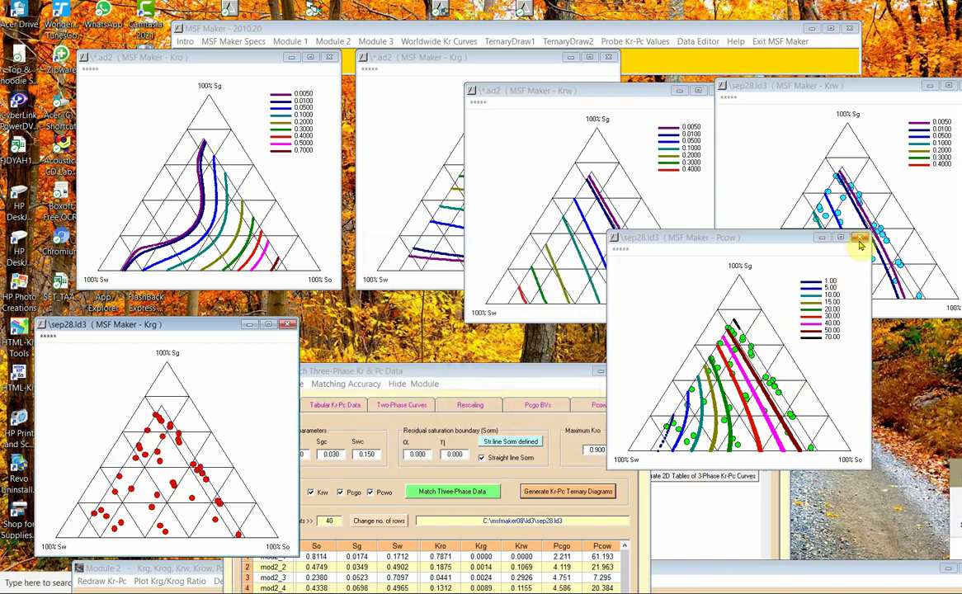
click(860, 238)
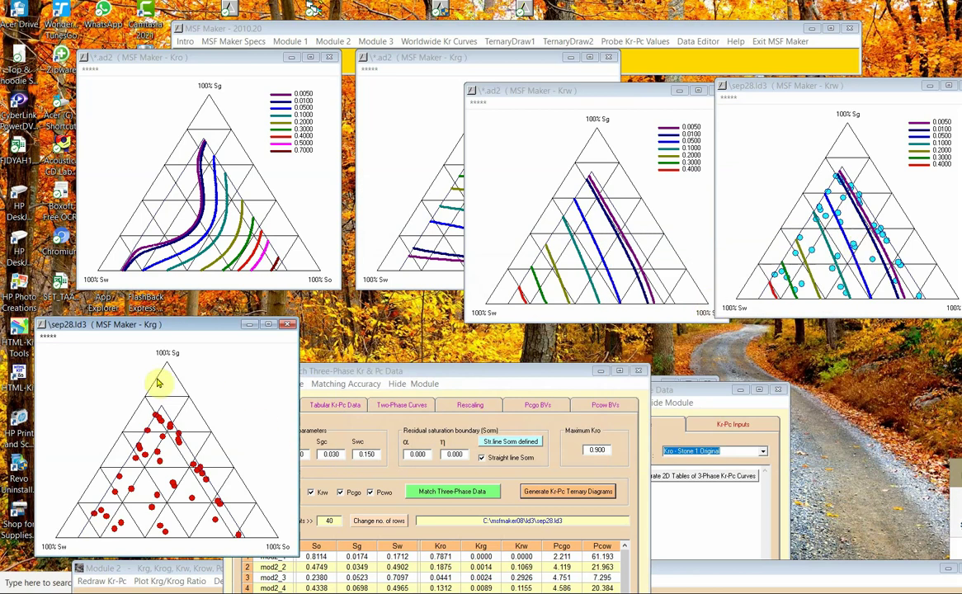
Step: Bring the sep28.ld3 Krg diagram near the *.ad2 Krg diagram and draw its Krg contours
drag(114, 328, 496, 207)
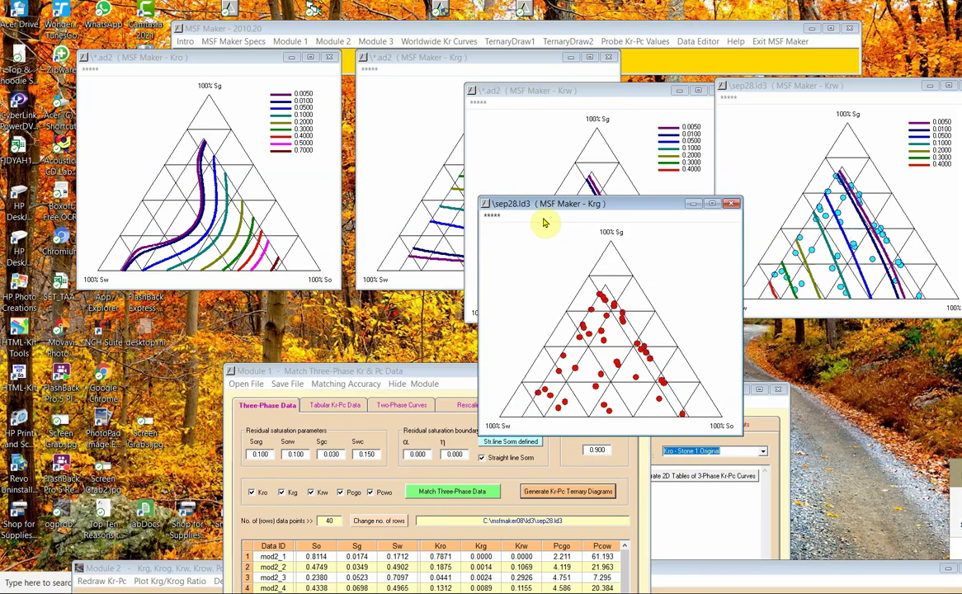
right_click(493, 223)
click(491, 224)
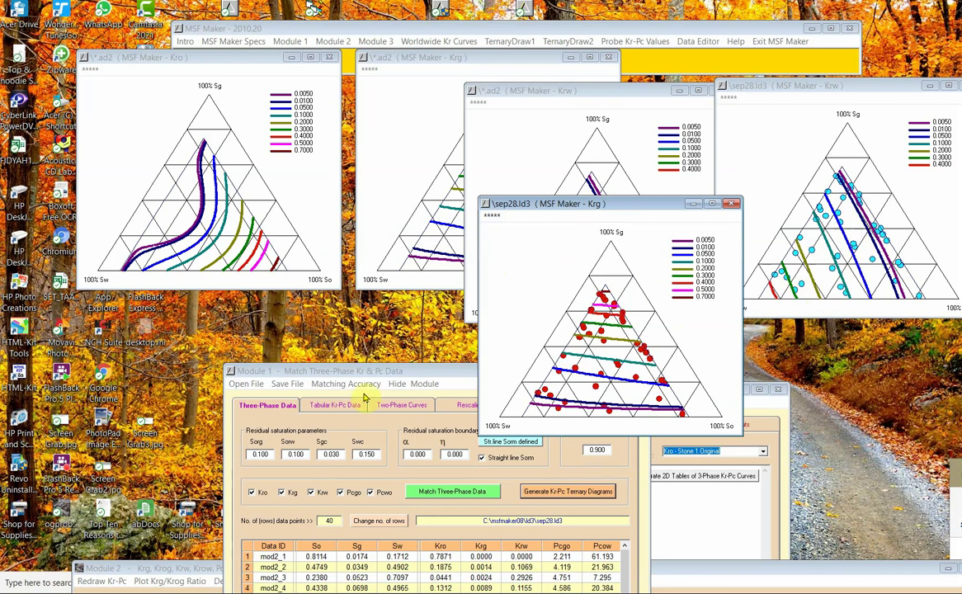
Step: Compare the *.ad2 and sep28.ld3 Krg diagrams side by side and close both of them
drag(396, 376, 274, 412)
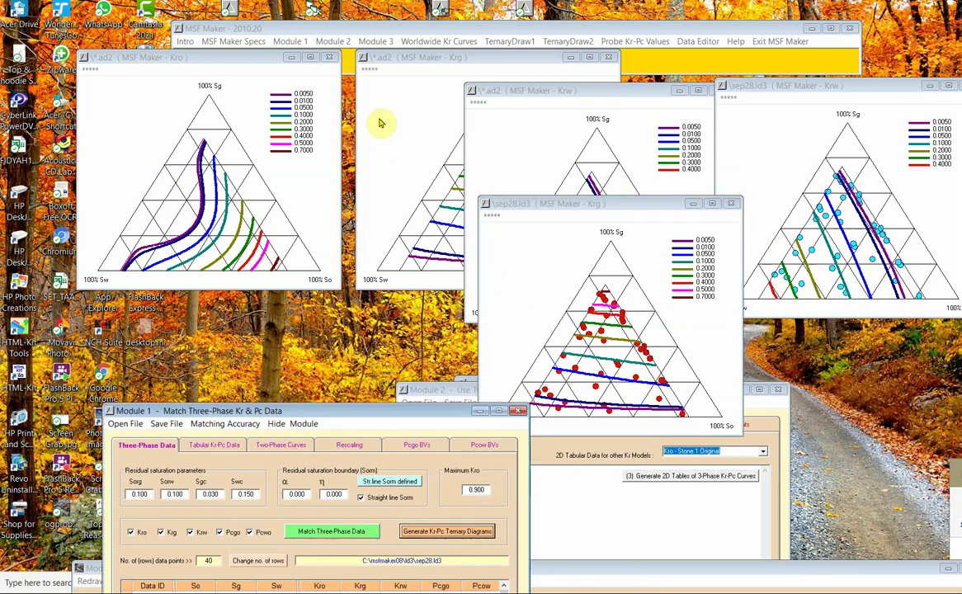
click(407, 85)
drag(404, 60, 291, 201)
drag(575, 206, 549, 198)
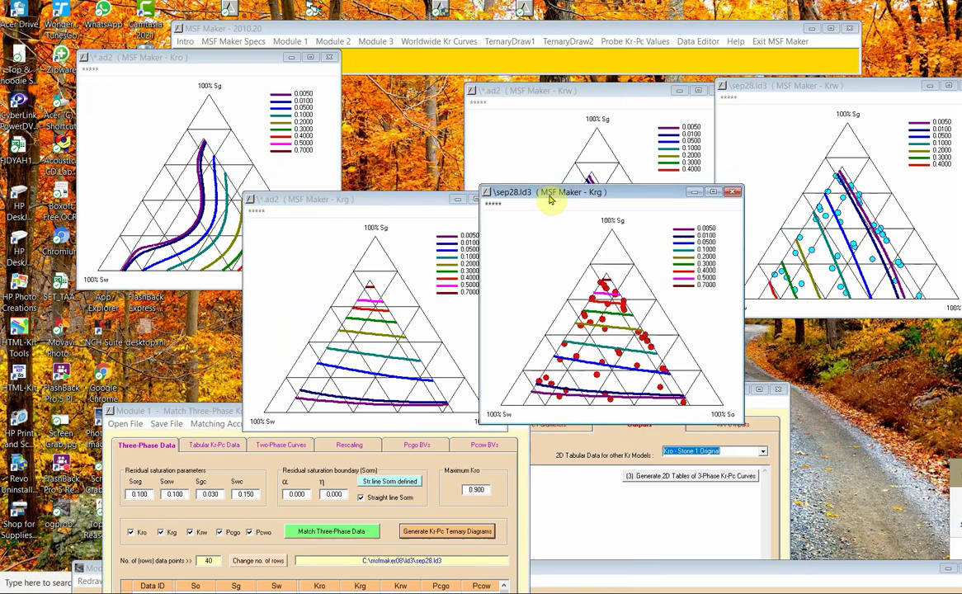
click(698, 519)
click(730, 192)
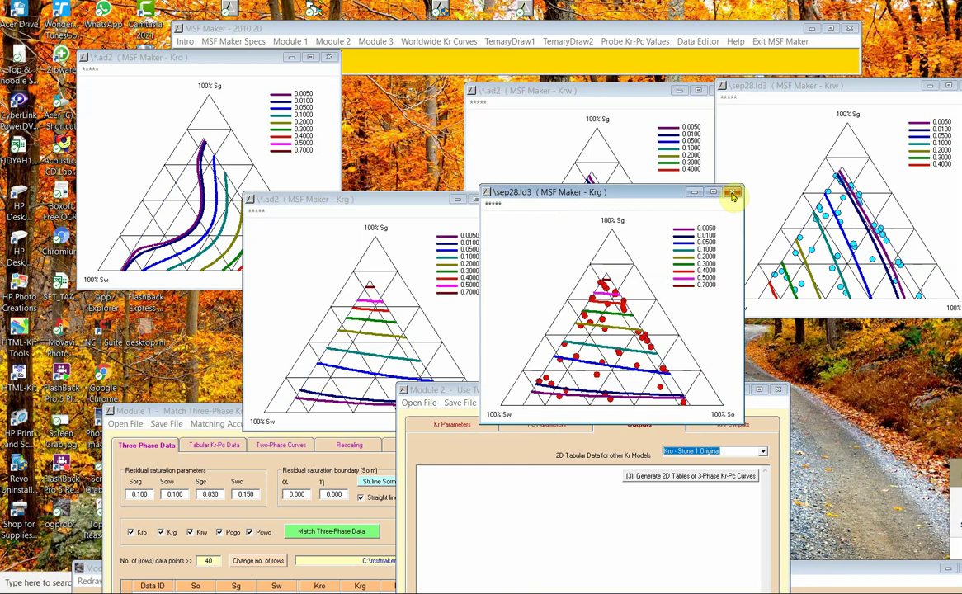
click(498, 200)
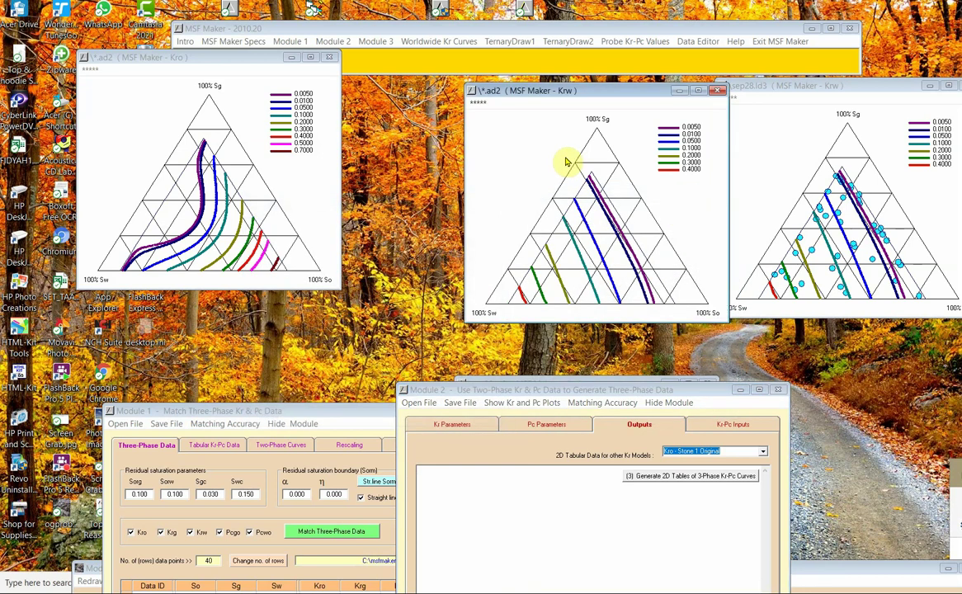
Step: Close the remaining Krw and Kro ternary diagrams, and dismiss the Module 2 and Module 1 windows
click(717, 92)
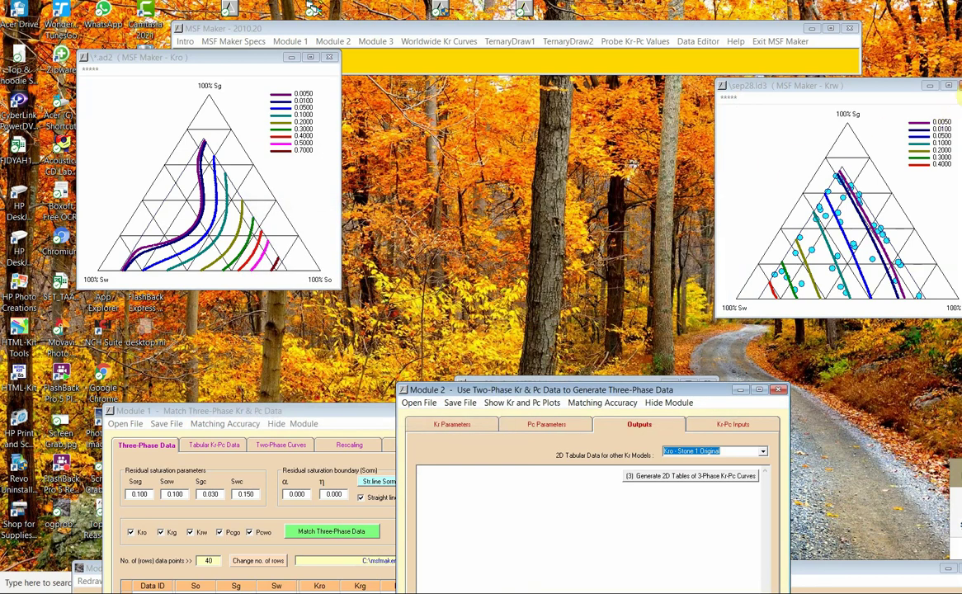
click(949, 85)
click(778, 391)
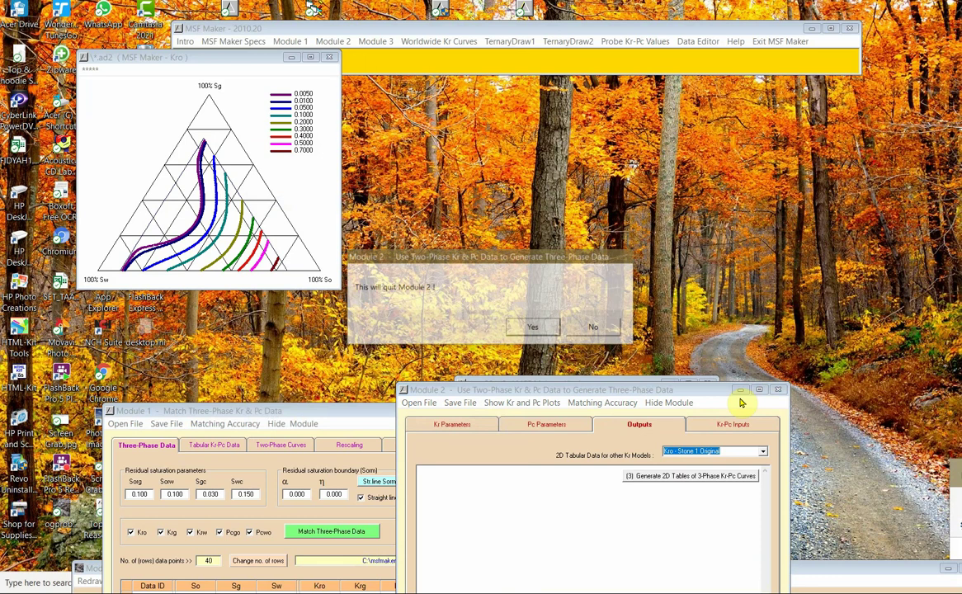
click(534, 328)
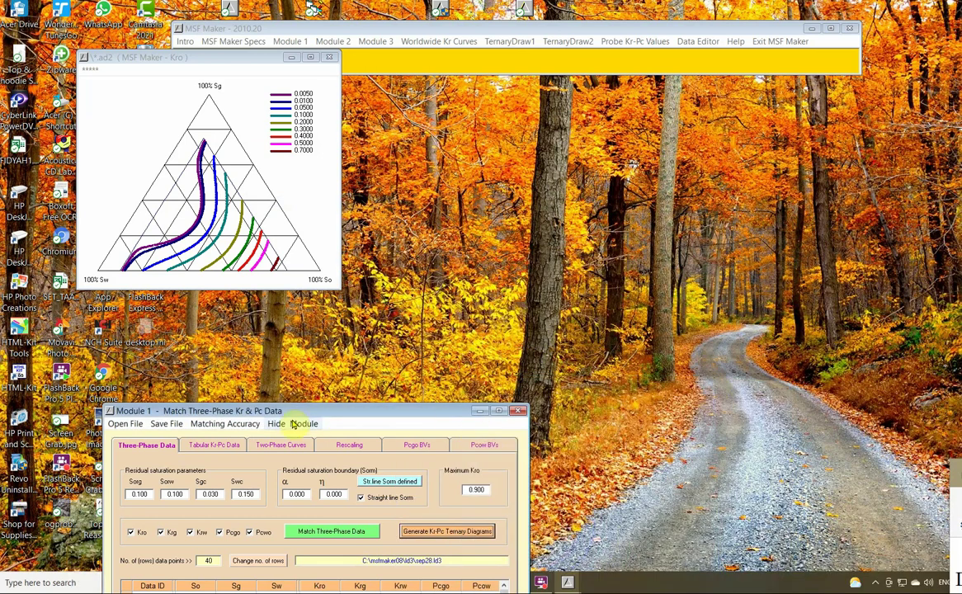
click(294, 423)
click(329, 60)
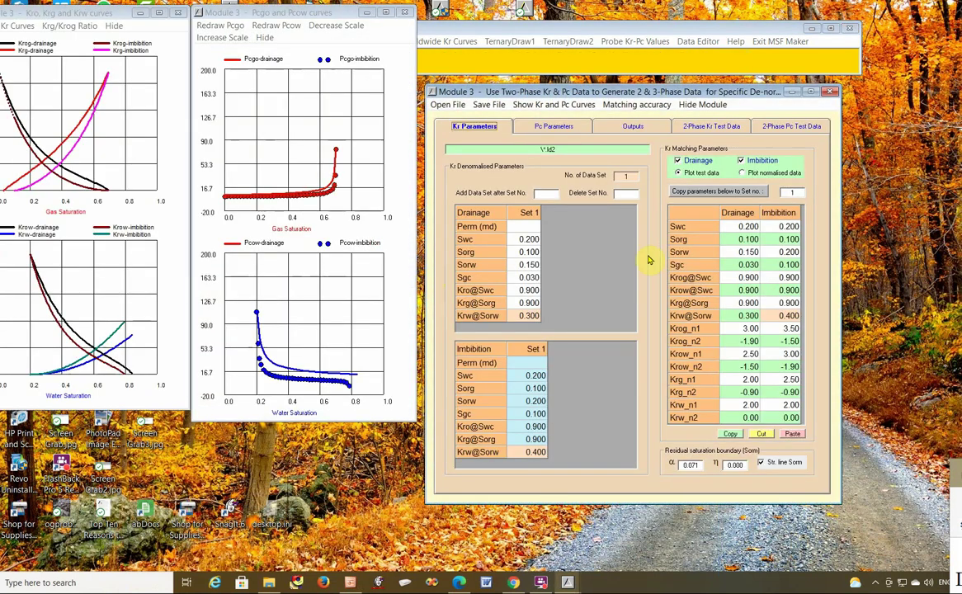
Step: Review the Module 3 command for specific de-normalised parameters and the module's open Pcgo and Pcow plot window
click(505, 33)
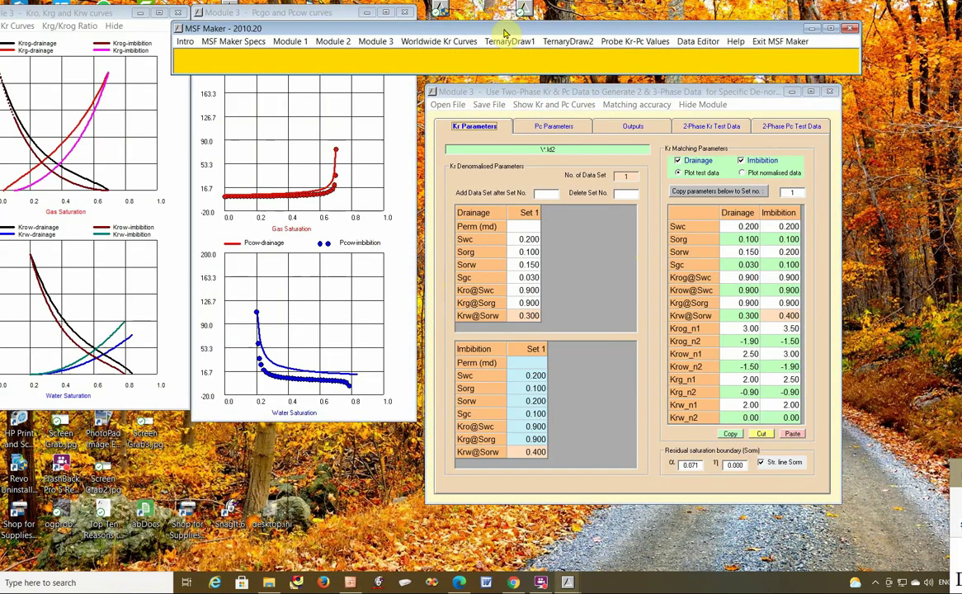
click(374, 42)
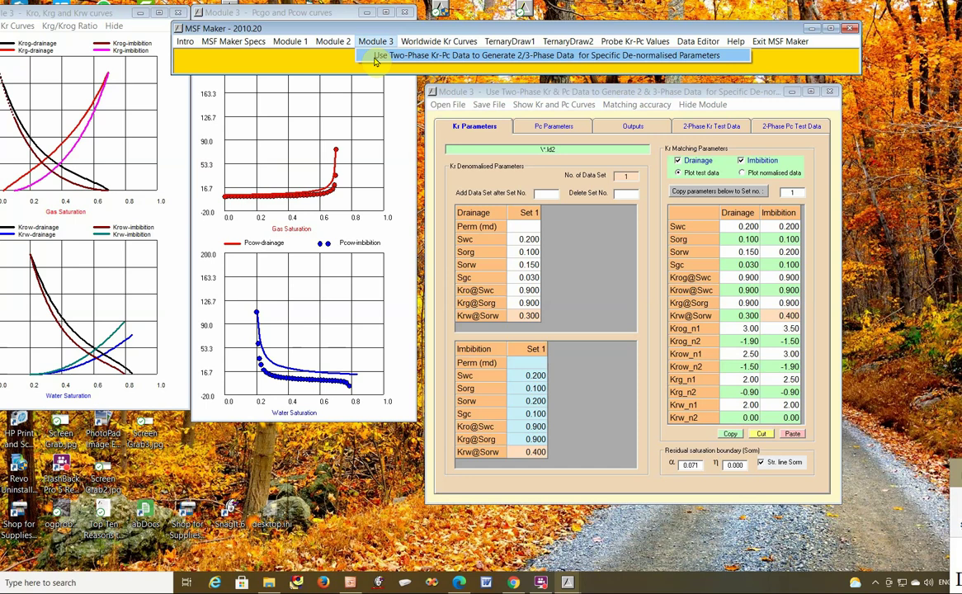
click(371, 40)
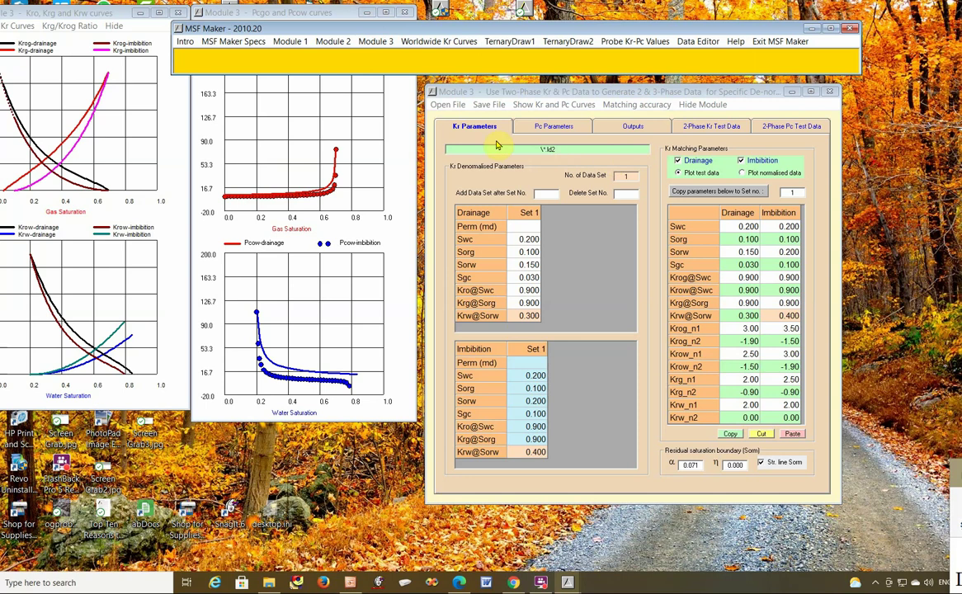
click(329, 140)
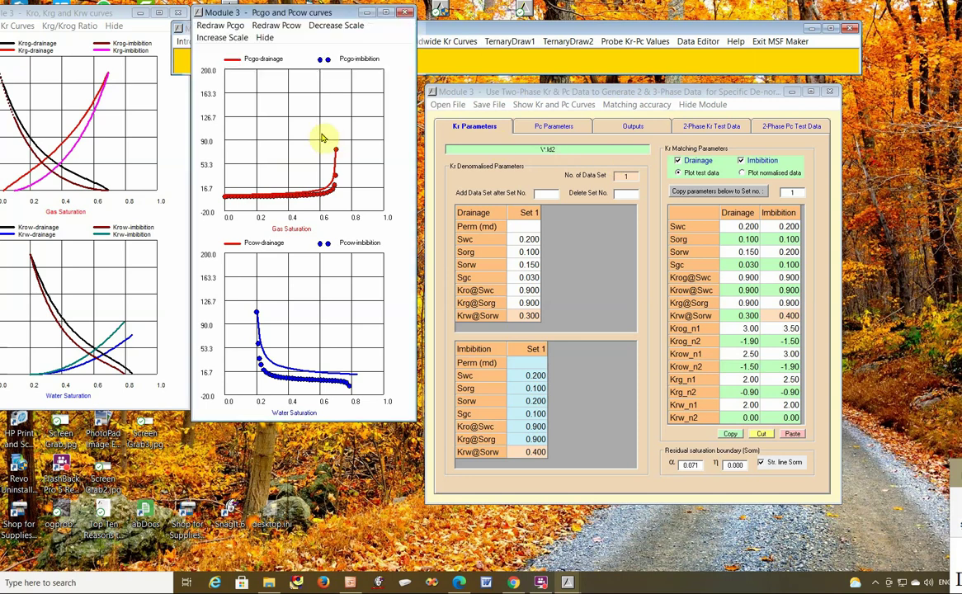
click(533, 96)
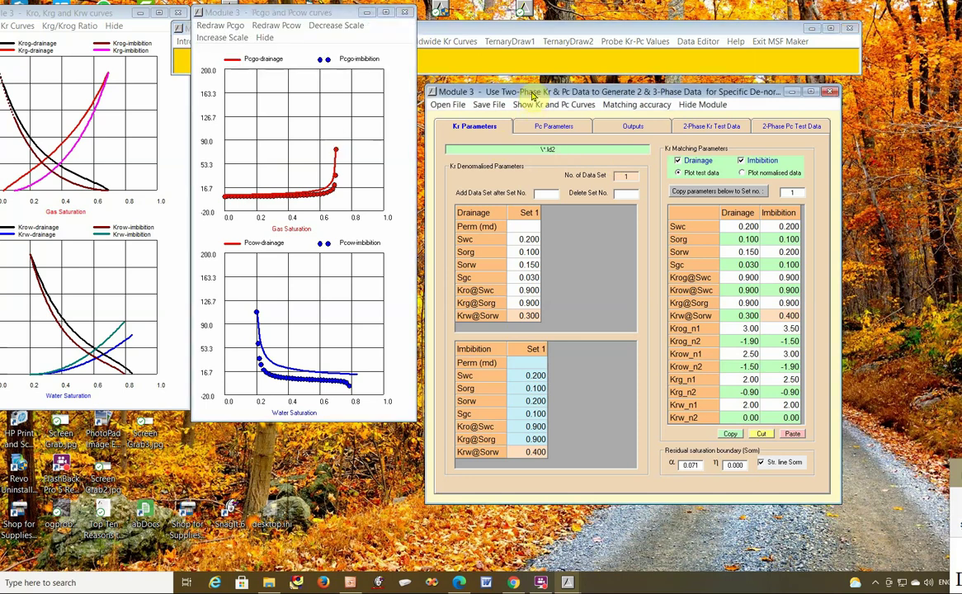
Step: Examine Module 3's input pages for two-phase Kr and two-phase Pc test data
click(717, 129)
click(794, 129)
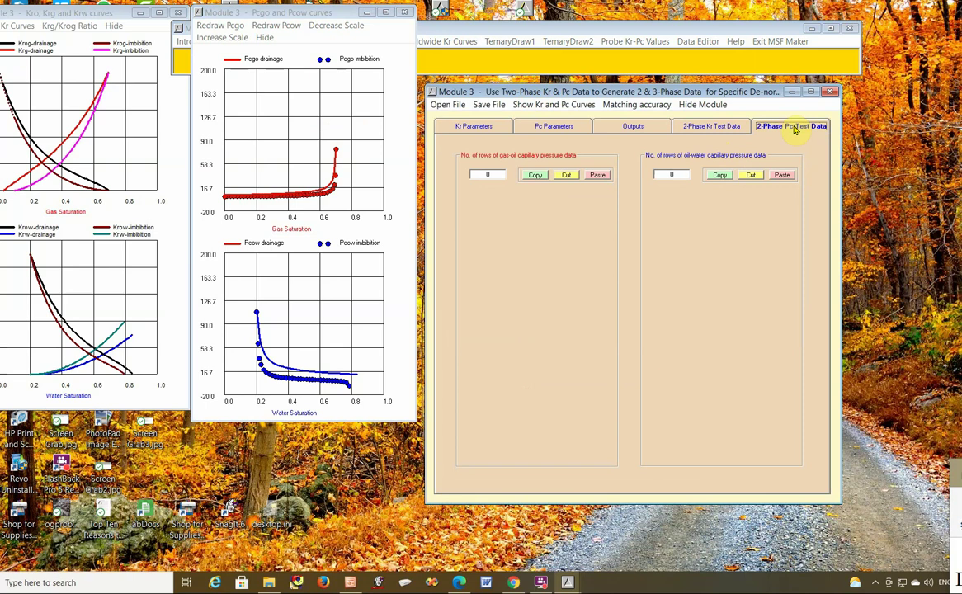
click(715, 129)
click(791, 129)
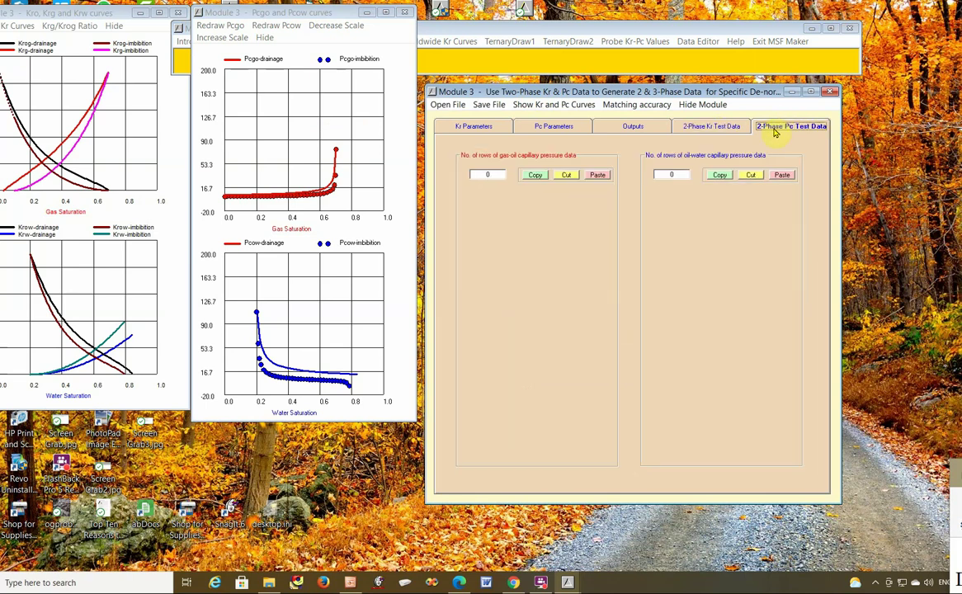
click(730, 129)
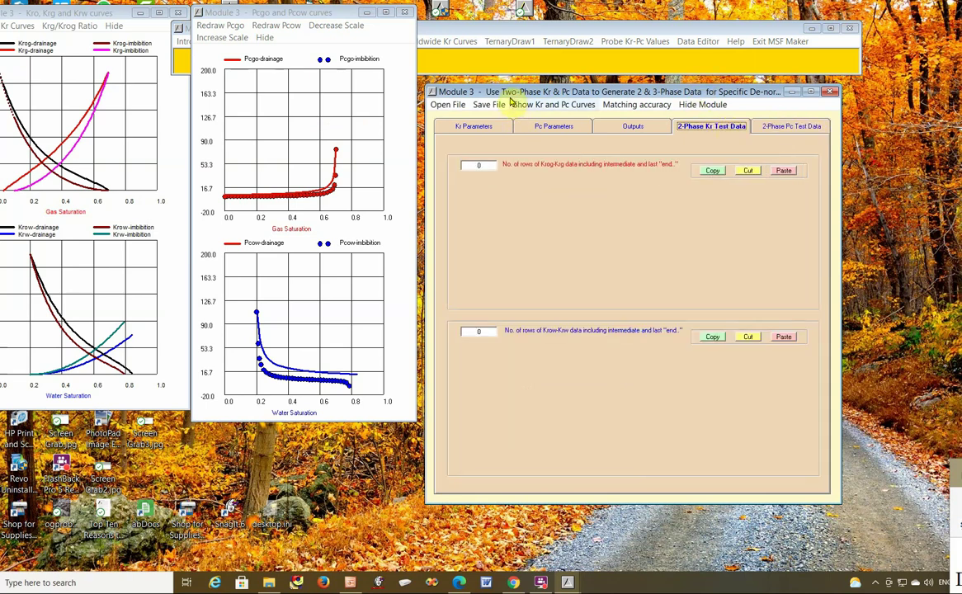
drag(511, 97, 518, 97)
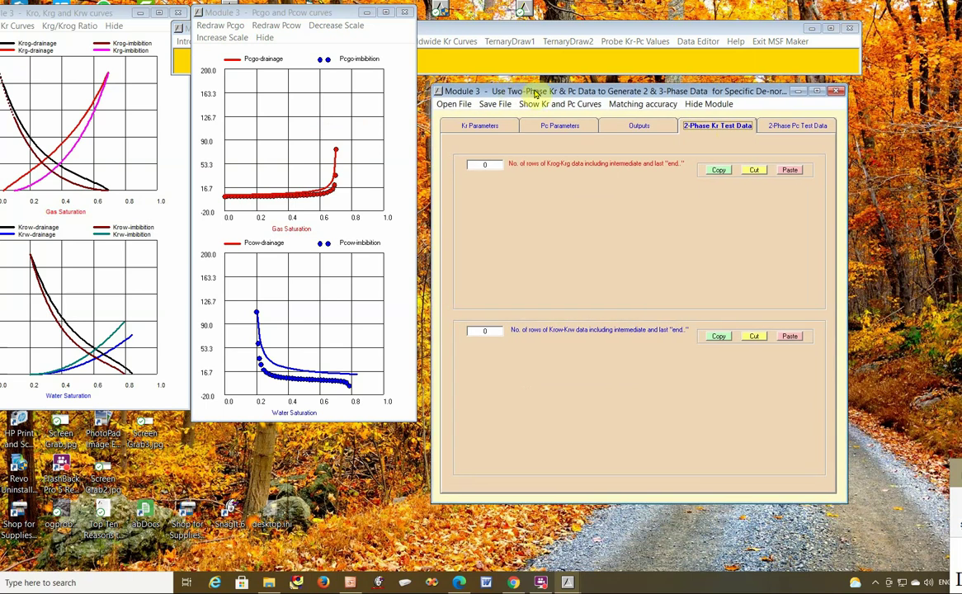
click(486, 24)
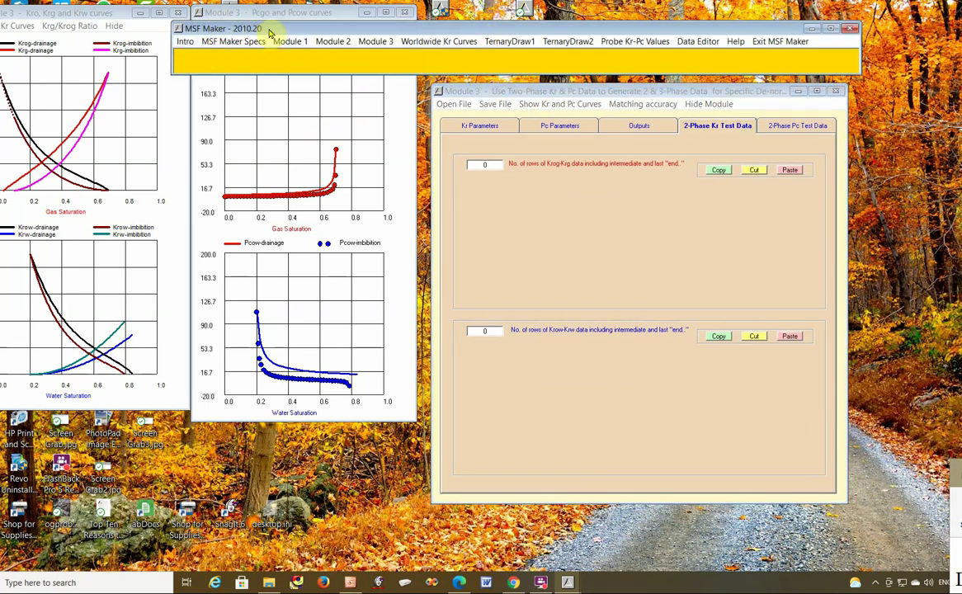
drag(248, 32, 248, 37)
Step: Open the sample file m3sample2.ld2 from the msfmaker08 ld2 folder in Module 3
click(461, 106)
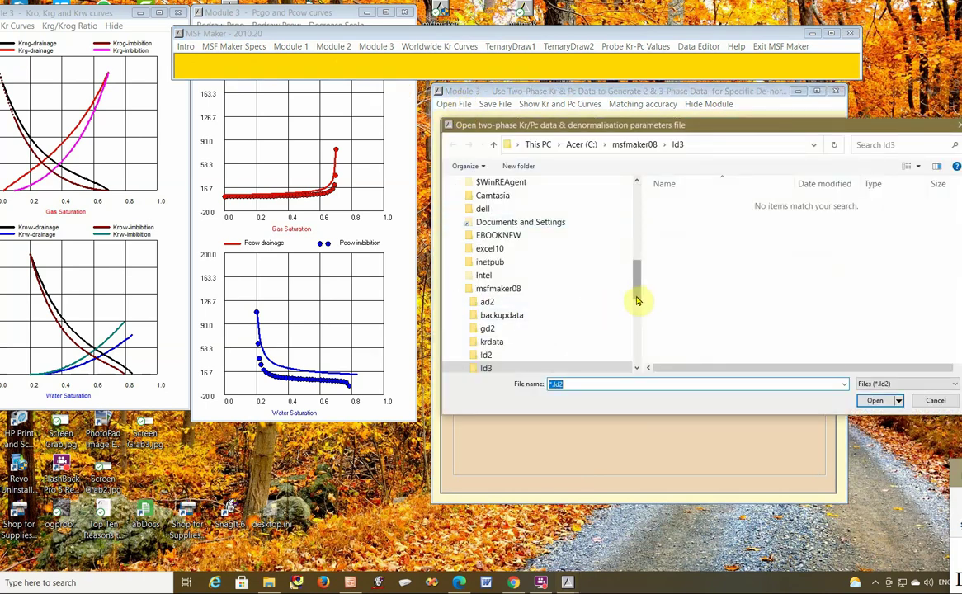
drag(637, 301, 637, 306)
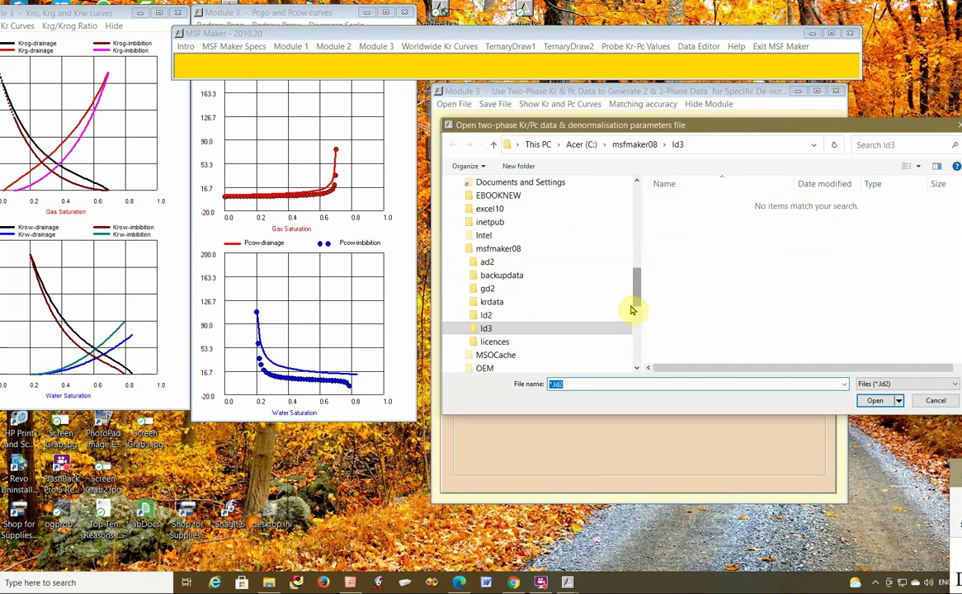
click(499, 317)
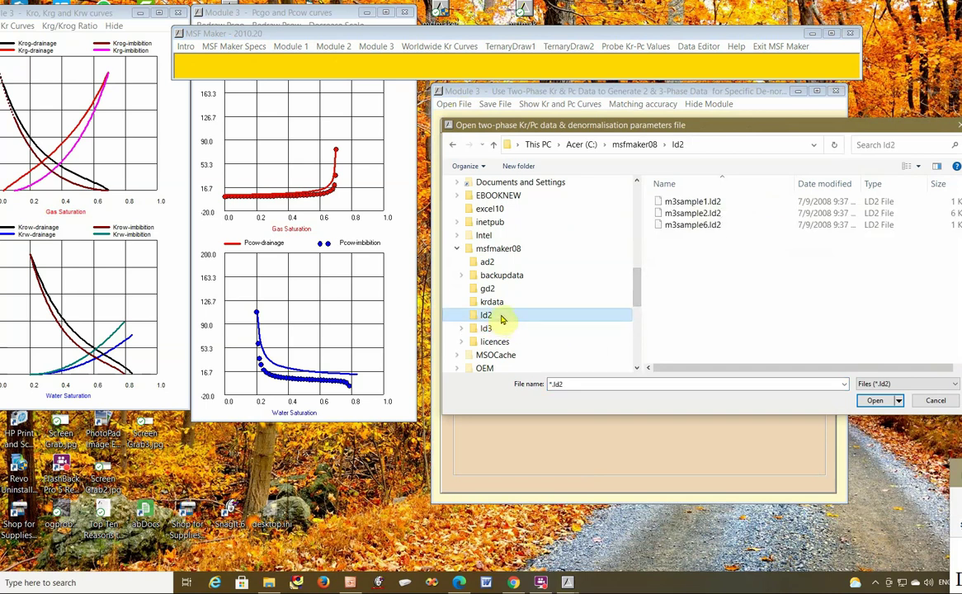
click(664, 213)
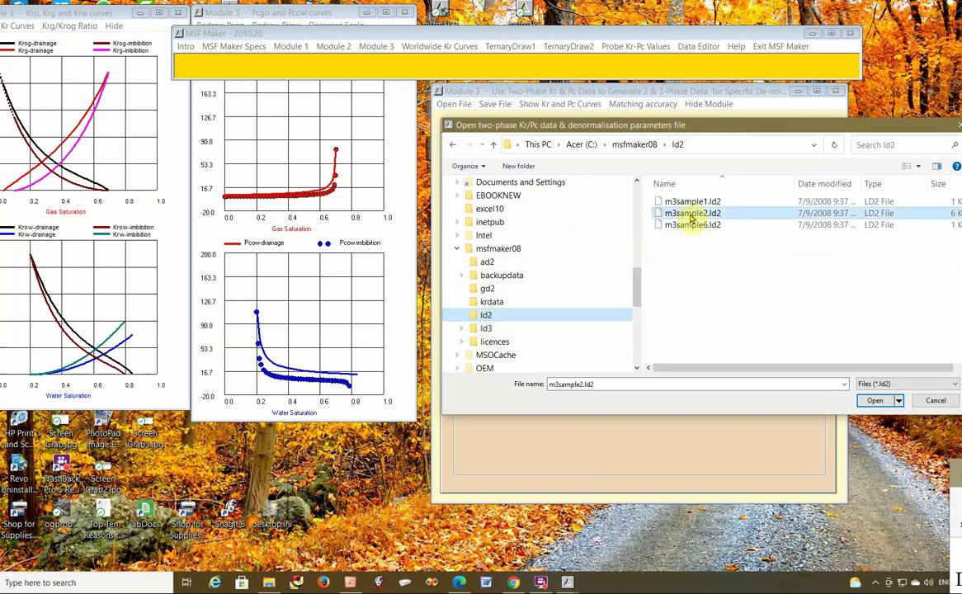
click(873, 401)
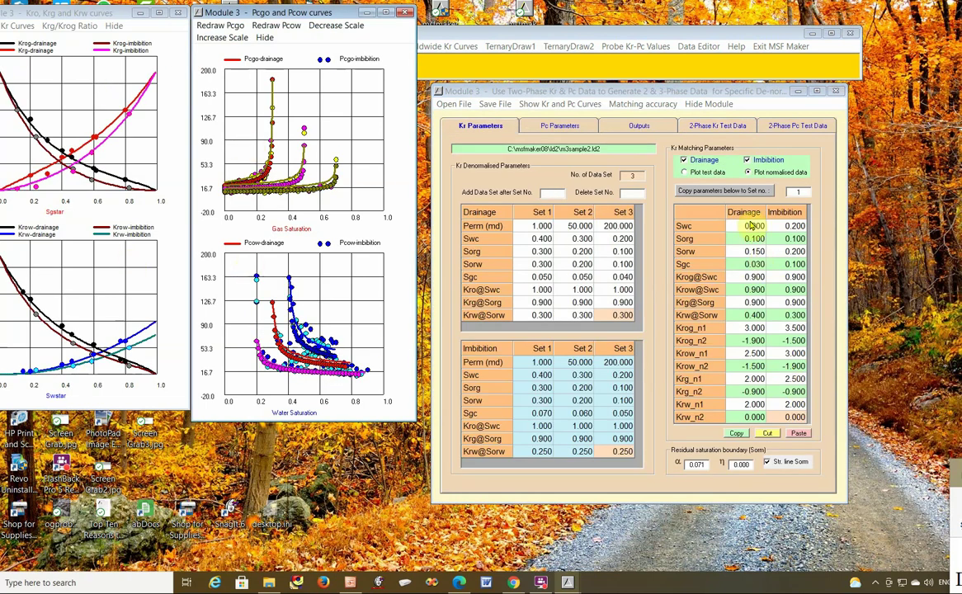
Step: Examine the test-data and normalised-data plot options and review the Kr and Pc matching parameters of the sample
click(686, 174)
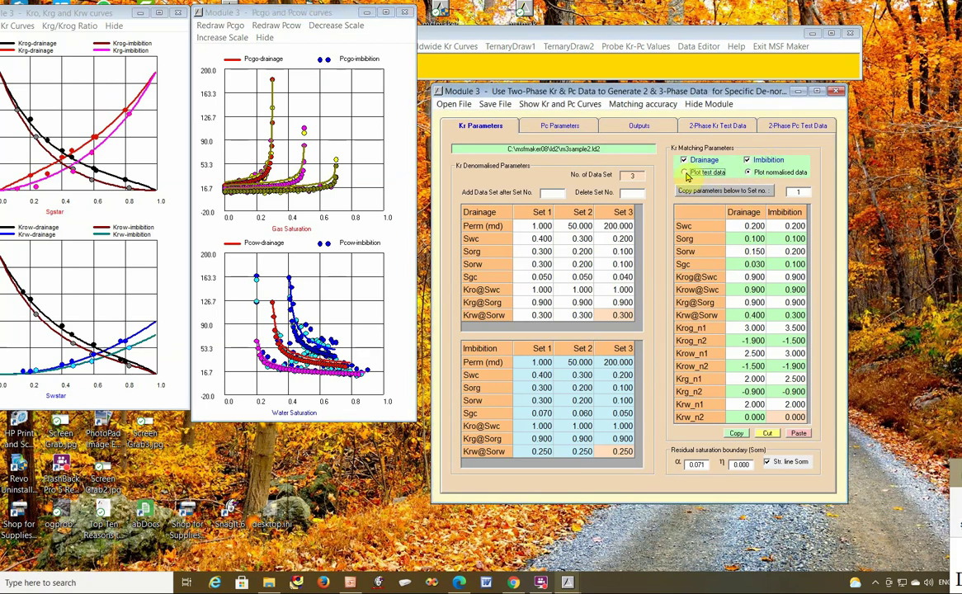
click(749, 173)
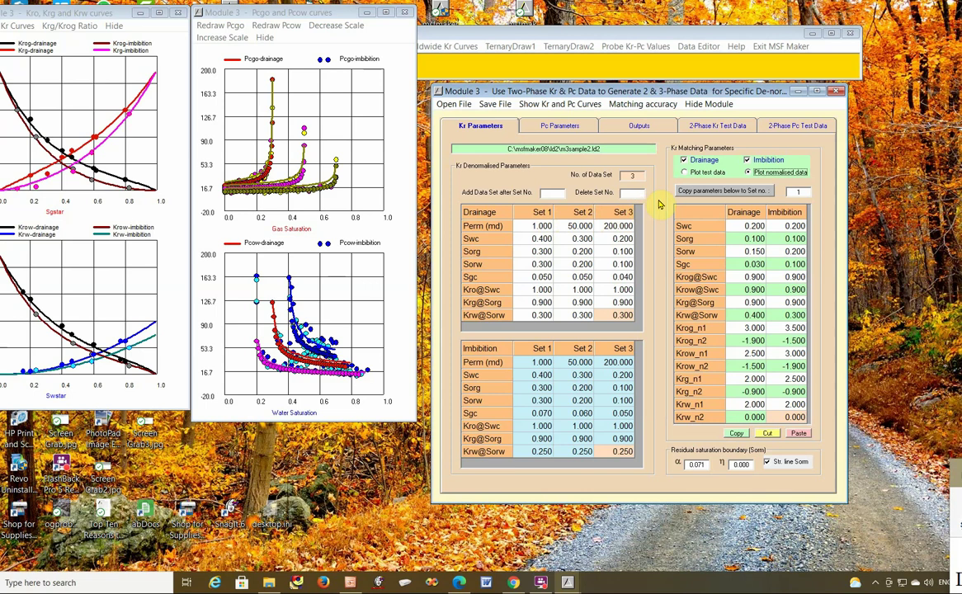
click(572, 130)
click(470, 123)
click(566, 126)
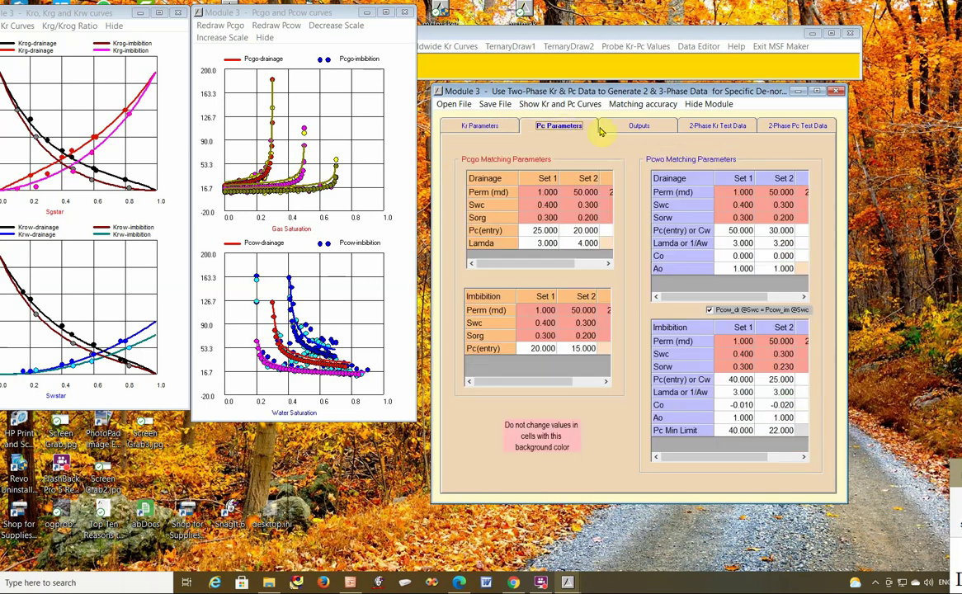
Step: Generate the two-phase Kr and Pc tables, enlarge their window to review them, and exit the tables
click(619, 128)
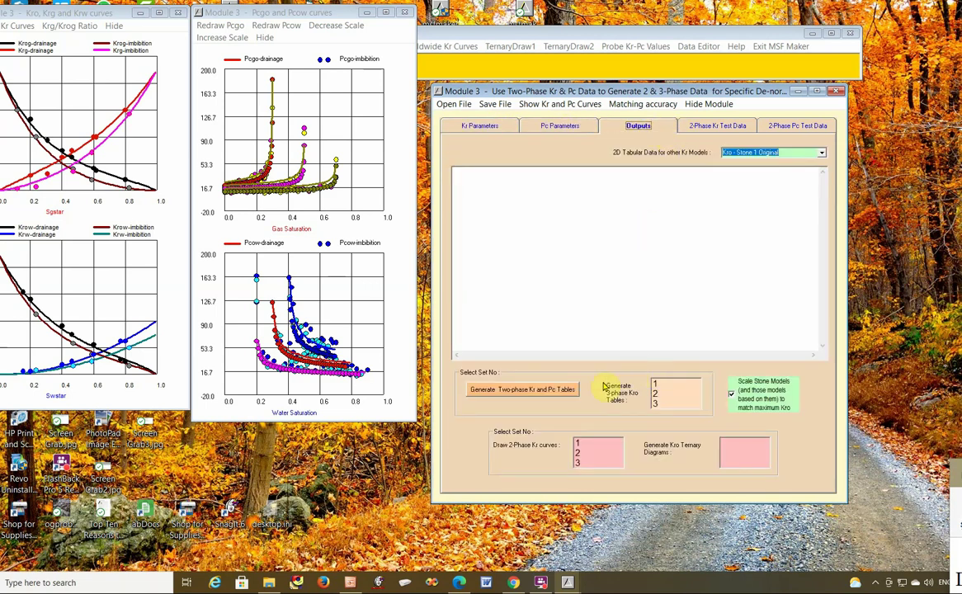
click(545, 397)
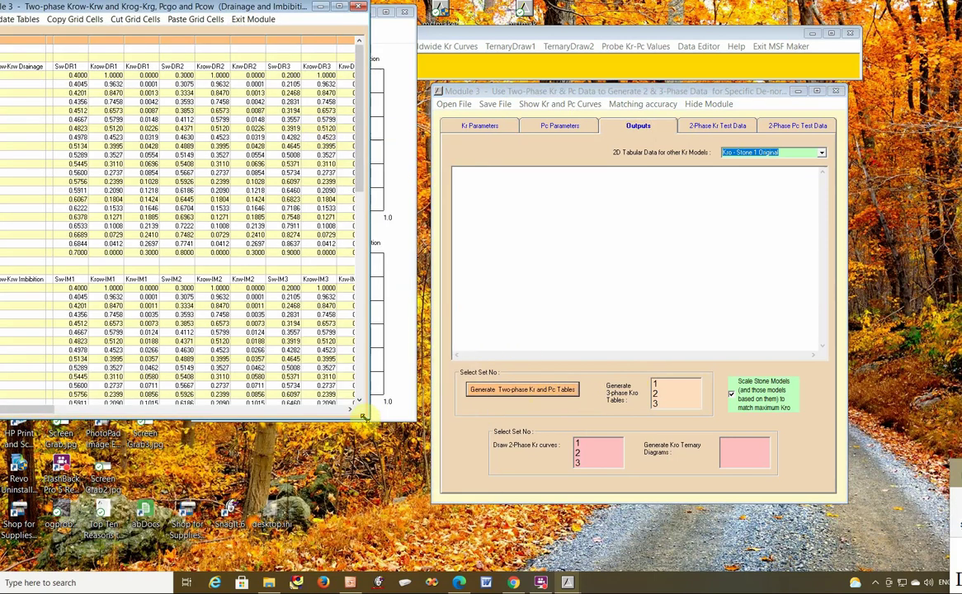
drag(364, 417, 558, 516)
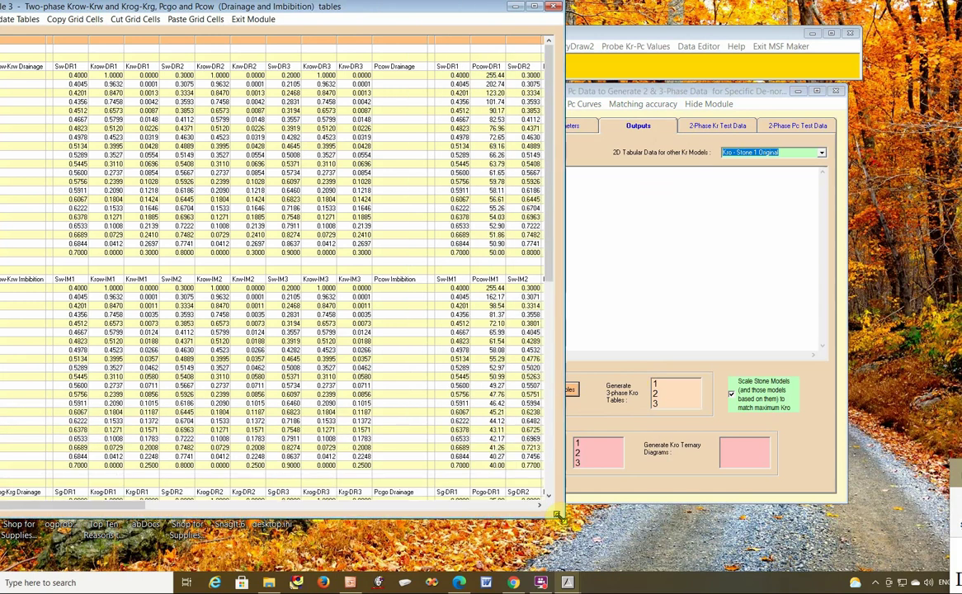
click(249, 19)
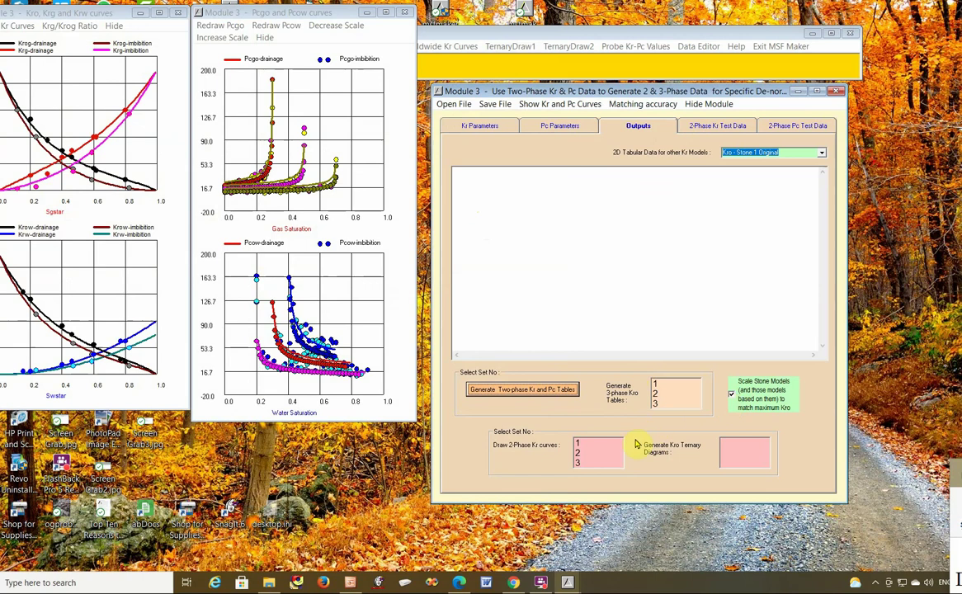
Step: Generate the three-phase Kro tables for data sets 1, 2 and 3 with the Stone 1 Original model
click(666, 385)
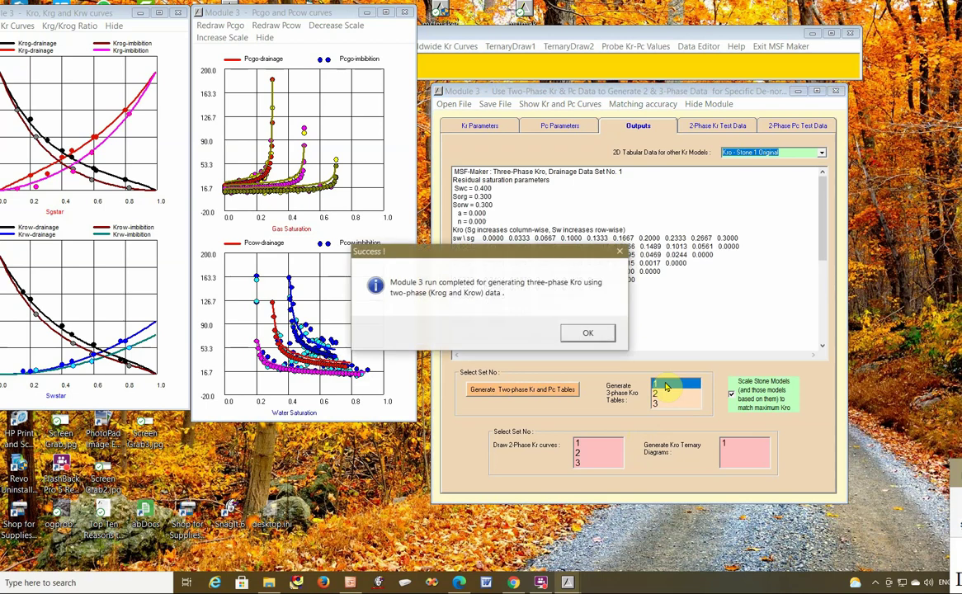
click(588, 332)
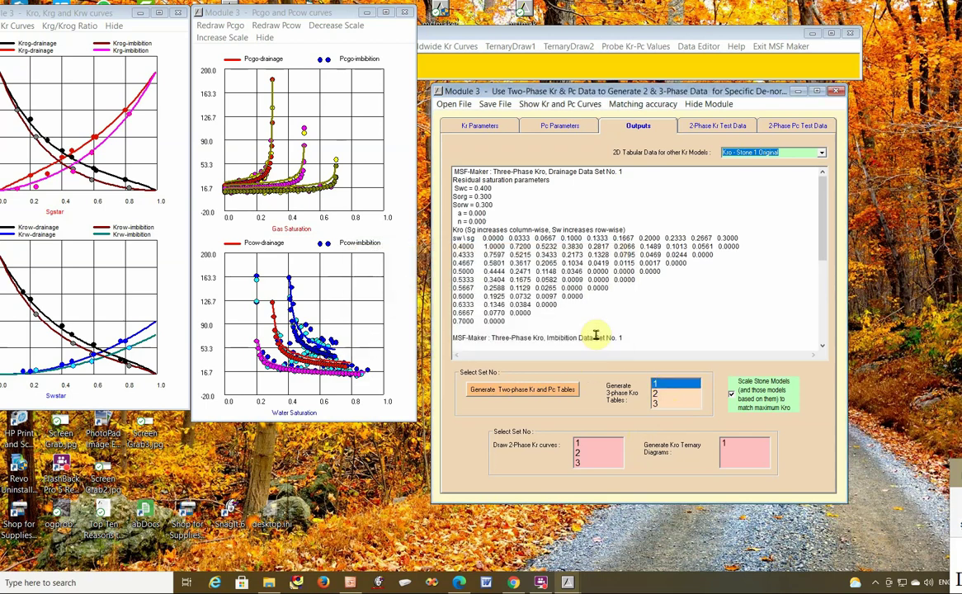
click(659, 395)
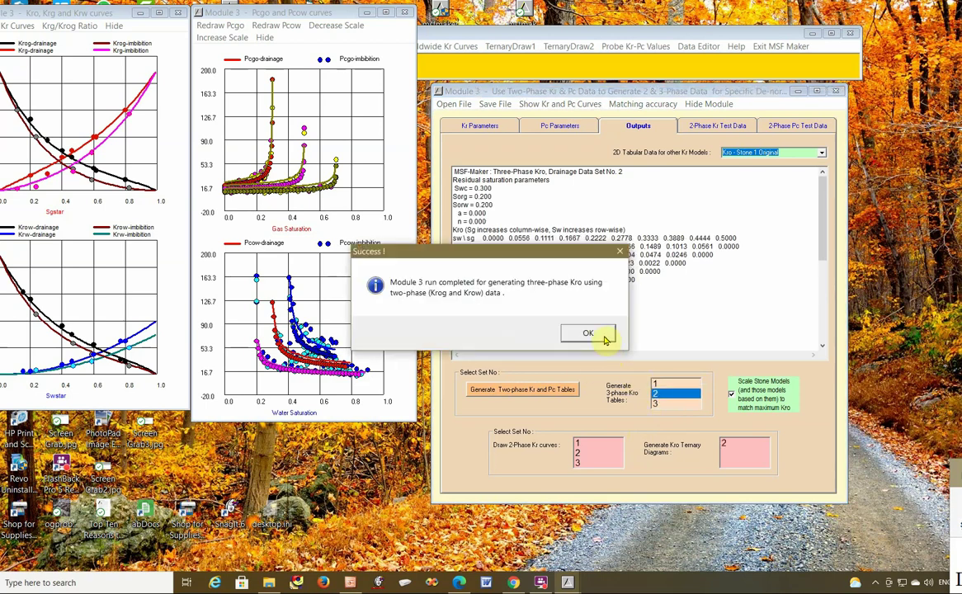
click(586, 336)
click(656, 403)
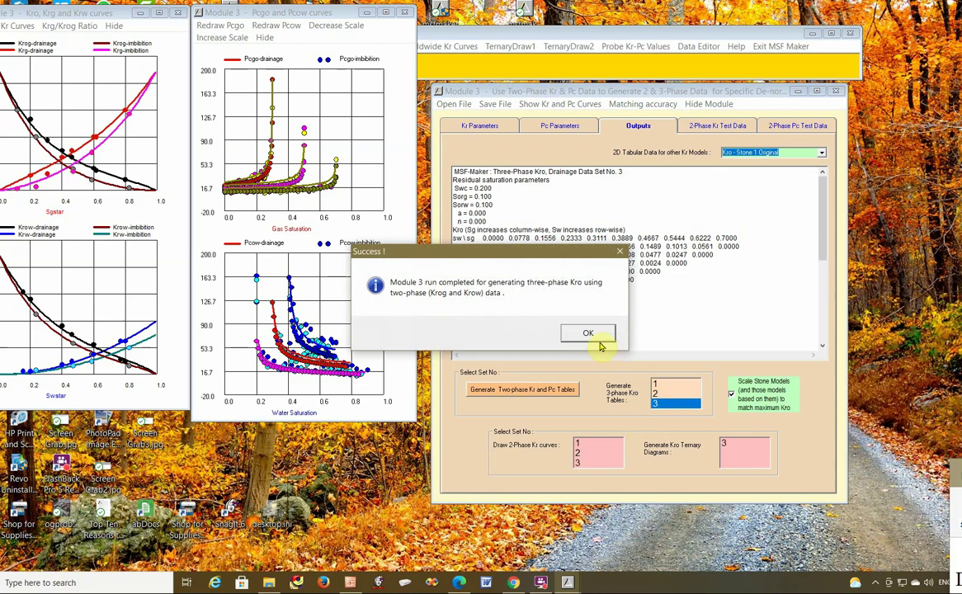
click(588, 334)
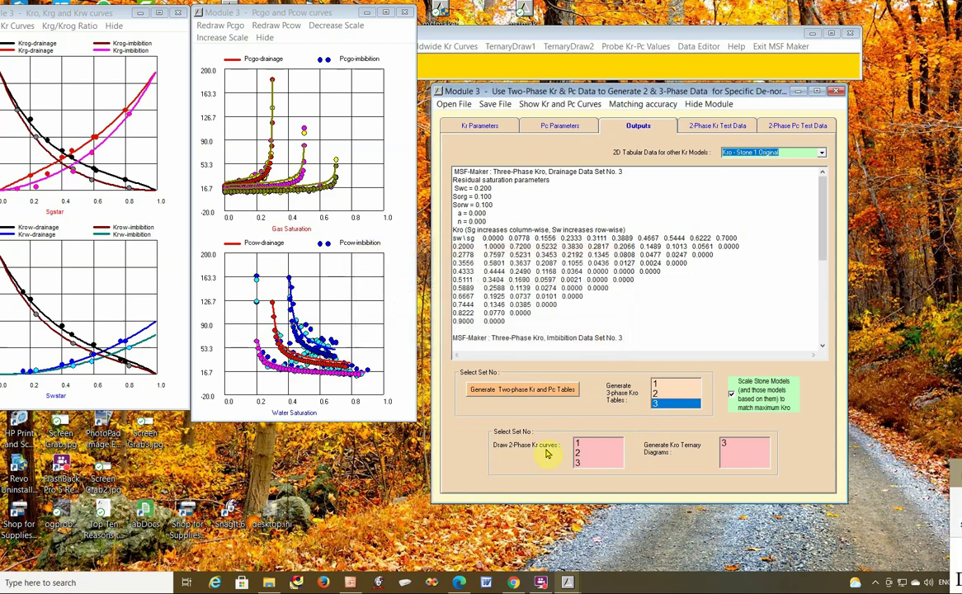
Step: Draw the two-phase Kr curves for data set 1 and arrange the Krow-Krw and Krog-Krg plot windows side by side
click(581, 446)
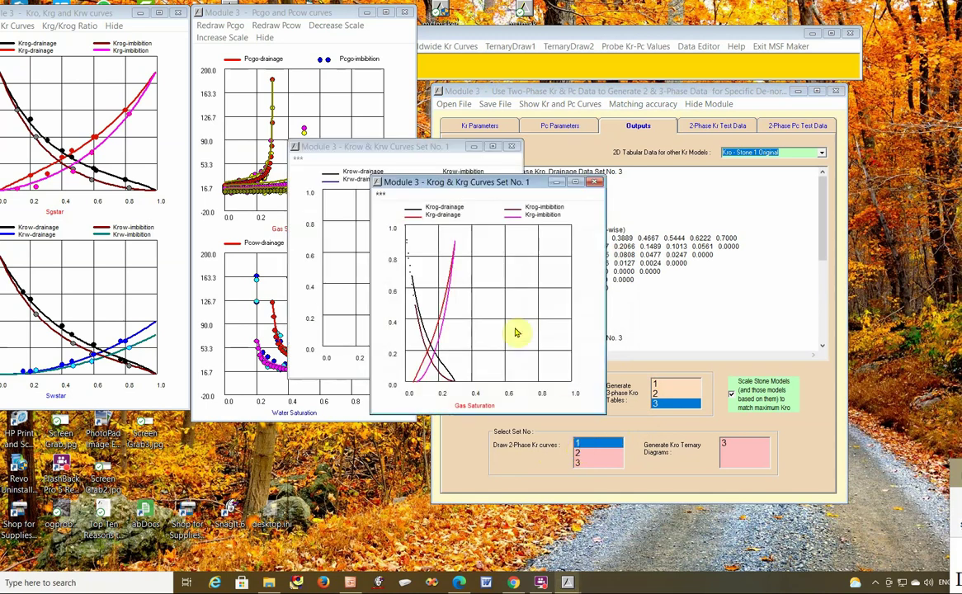
drag(439, 185, 642, 188)
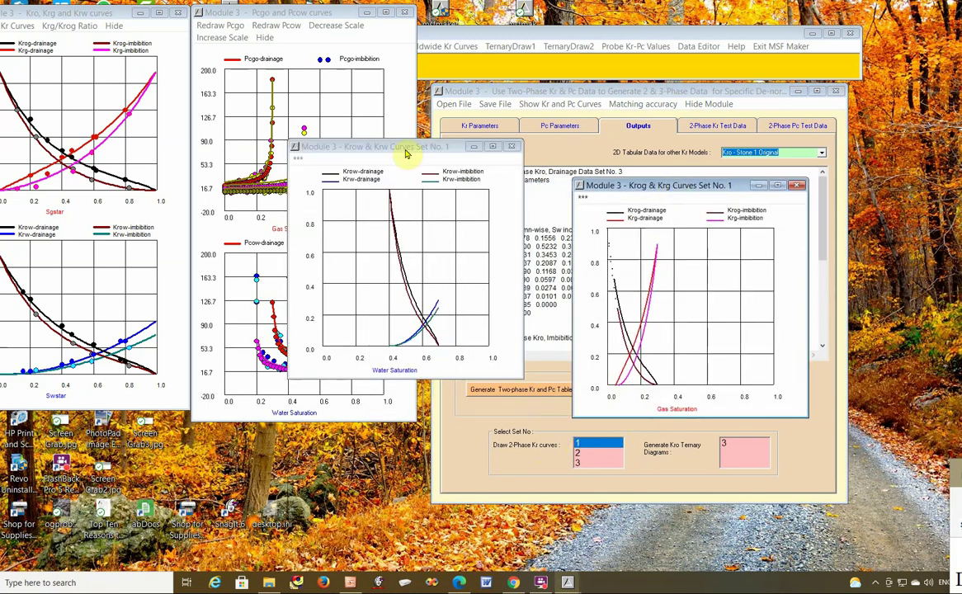
drag(406, 154, 263, 178)
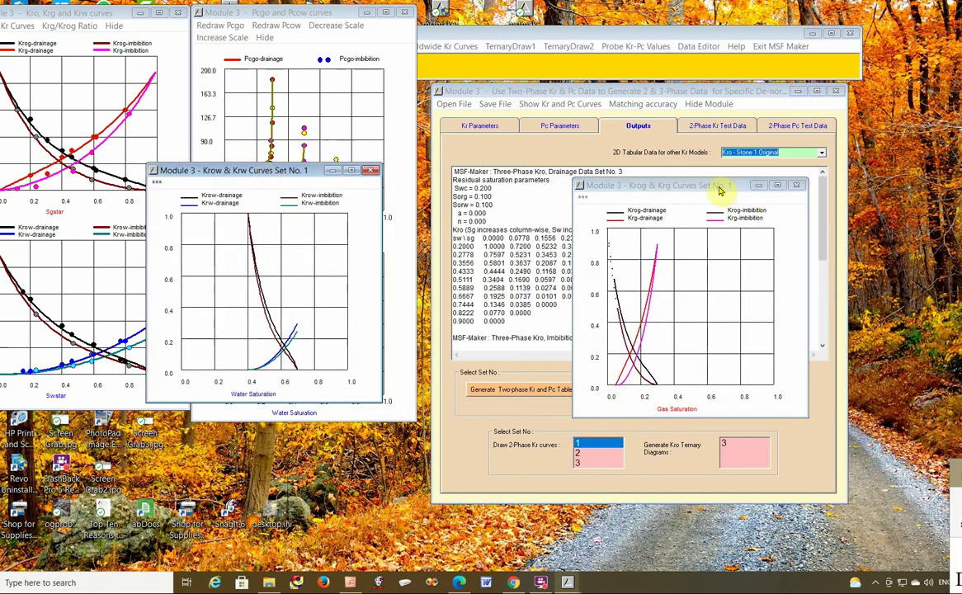
drag(720, 191, 507, 191)
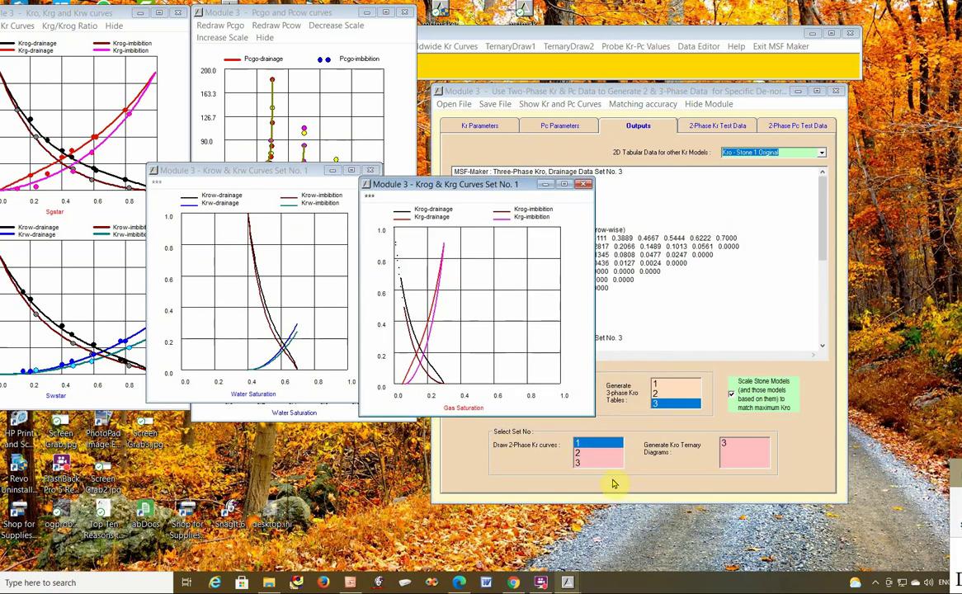
Step: Draw the two-phase Kr curves for data sets 2 and 3 and move the set 3 plots clear of the output tables
click(580, 453)
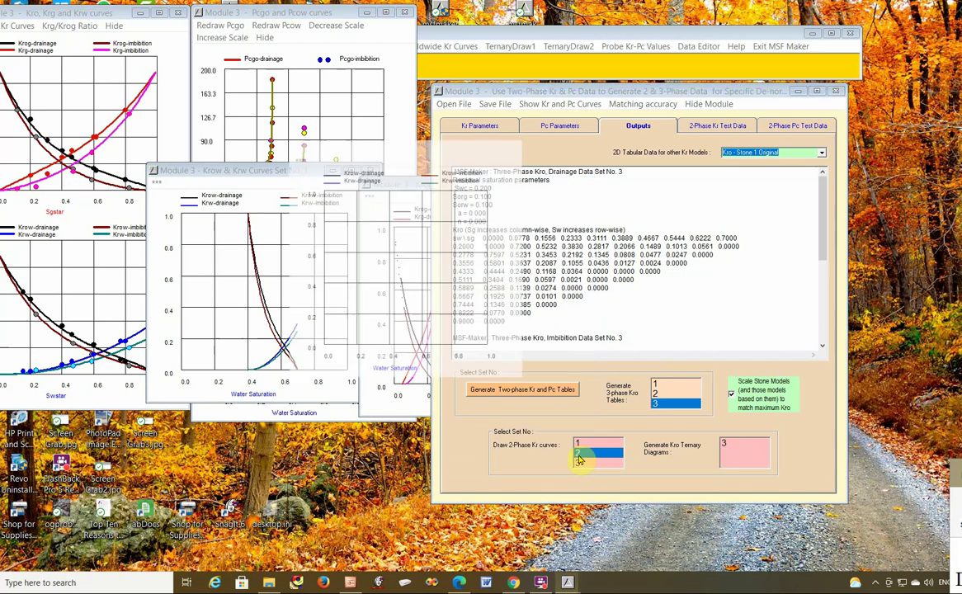
click(580, 464)
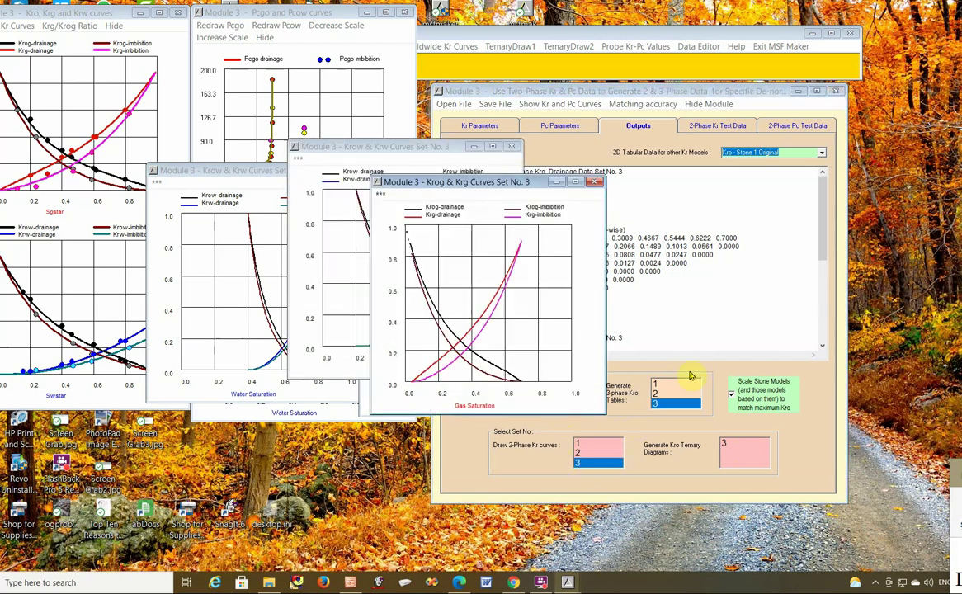
drag(486, 181, 287, 200)
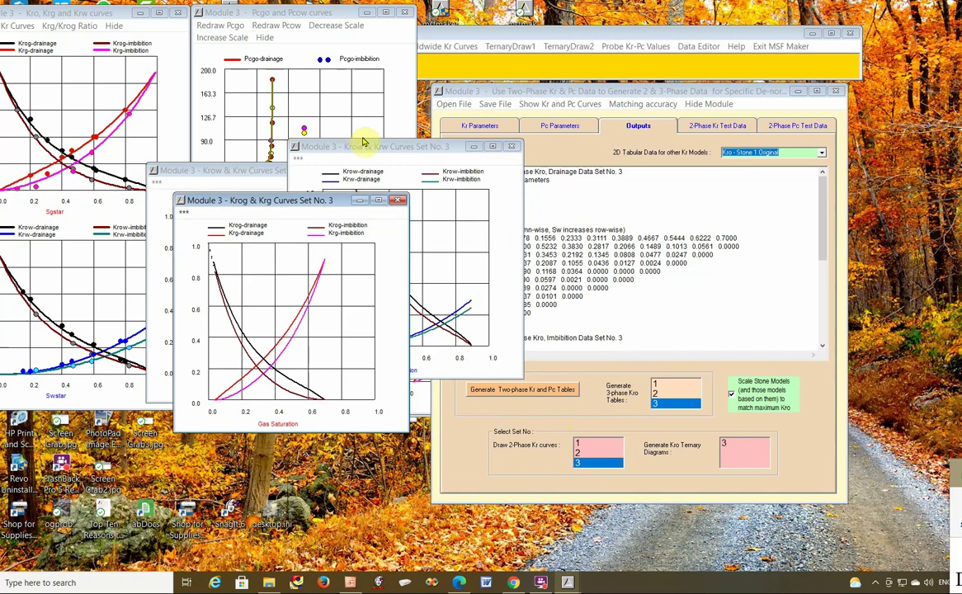
drag(375, 150, 305, 156)
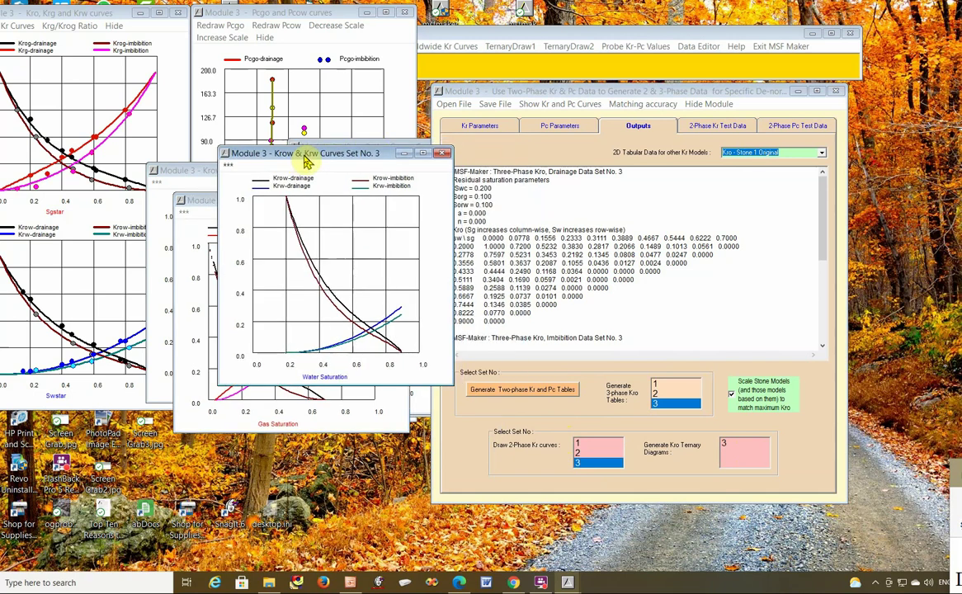
Step: Review the two-phase Kr and Pc test data and return to the module's outputs
click(714, 127)
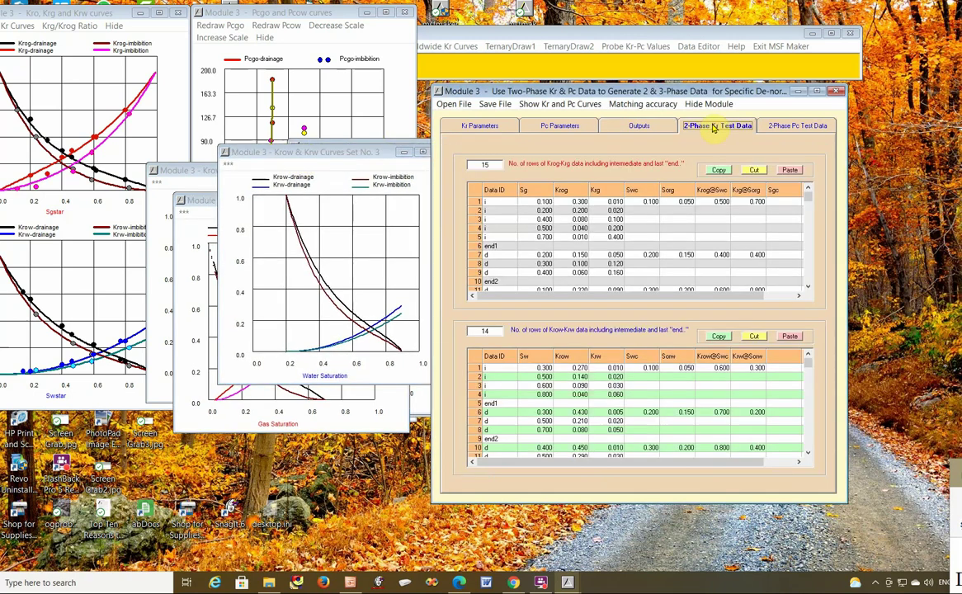
click(792, 128)
click(702, 126)
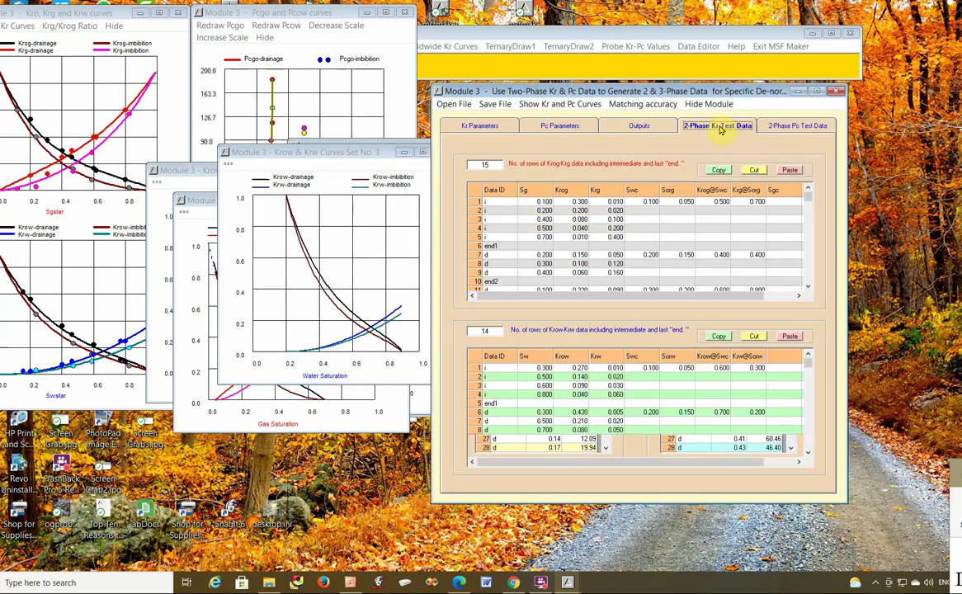
click(643, 128)
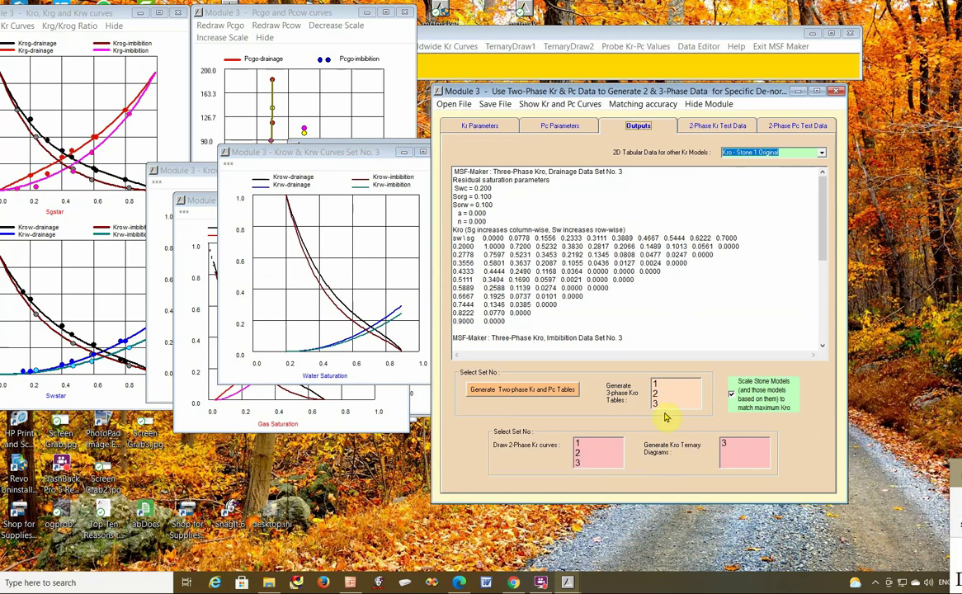
Step: Regenerate the three-phase Kro tables for data sets 1, 2 and 3 and close each completion message
click(723, 442)
key(BackSpace)
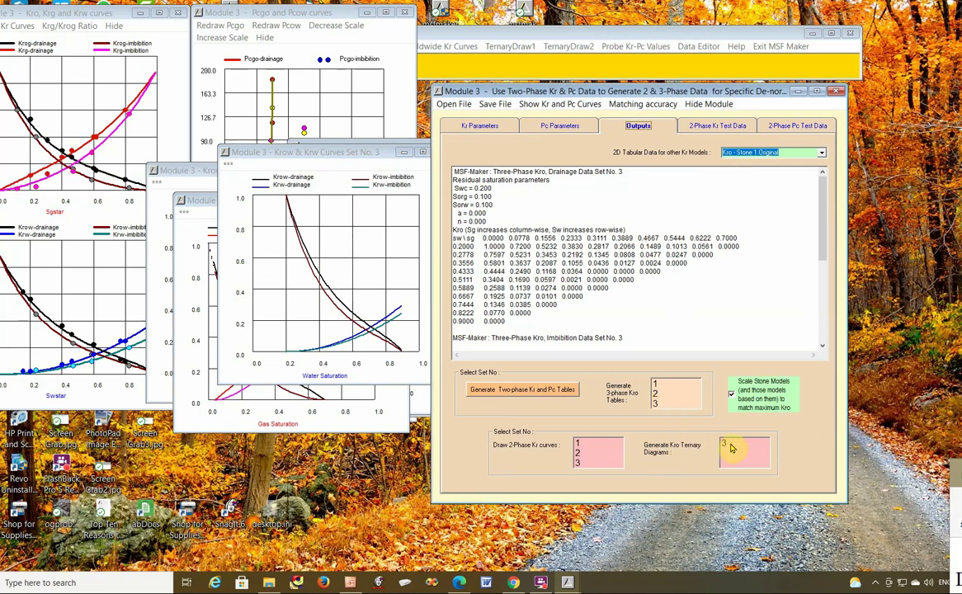
click(662, 384)
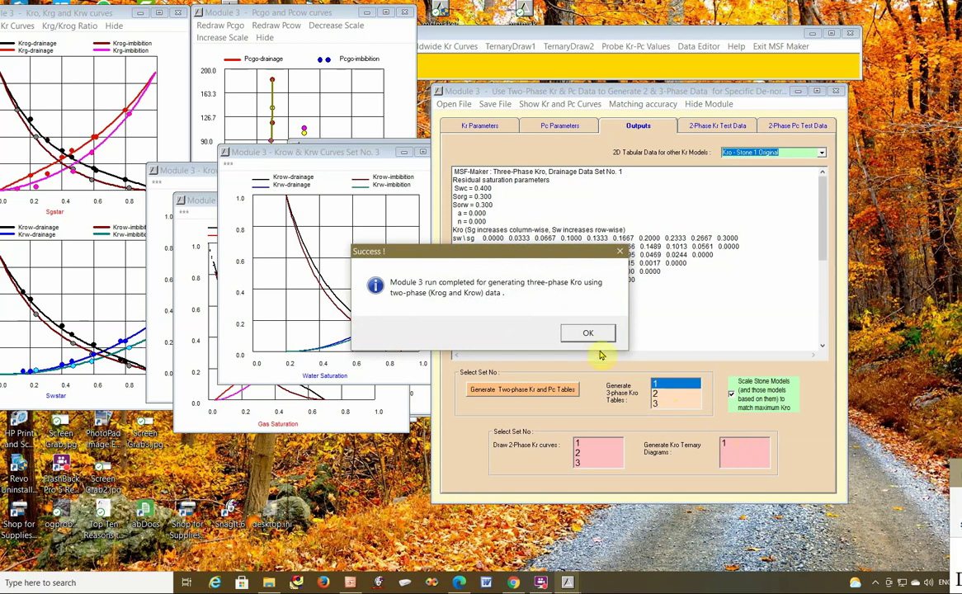
click(596, 339)
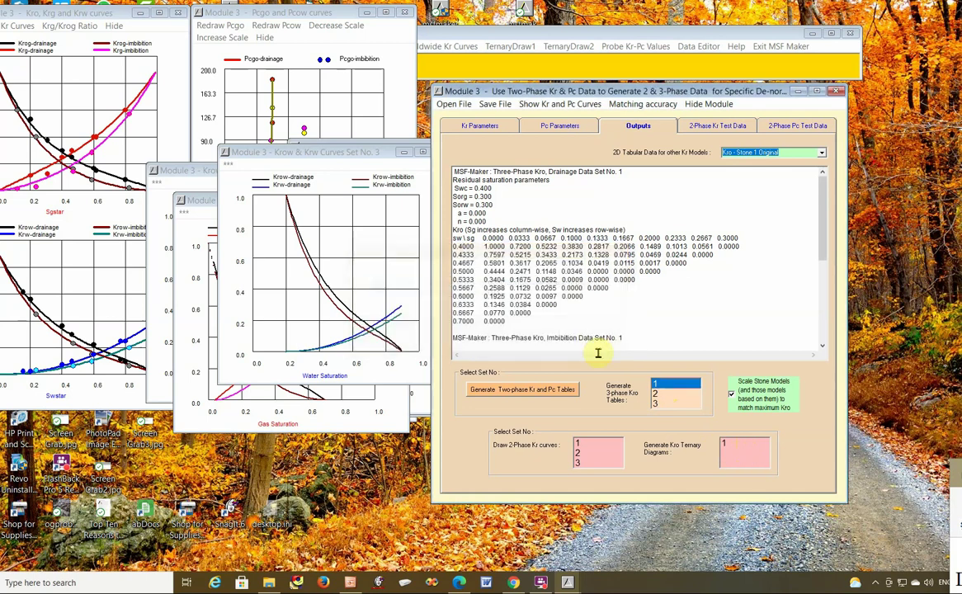
click(656, 395)
click(587, 334)
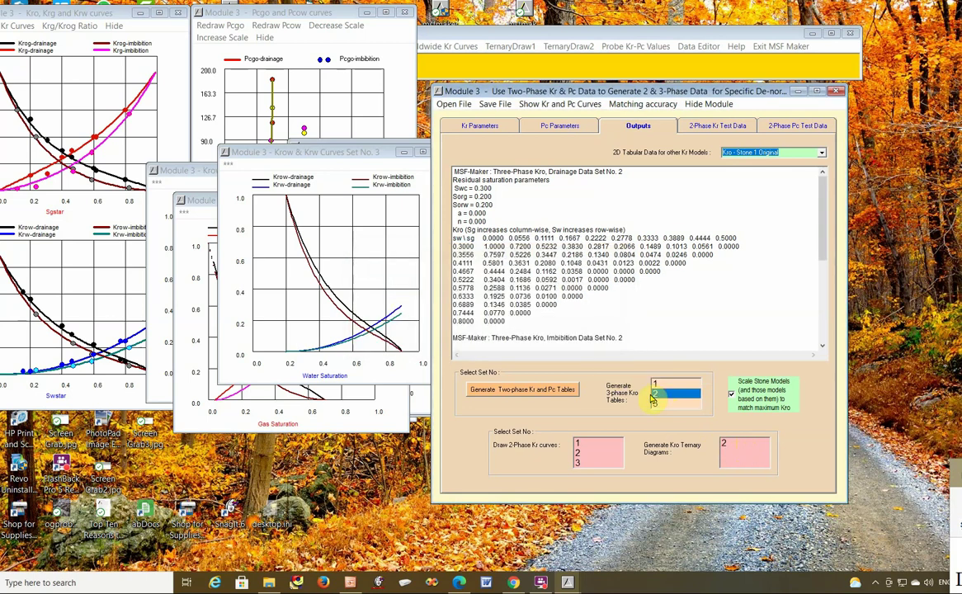
key(Down)
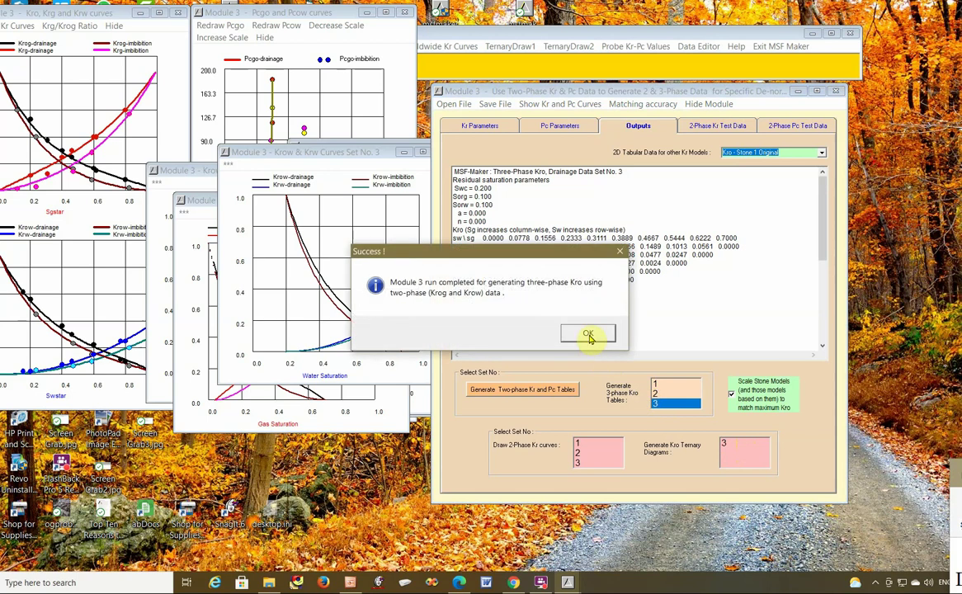
click(587, 334)
Step: Generate the Kro ternary diagrams for data set 3 and draw the Kro curves in both diagram windows
click(729, 447)
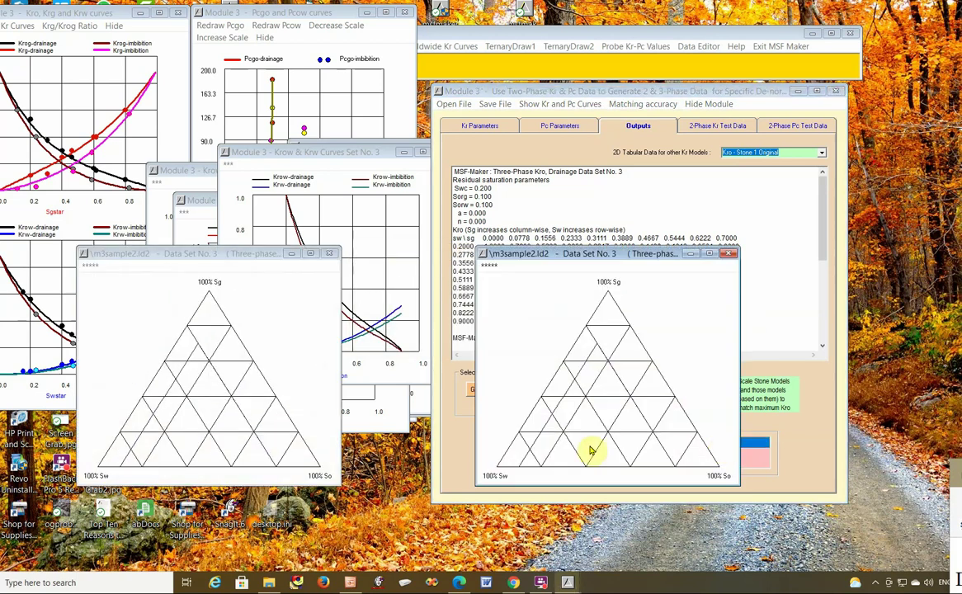
click(123, 294)
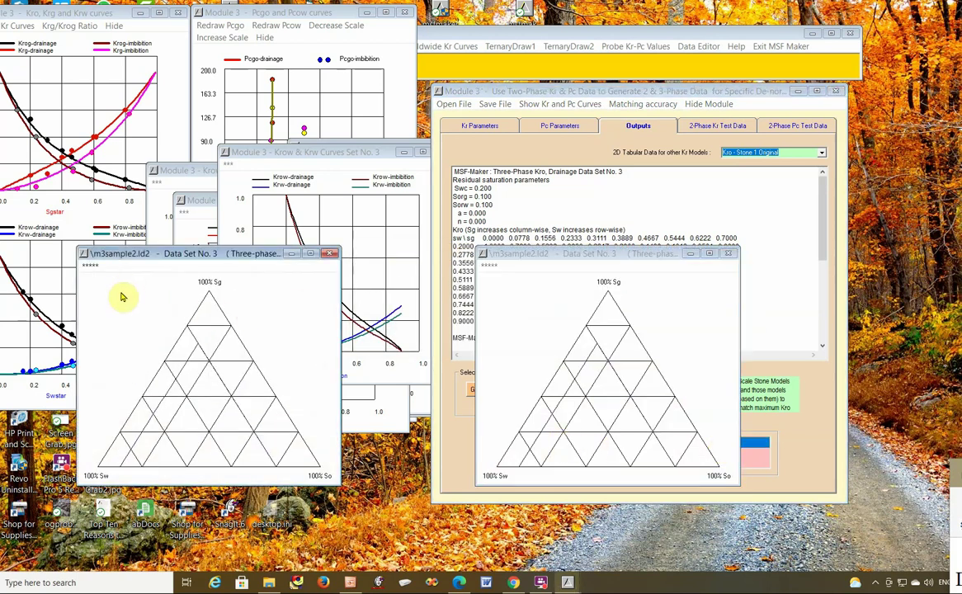
click(89, 265)
click(112, 297)
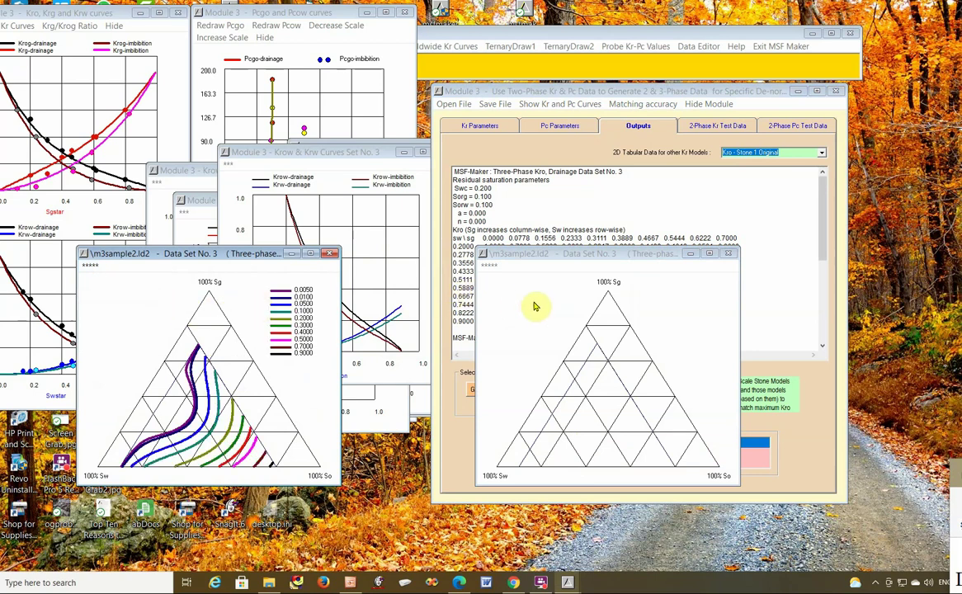
click(511, 282)
click(489, 265)
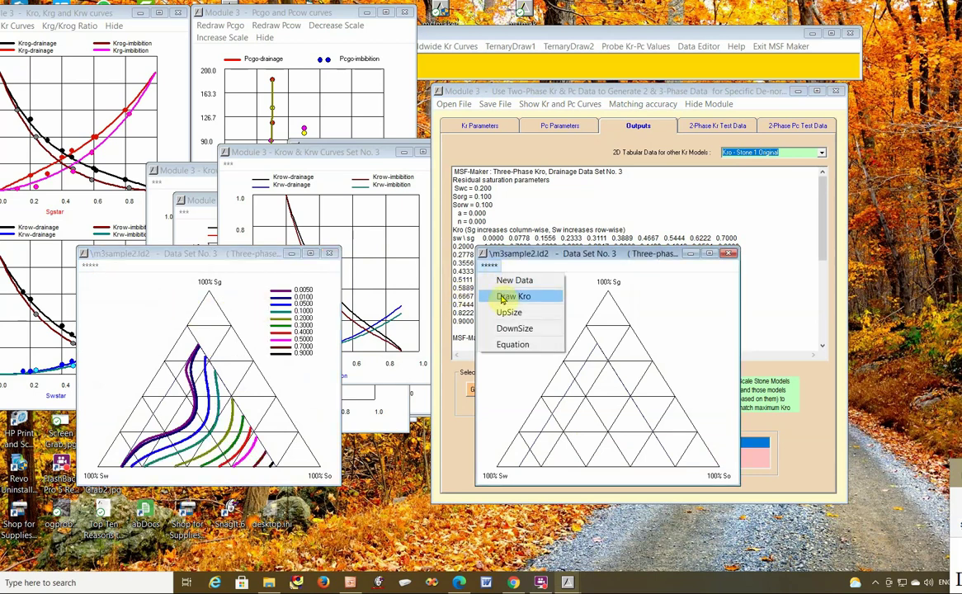
click(516, 295)
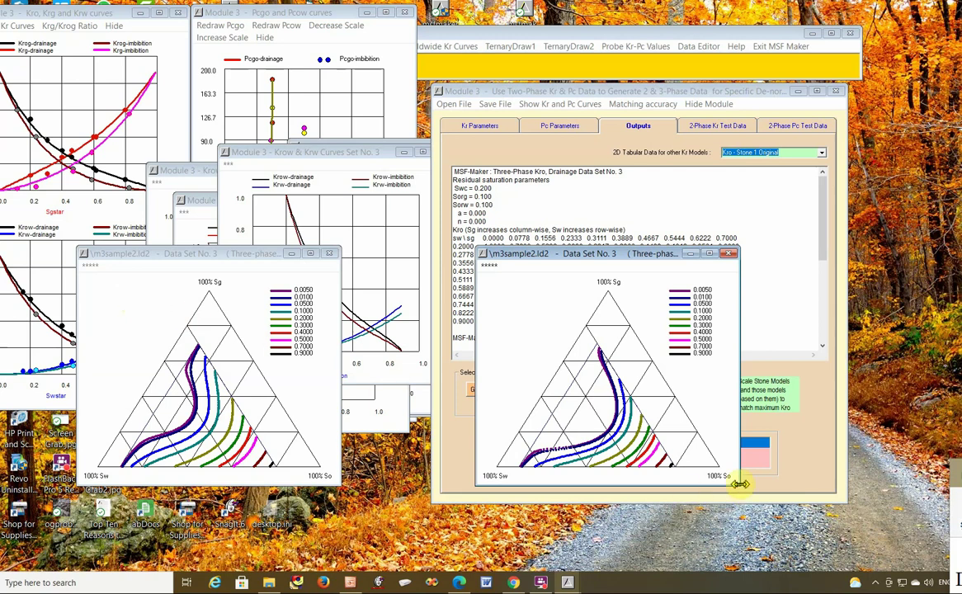
Step: Widen both ternary diagram windows, make the drainage one taller, and redraw its Kro curves
drag(740, 484, 840, 490)
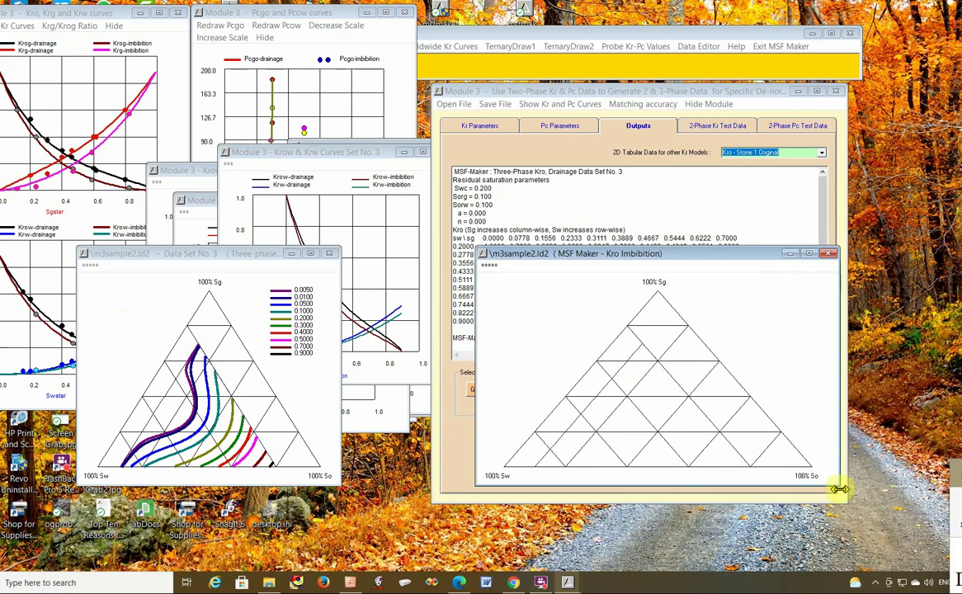
click(341, 316)
drag(410, 329, 412, 328)
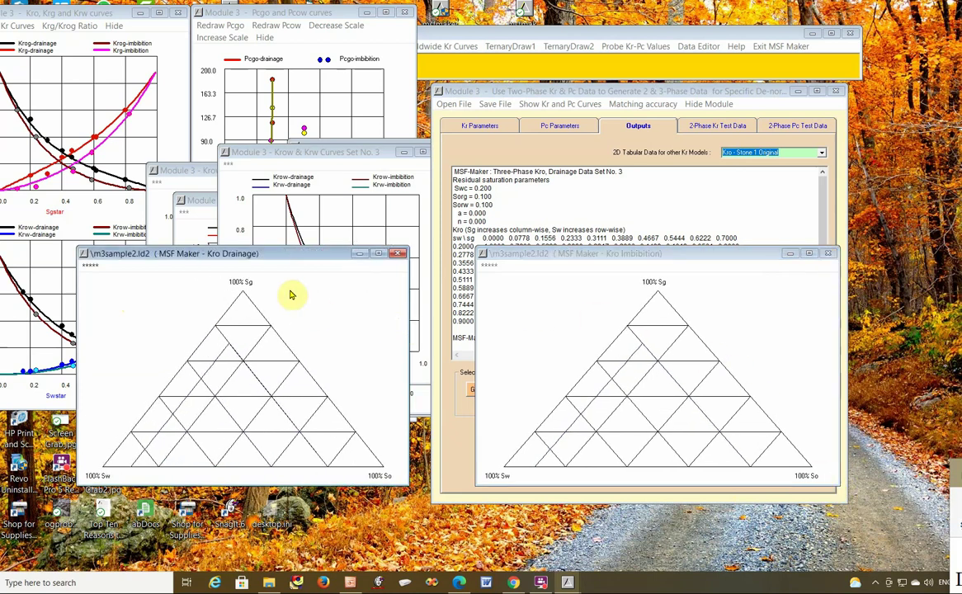
click(642, 258)
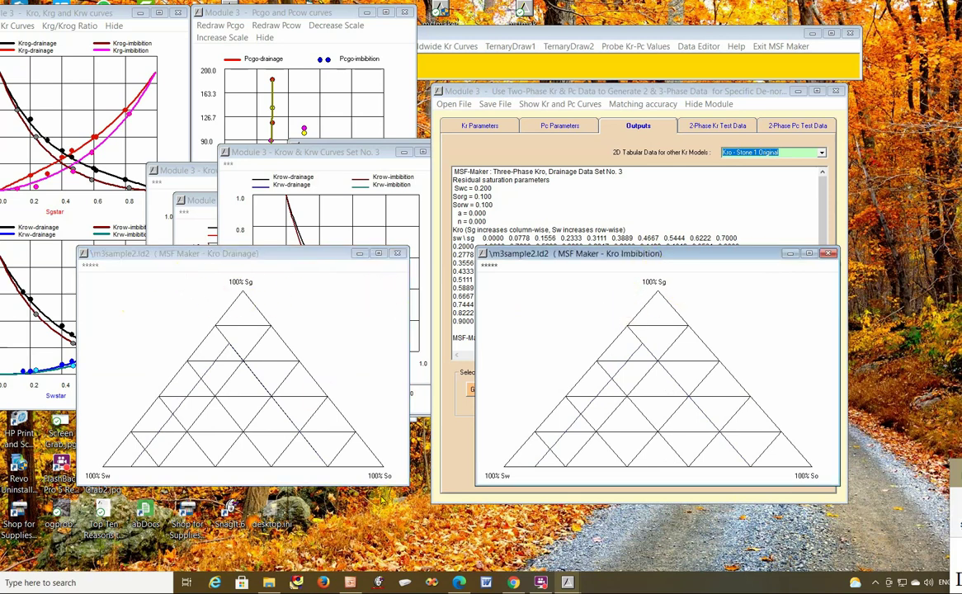
drag(402, 483, 397, 526)
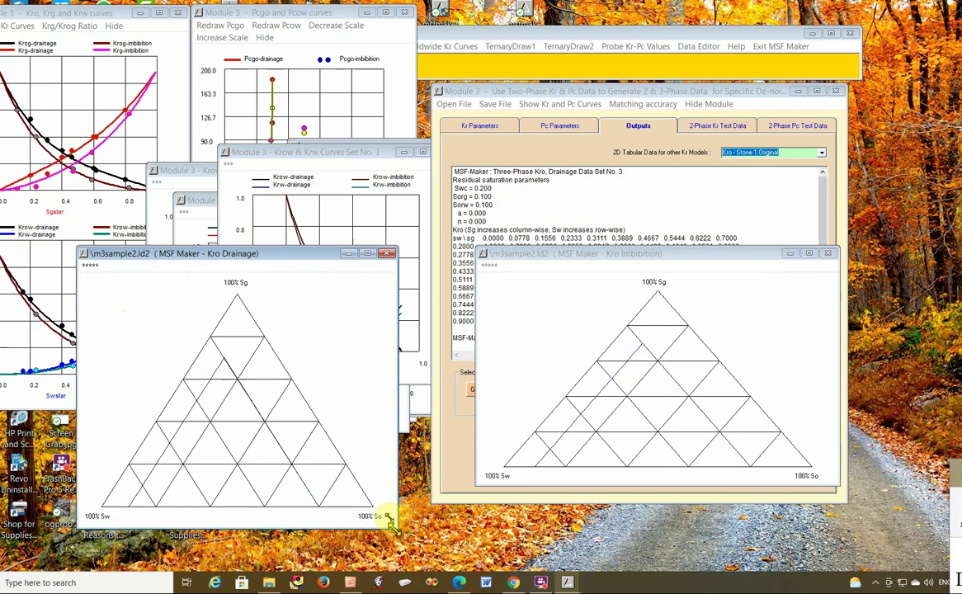
click(89, 272)
click(97, 297)
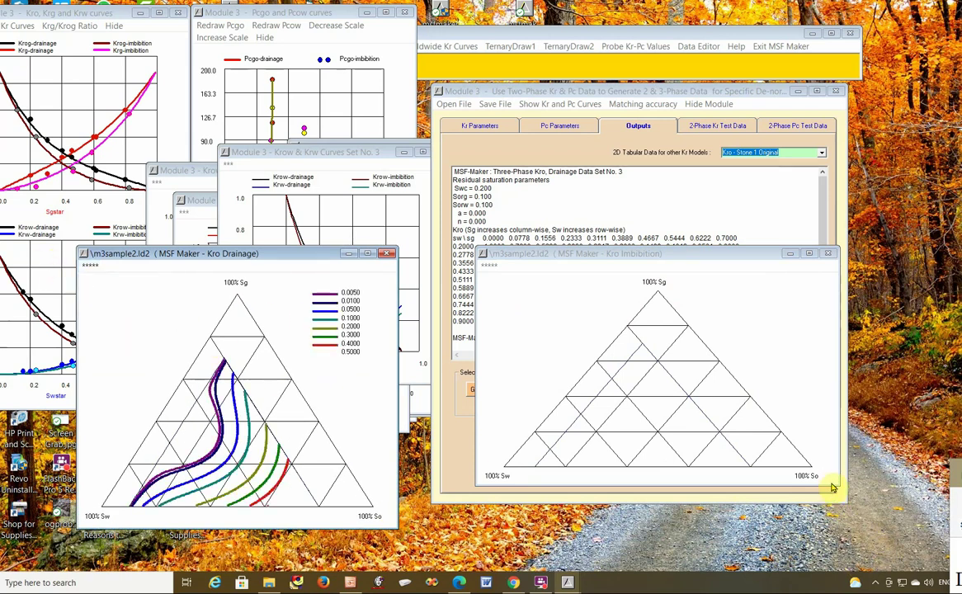
Step: Resize the Kro imbibition ternary window to match the drainage one and redraw its Kro curves
click(757, 443)
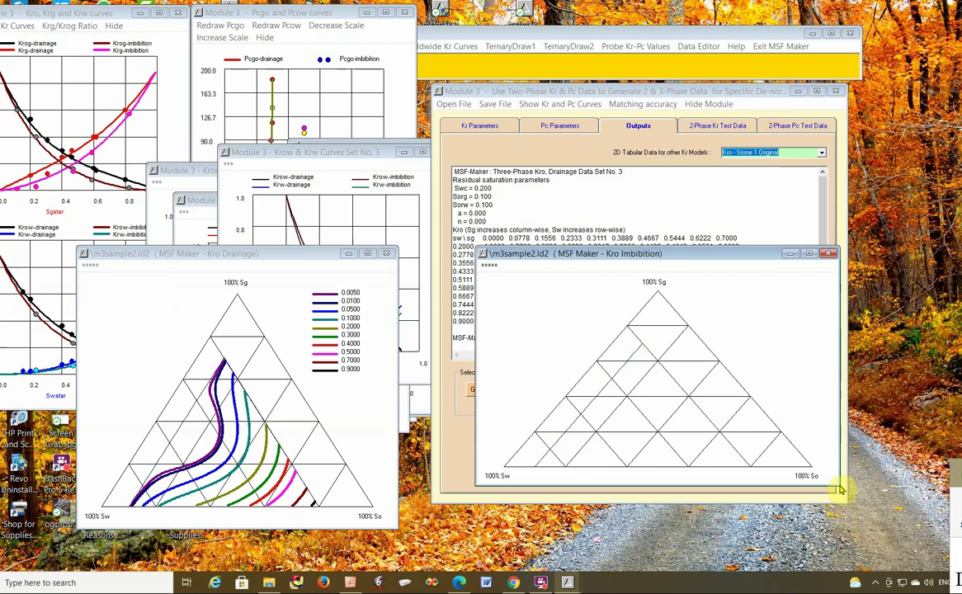
drag(840, 489, 791, 528)
click(489, 266)
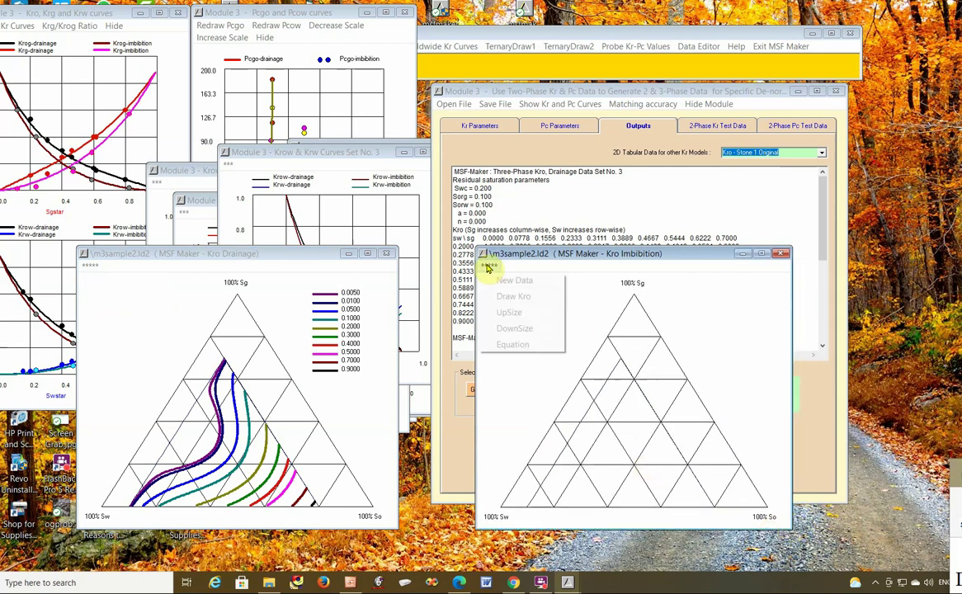
click(507, 299)
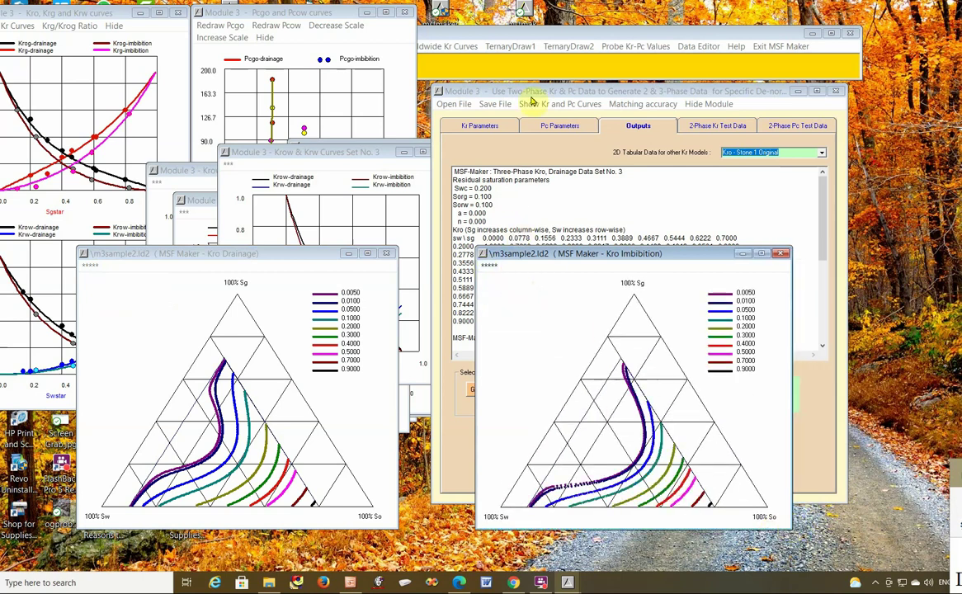
Step: Bring the main window forward and reopen Module 3 for generating 2/3-phase data from two-phase Kr-Pc data
click(621, 171)
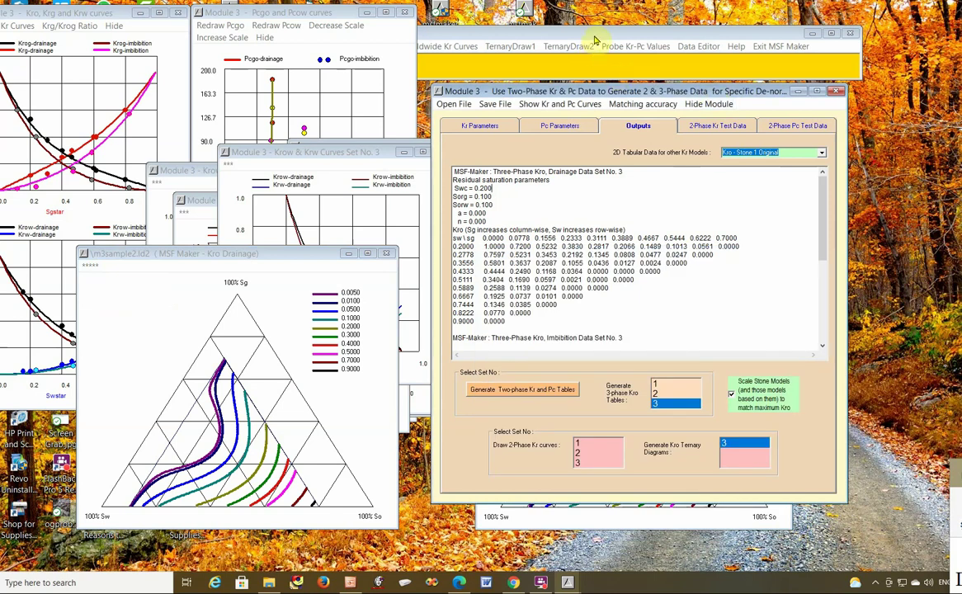
click(545, 35)
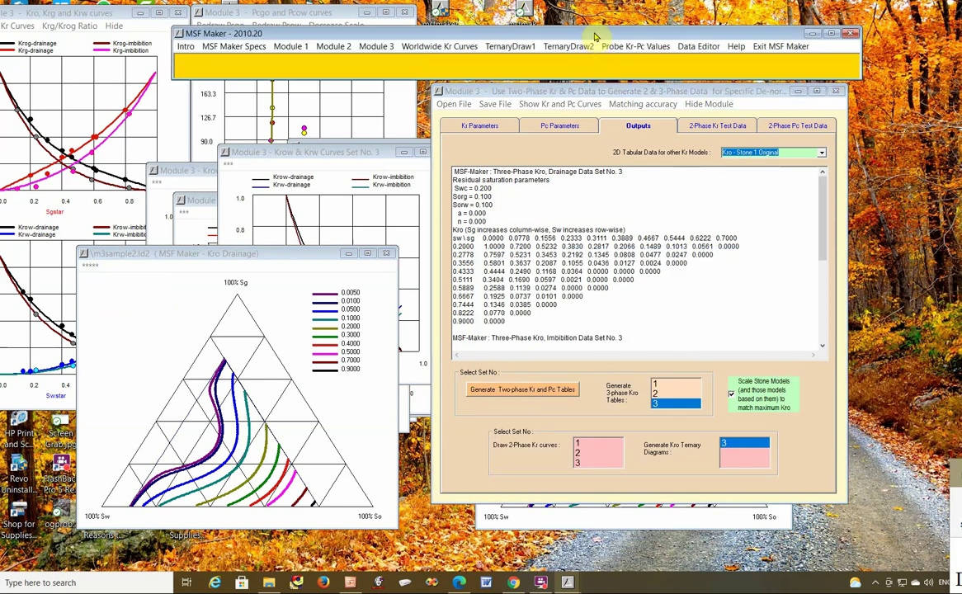
click(376, 48)
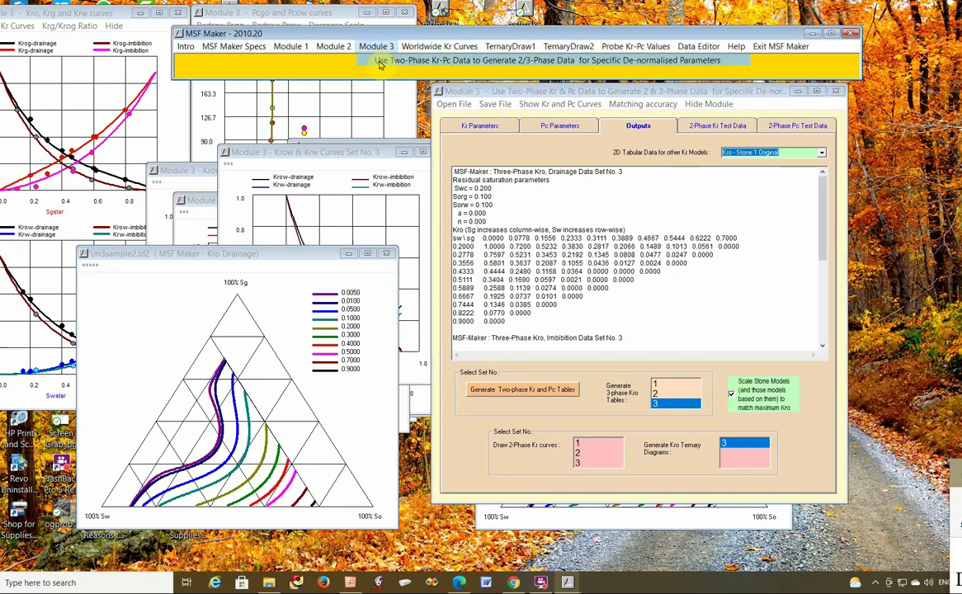
click(381, 62)
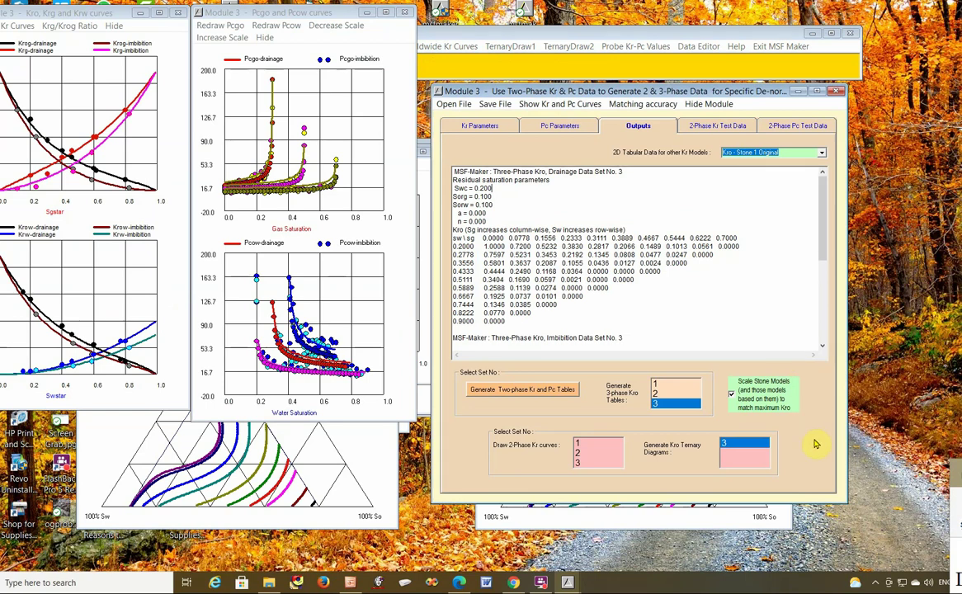
Step: Exit the application
click(777, 50)
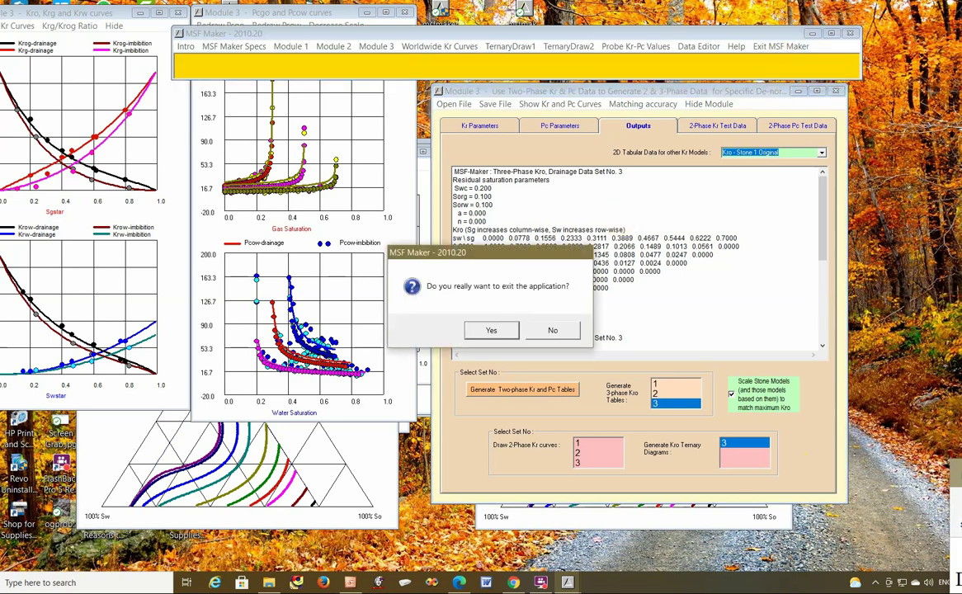